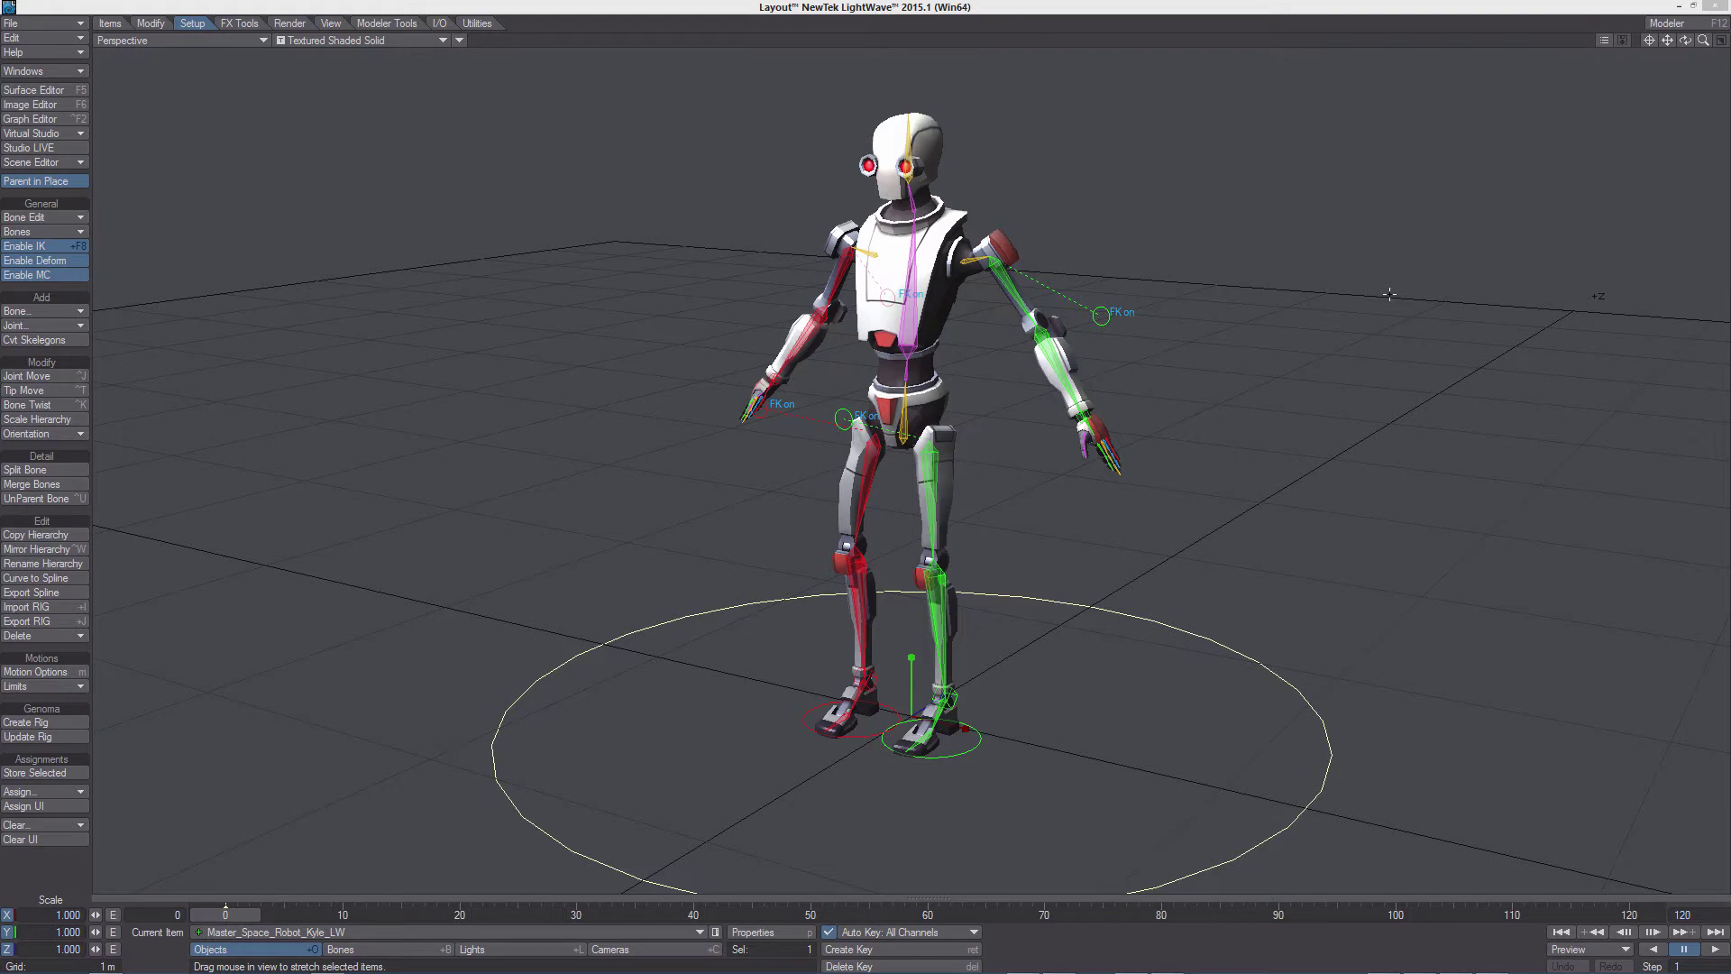
# Open the bone properties and inspect the weight maps assigned to the left upper leg, lower leg, foot and toe bones.
pyautogui.hotkey('shift', 'b')
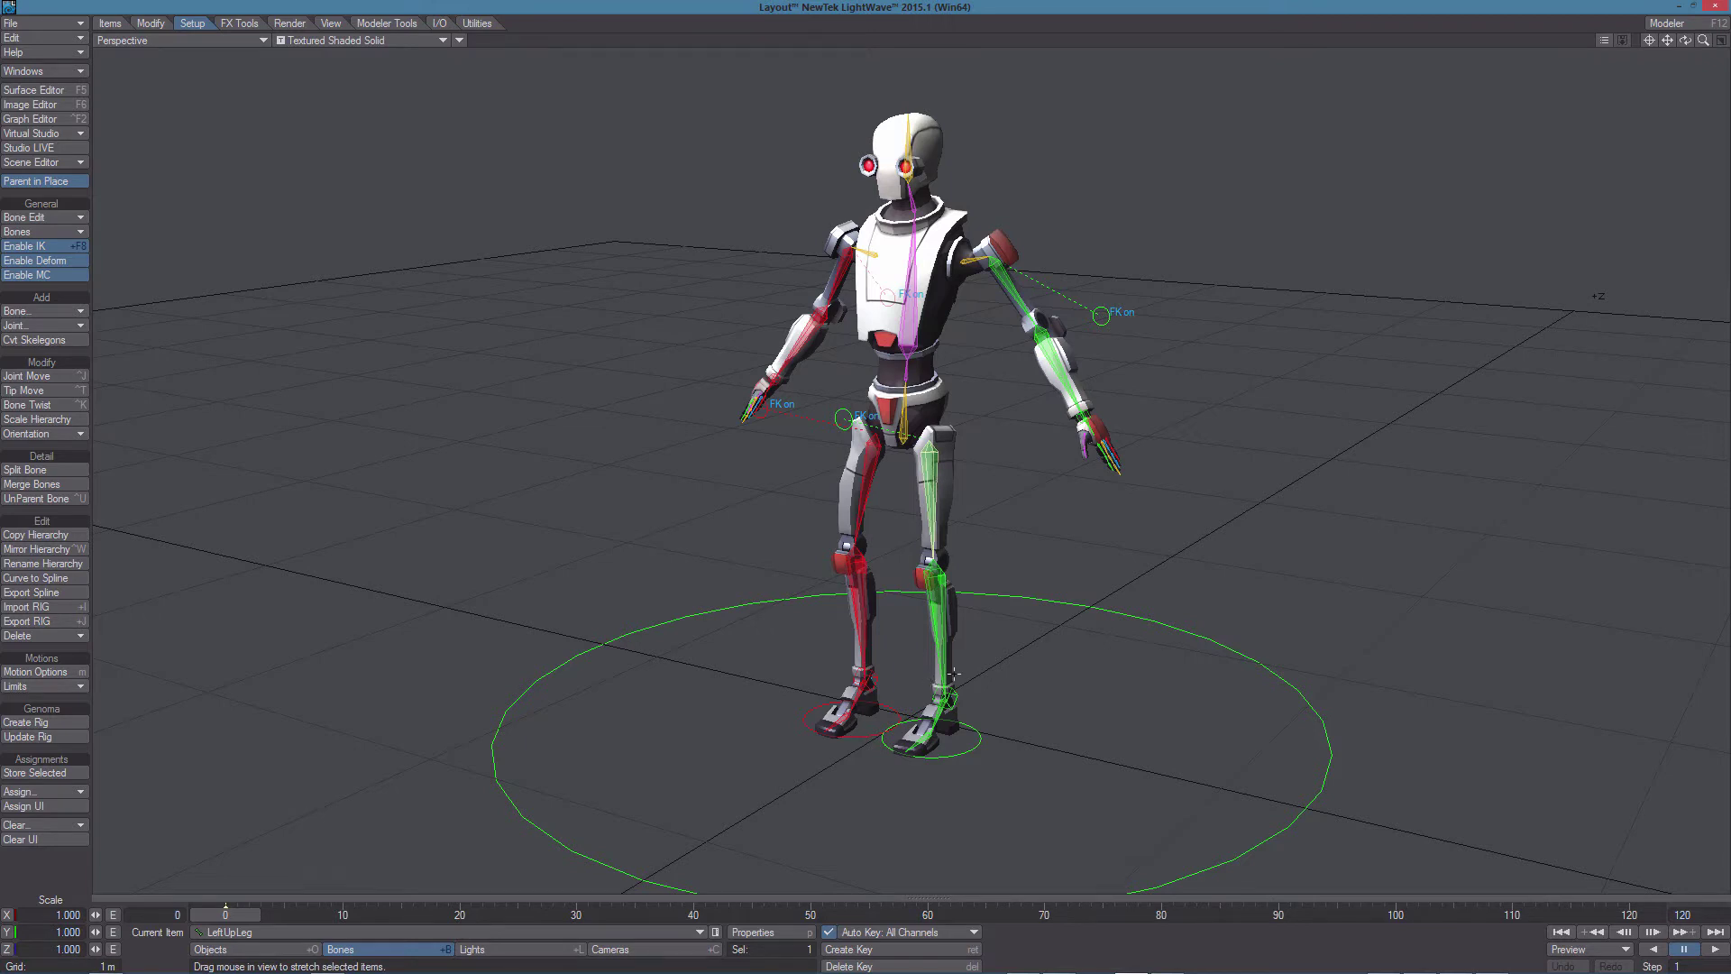
pyautogui.press('p')
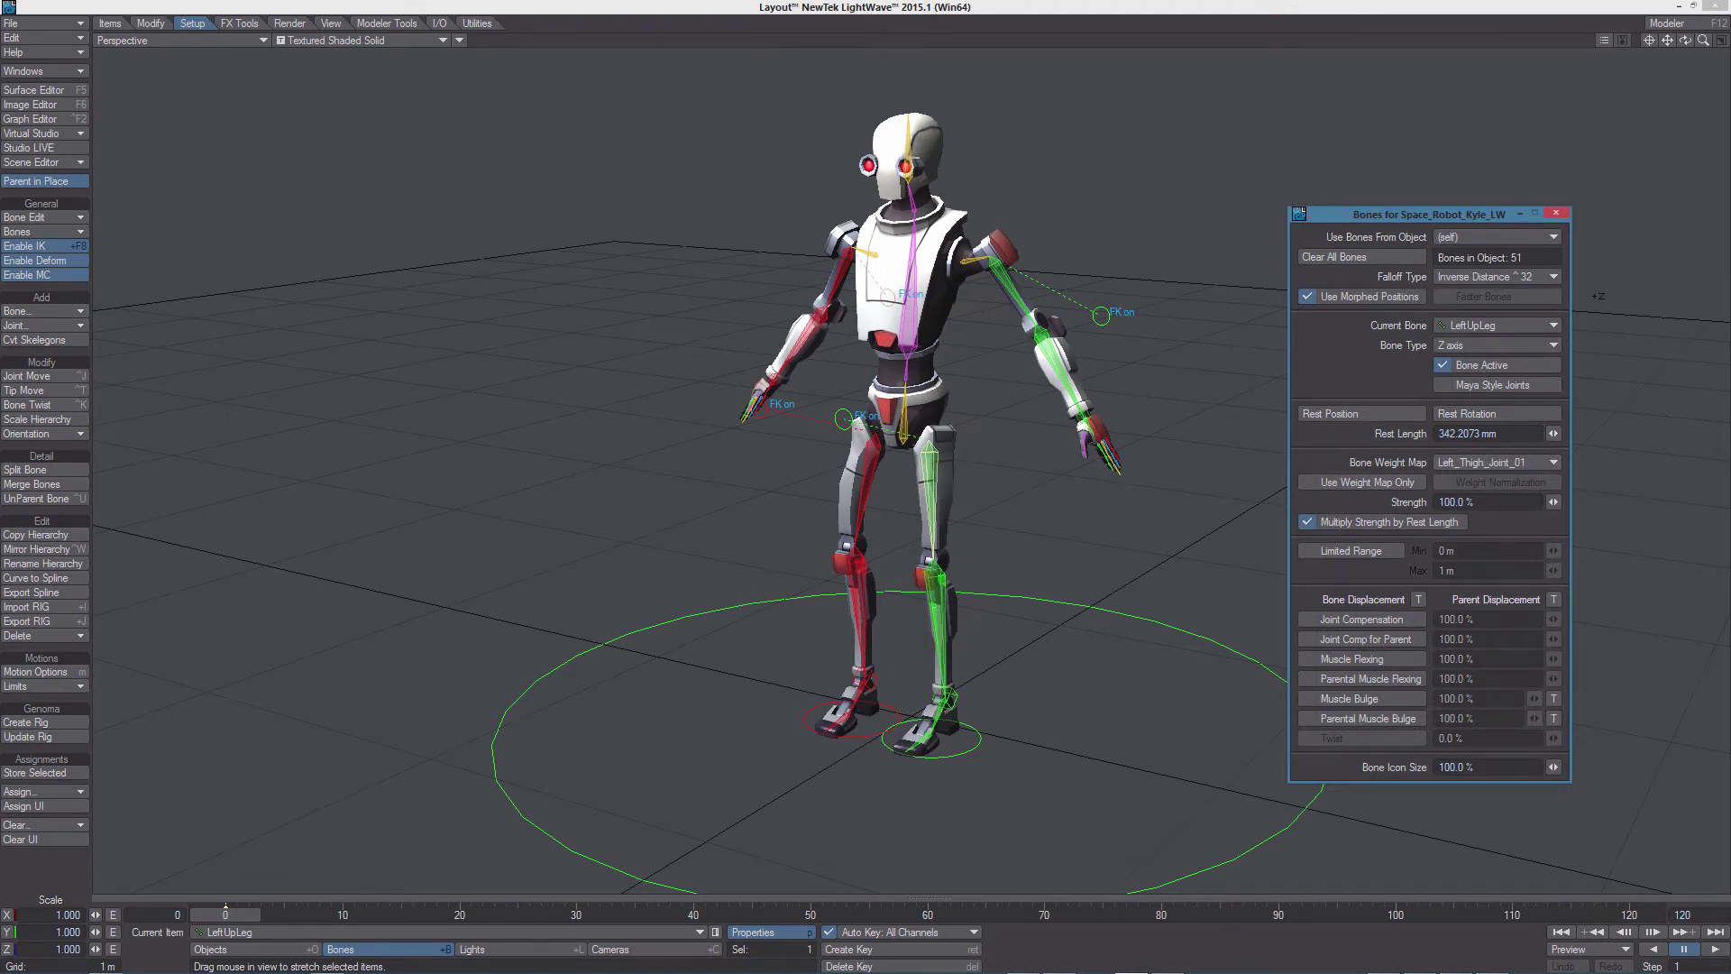
pyautogui.click(939, 605)
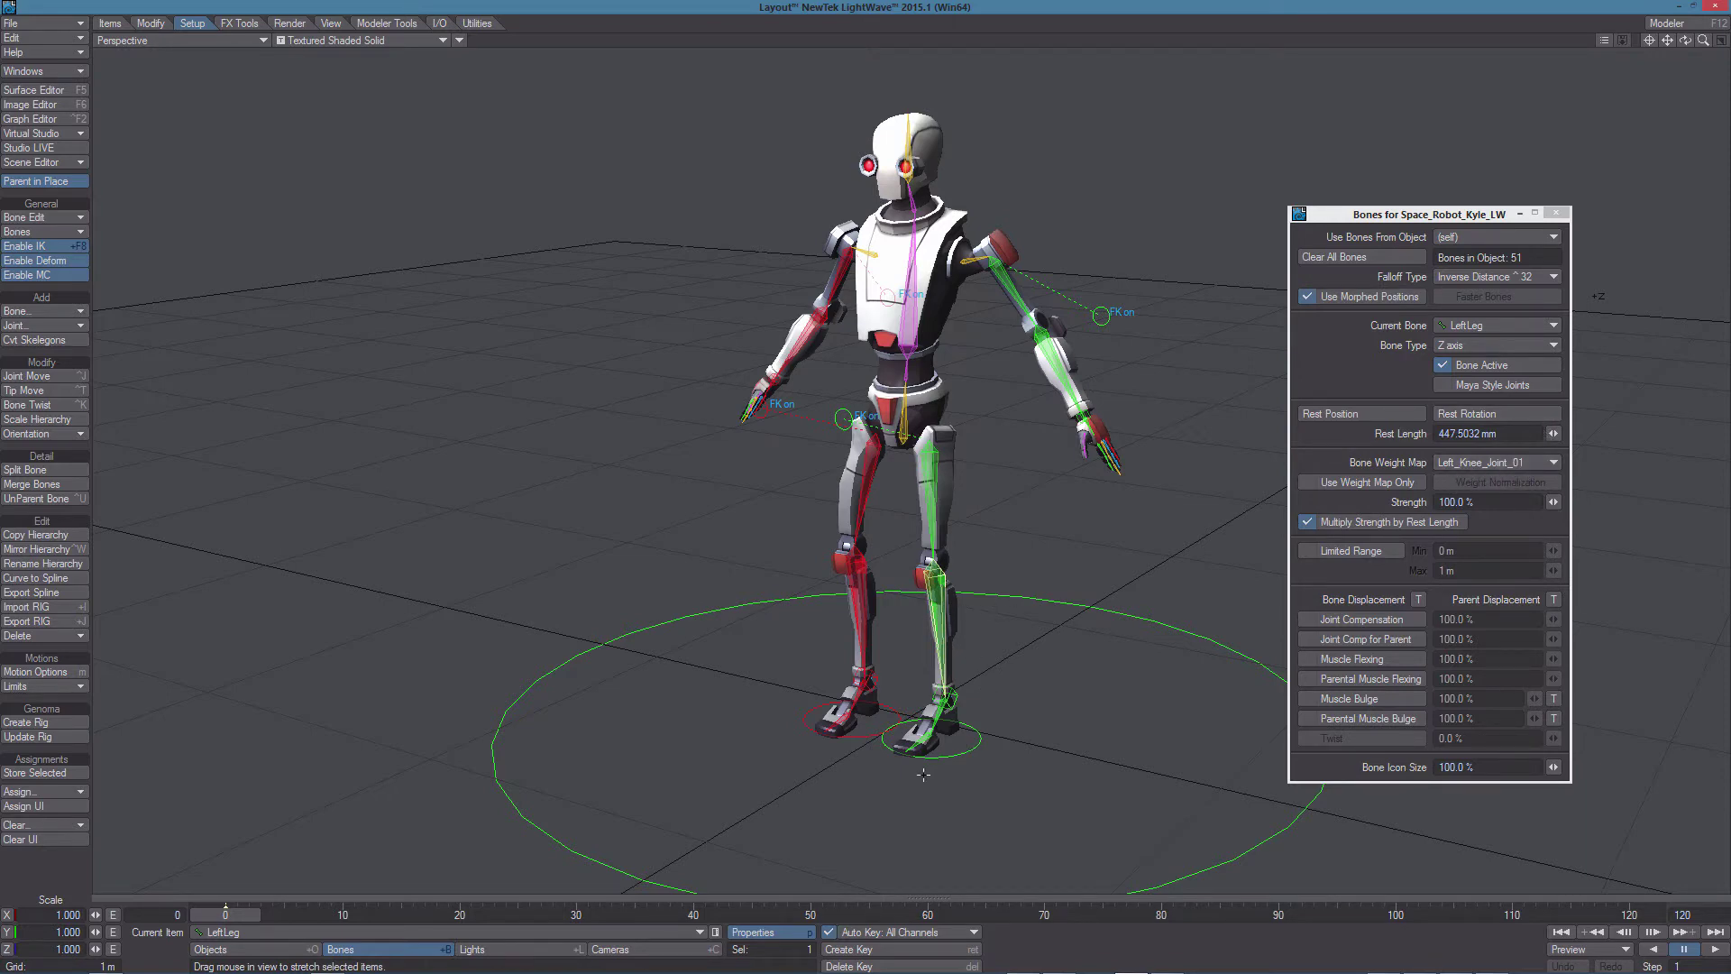
pyautogui.scroll(6, 923, 773)
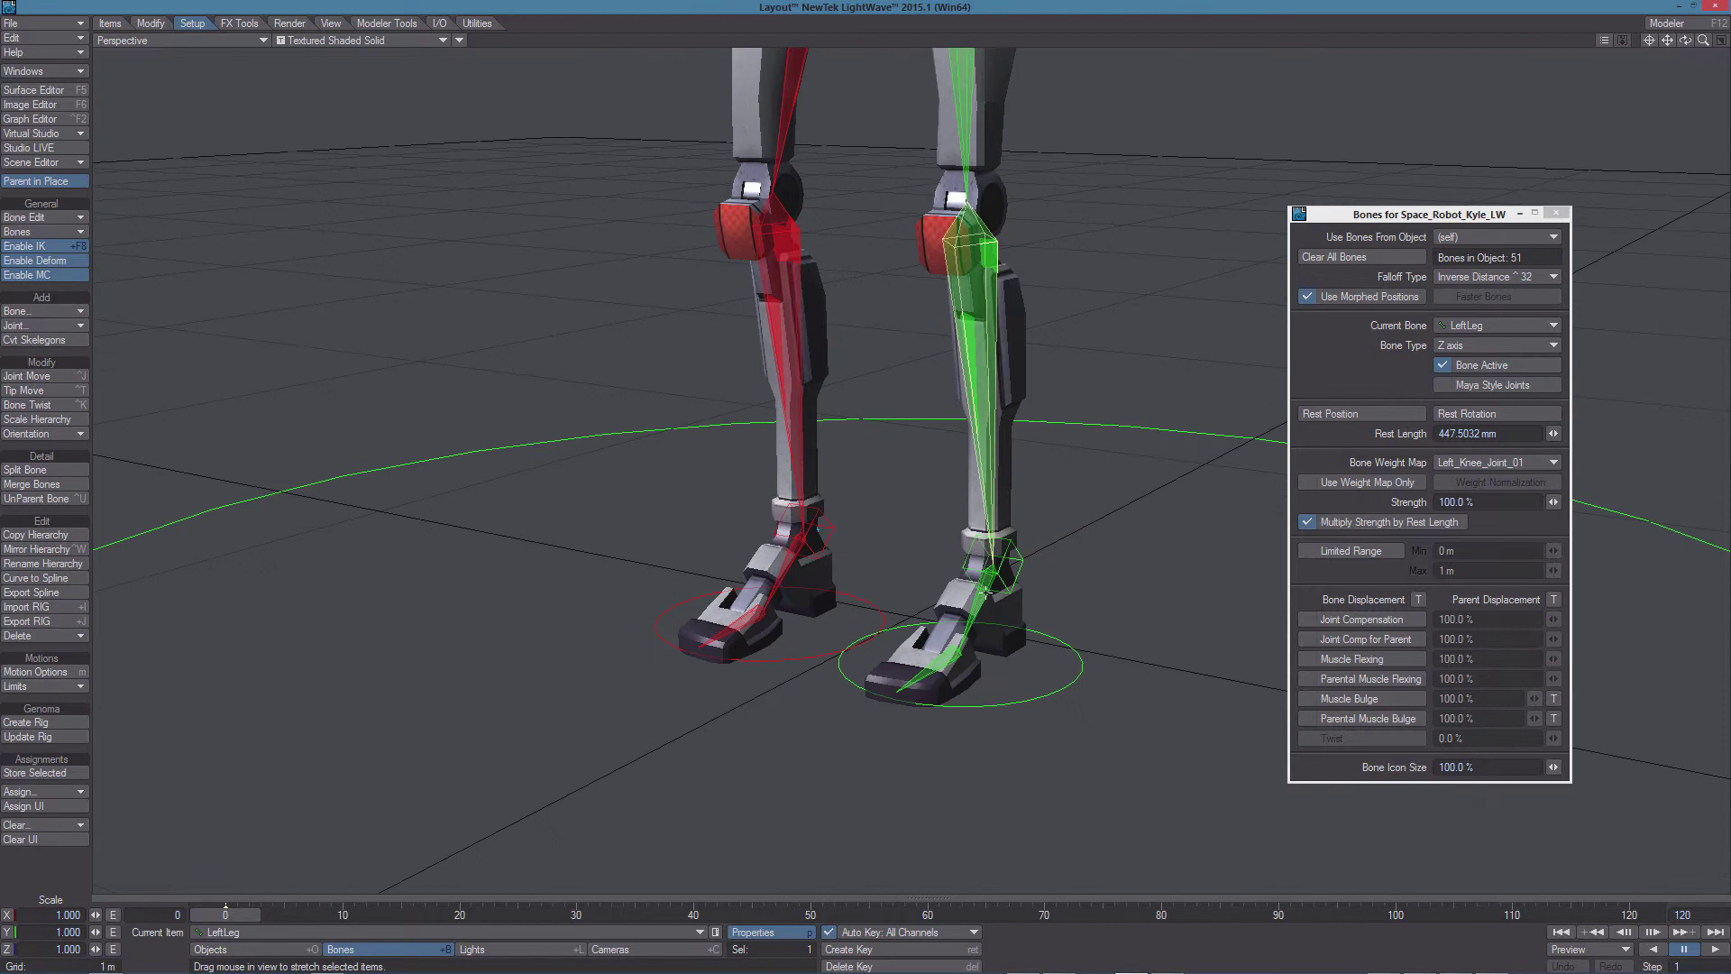
pyautogui.click(981, 599)
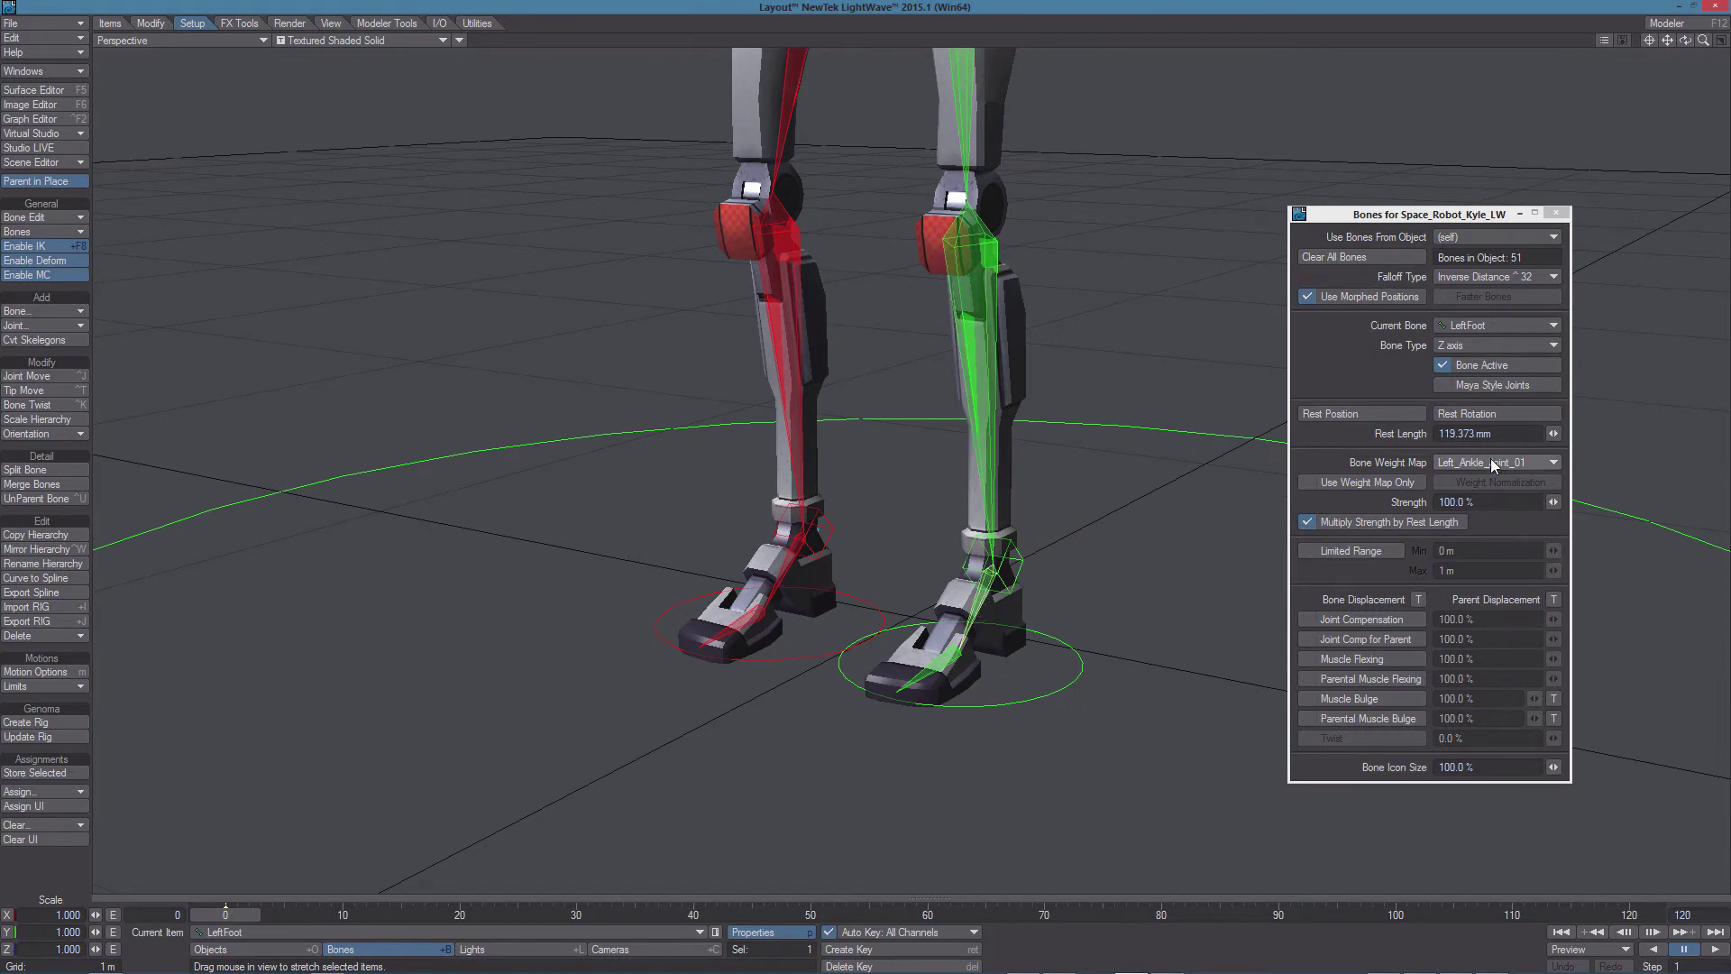
pyautogui.click(1046, 663)
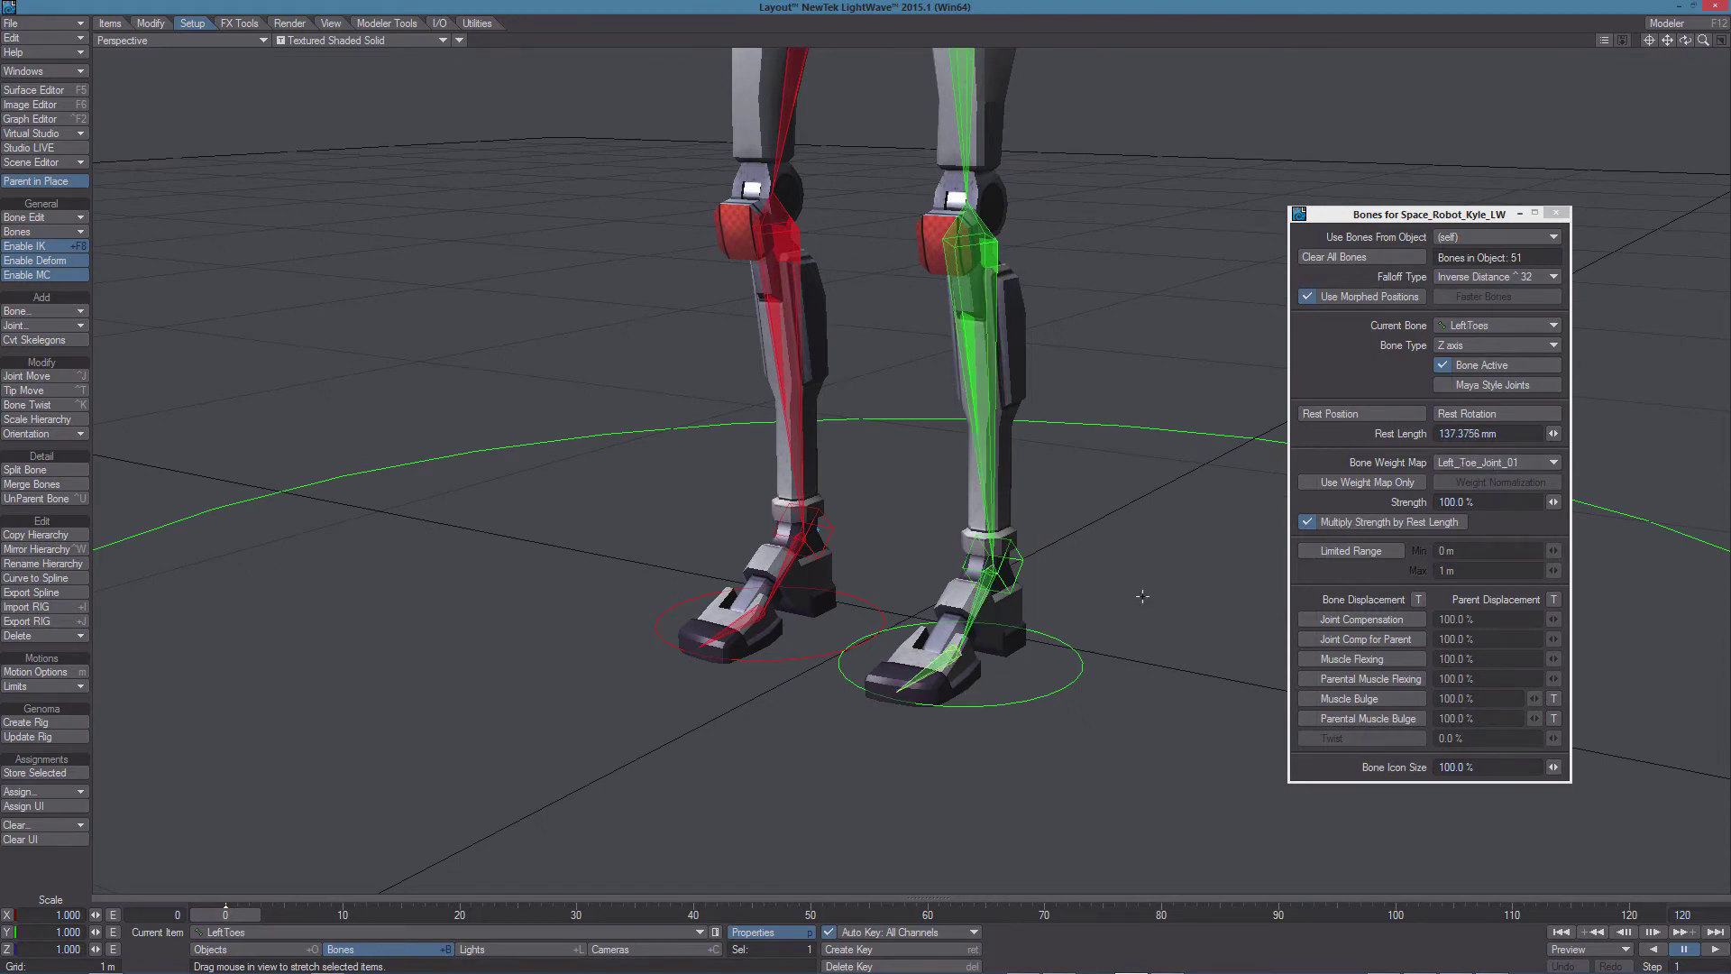
# Turn off Use Morphed Positions and turn on Faster Bones for the robot's bones.
pyautogui.moveTo(1366, 215); pyautogui.dragTo(1356, 213)
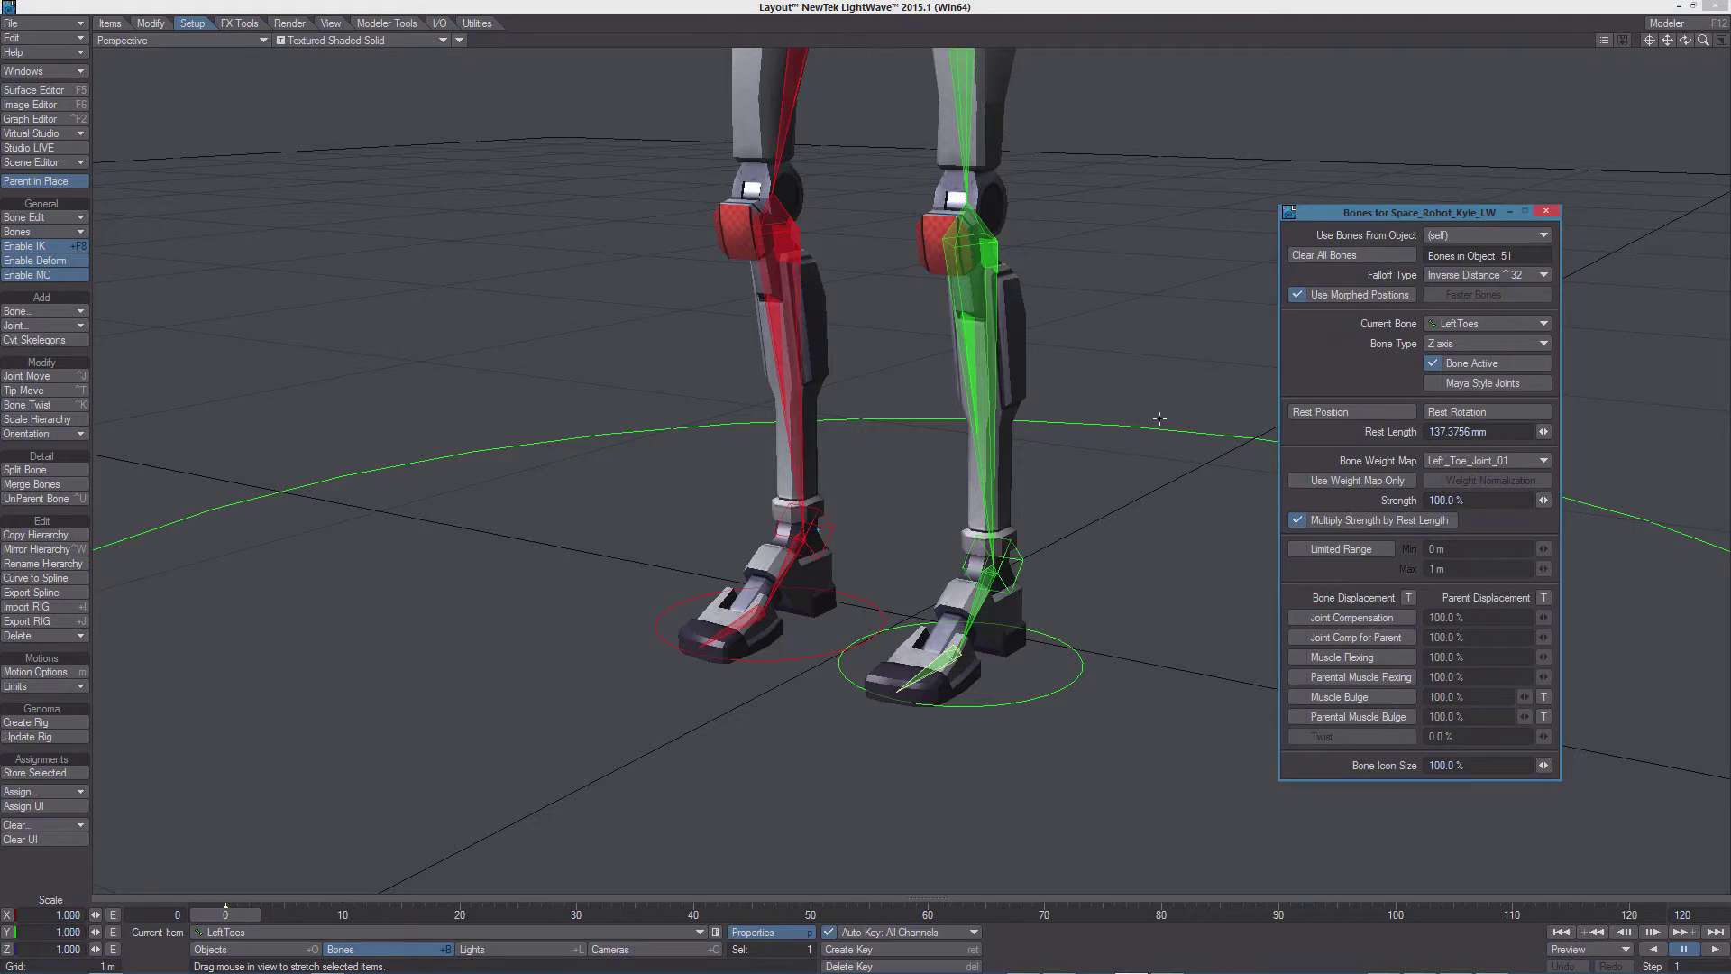
pyautogui.keyDown('ctrl'); pyautogui.keyDown('alt'); pyautogui.moveTo(1055, 453); pyautogui.dragTo(1001, 454); pyautogui.keyUp('alt'); pyautogui.keyUp('ctrl')
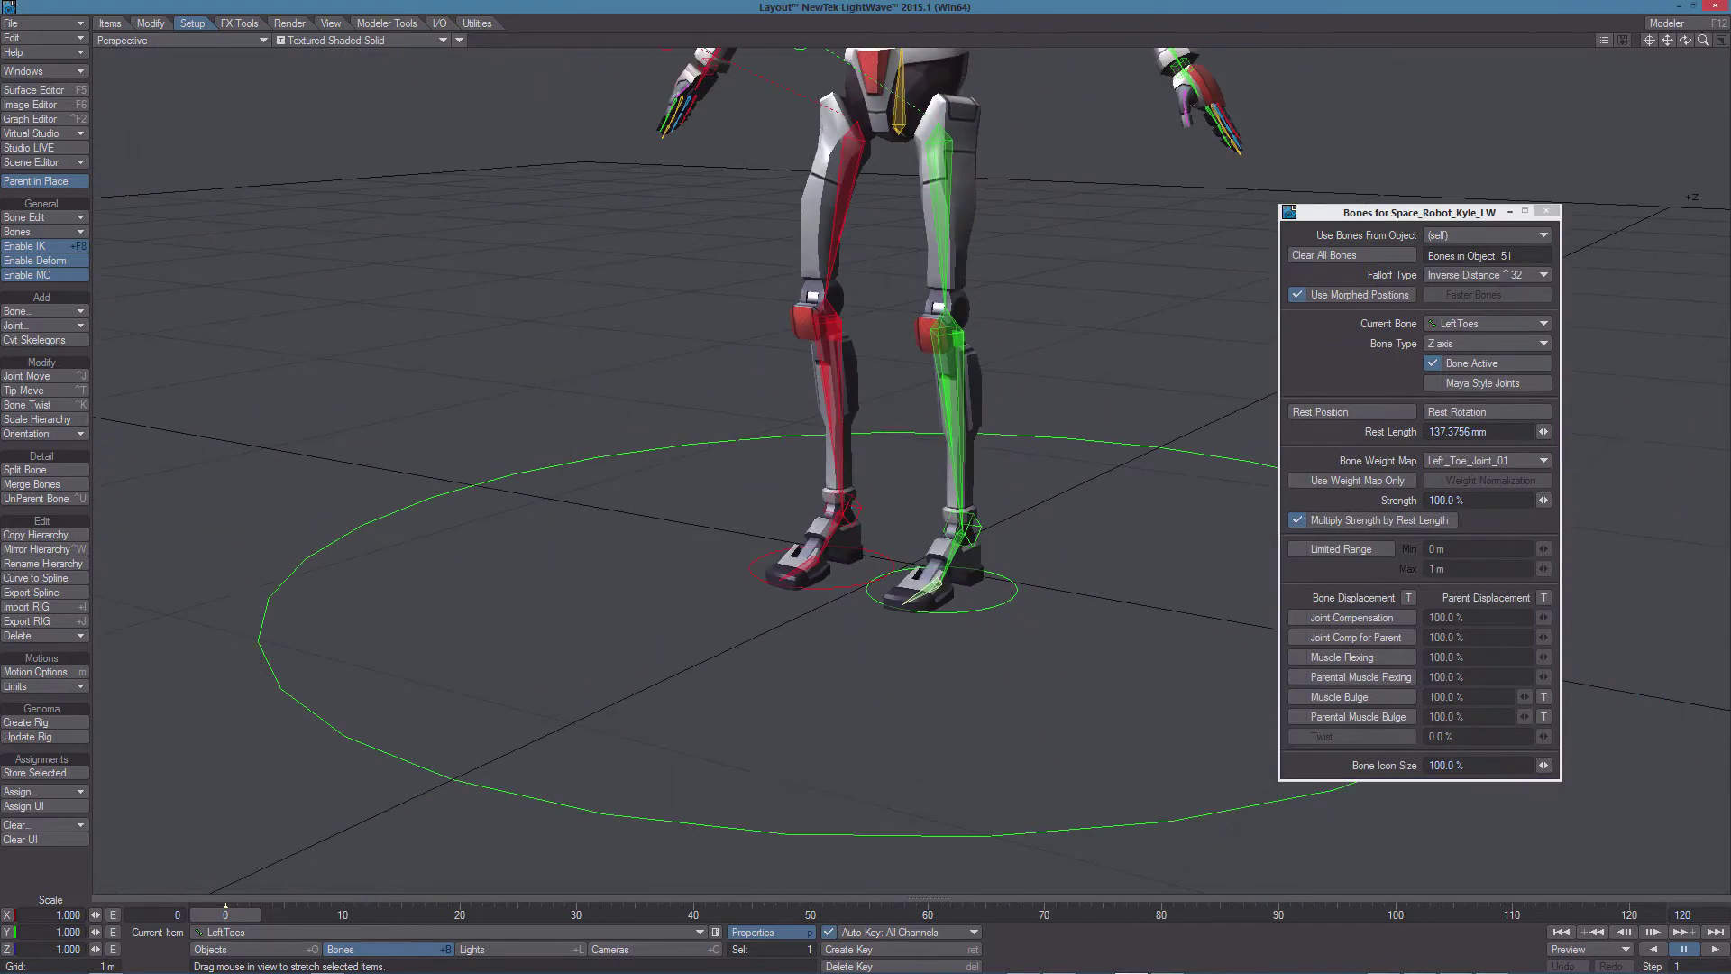
pyautogui.keyDown('alt'); pyautogui.keyDown('shift'); pyautogui.moveTo(1037, 297); pyautogui.dragTo(1052, 425); pyautogui.keyUp('shift'); pyautogui.keyUp('alt')
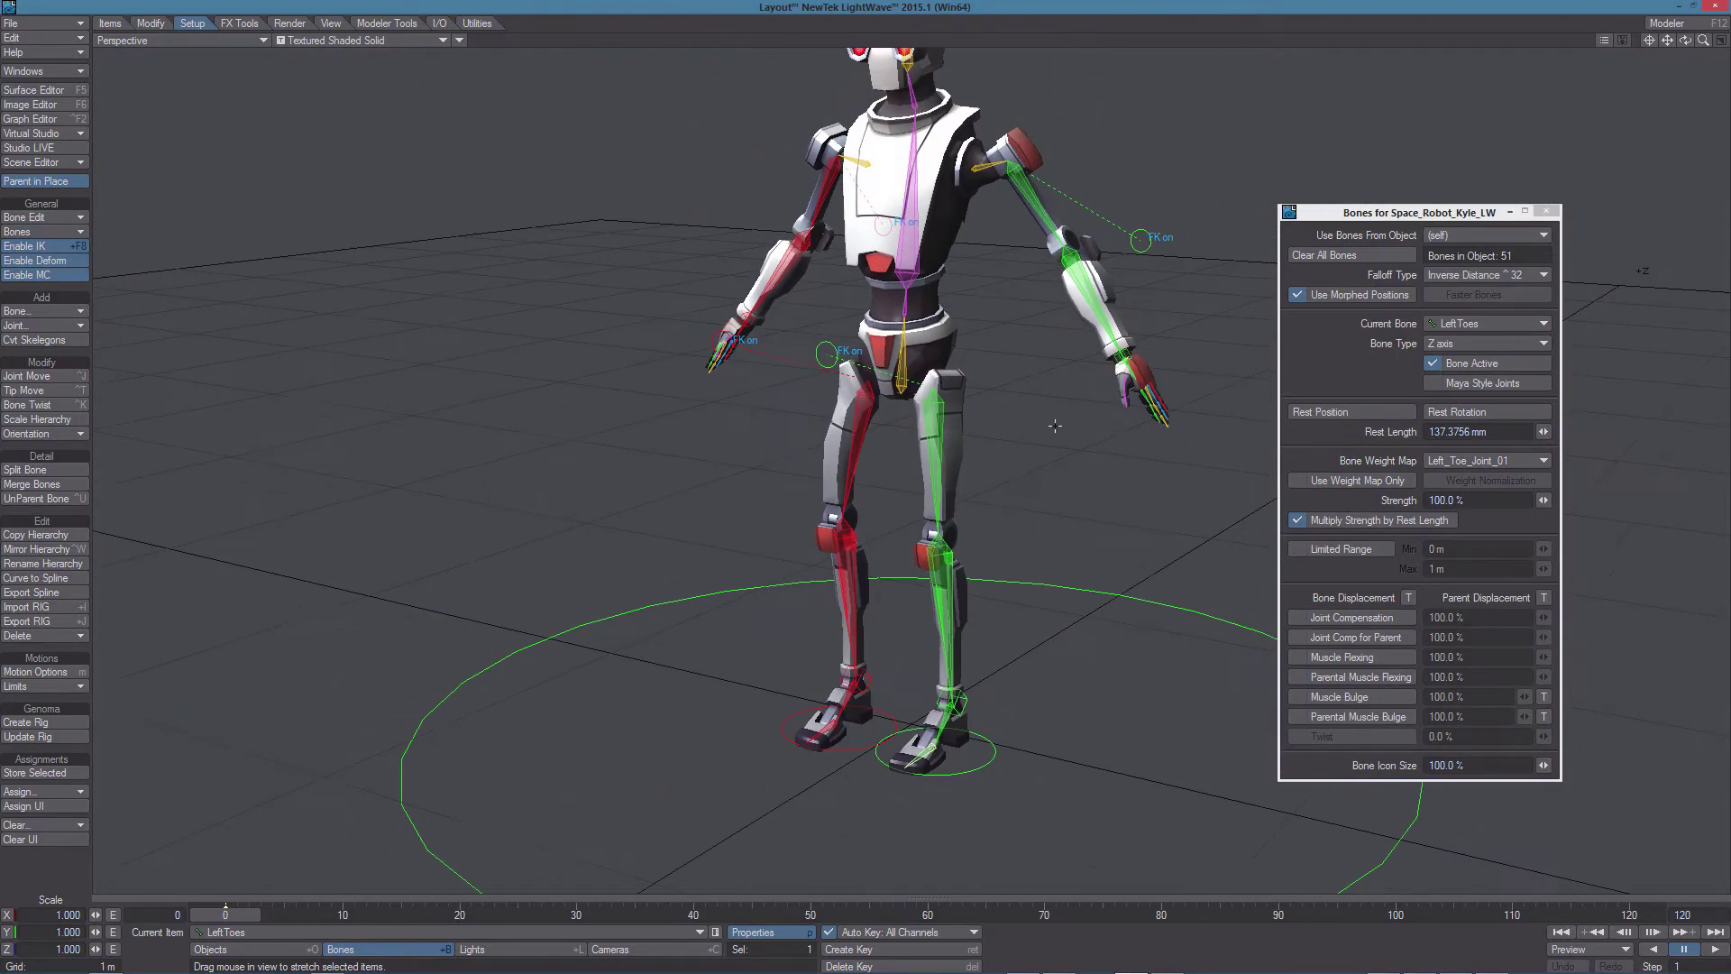
pyautogui.click(1316, 298)
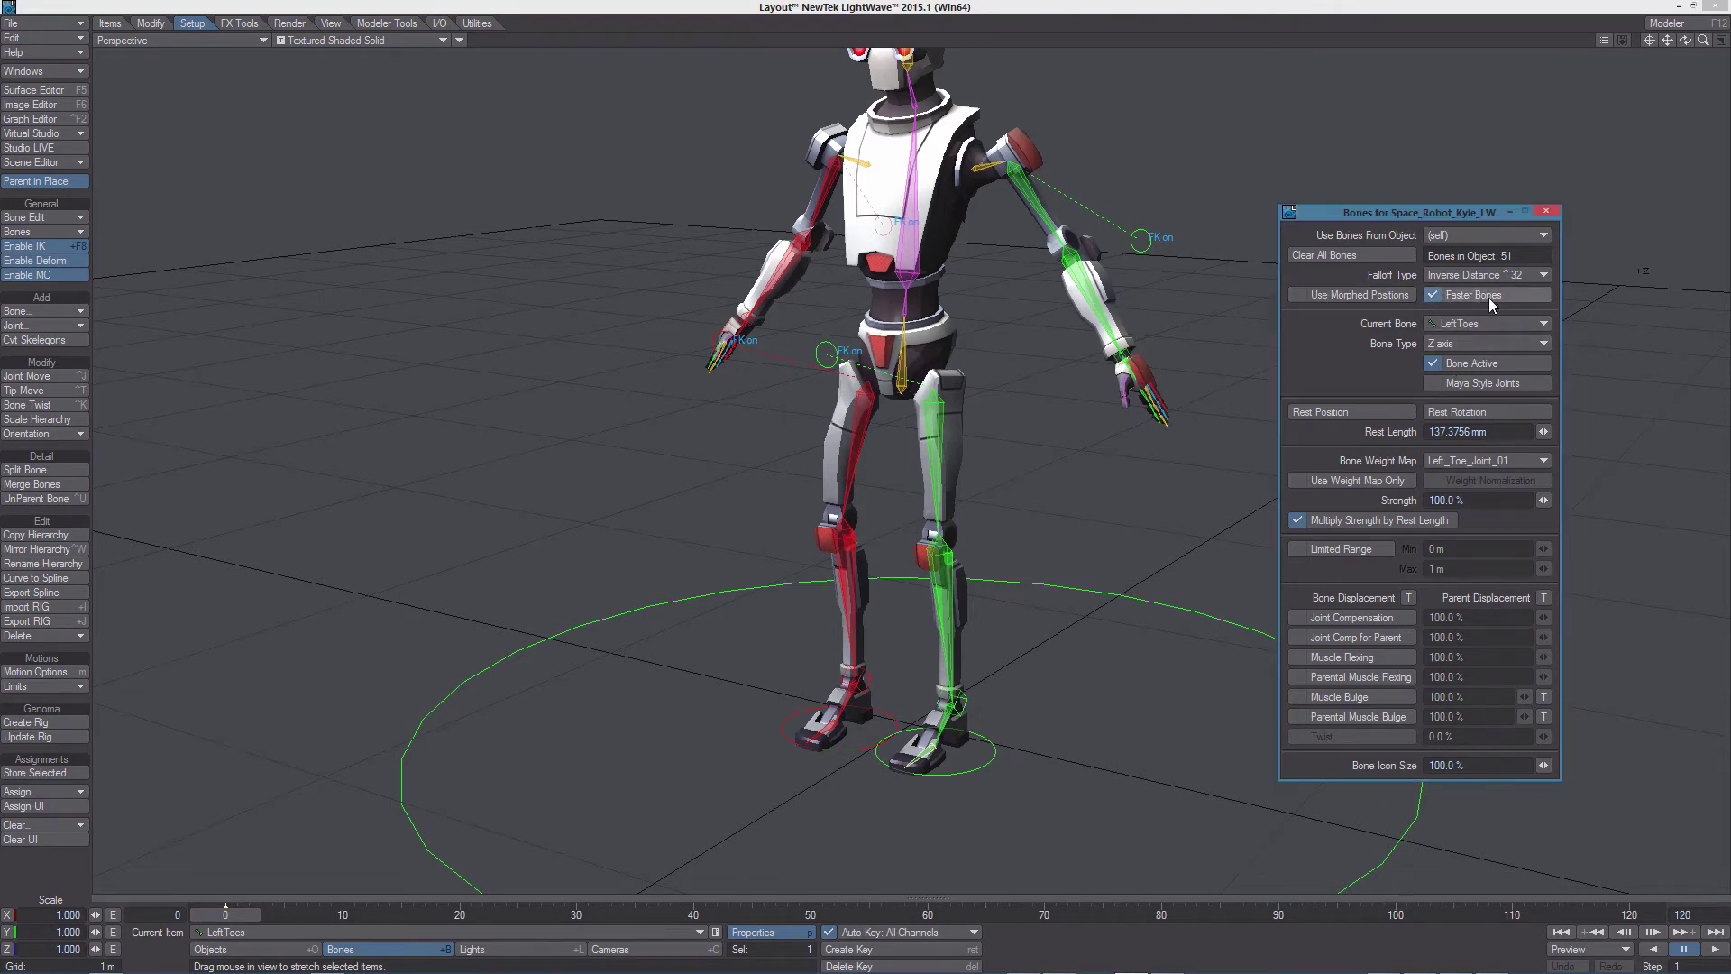
pyautogui.keyDown('ctrl'); pyautogui.keyDown('alt'); pyautogui.moveTo(1033, 419); pyautogui.dragTo(1002, 420); pyautogui.keyUp('alt'); pyautogui.keyUp('ctrl')
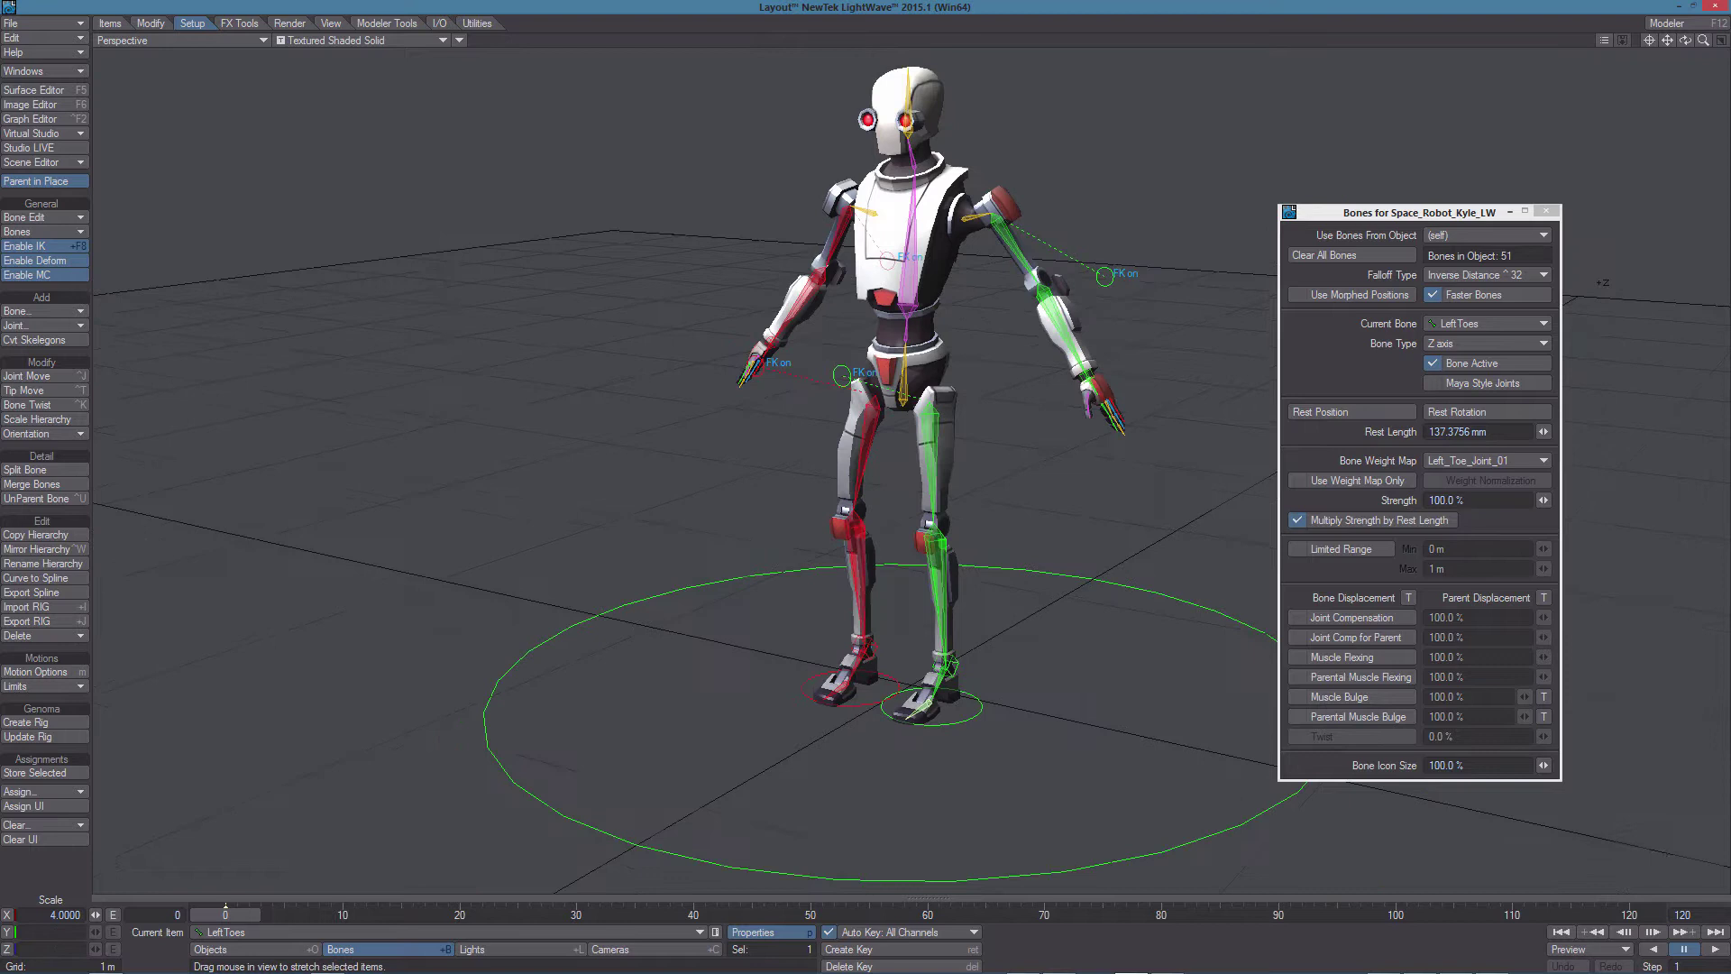
pyautogui.scroll(-3, 989, 453)
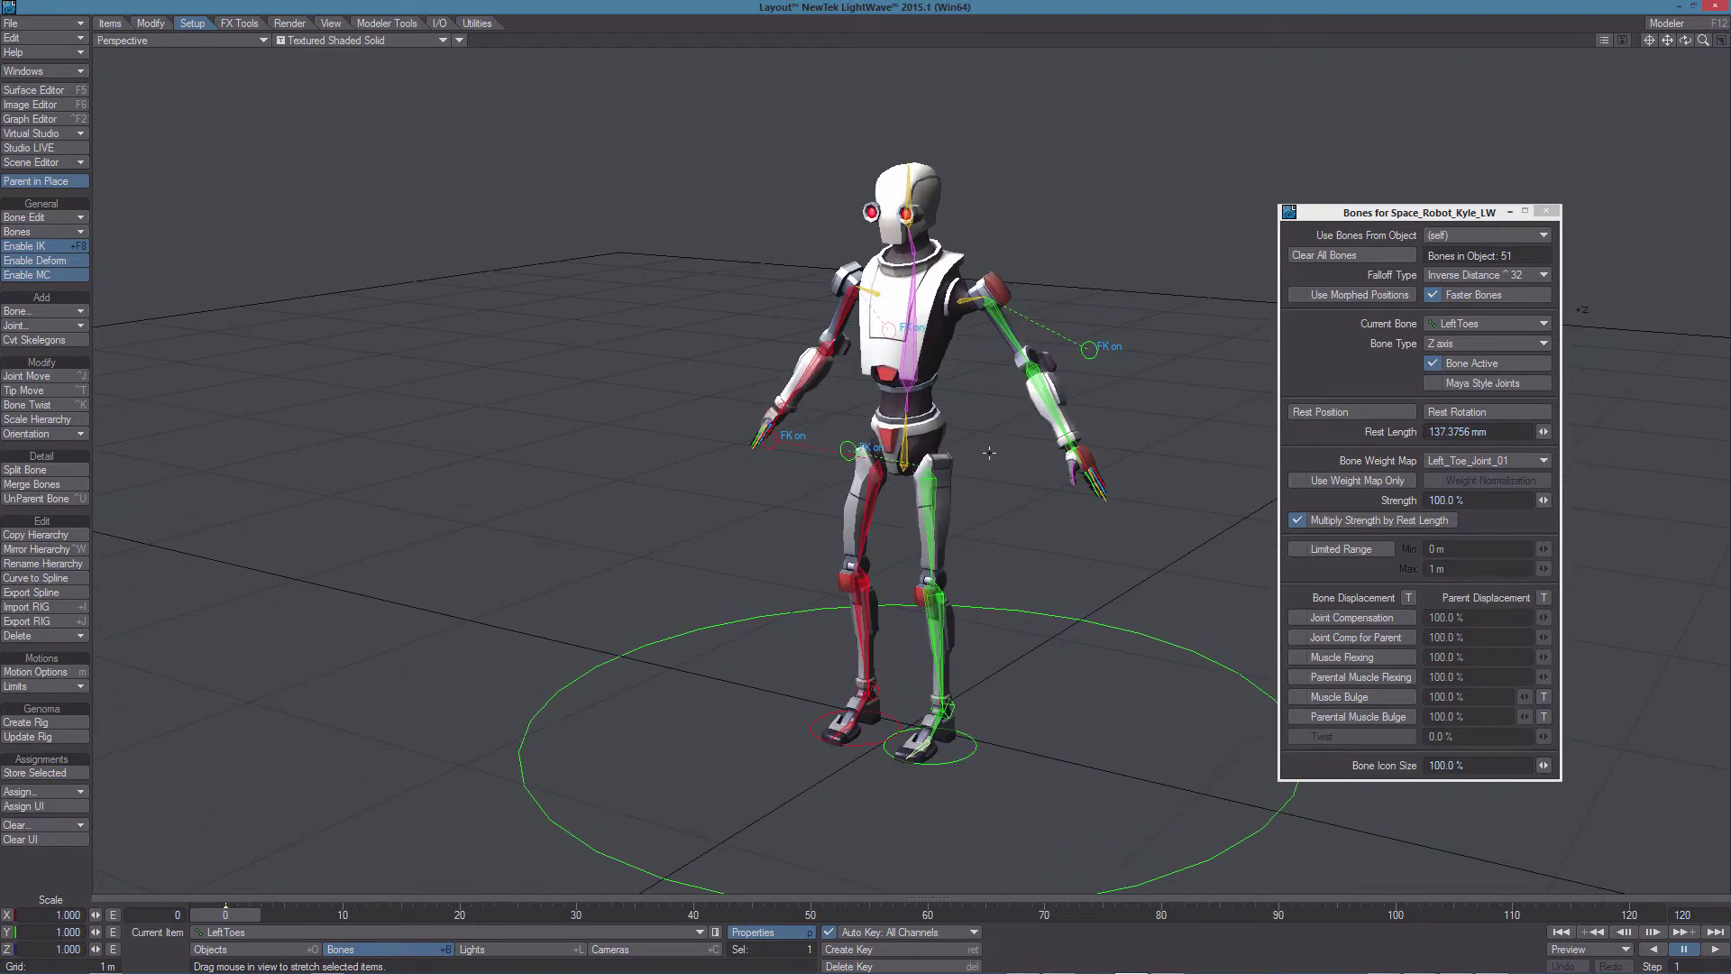
# Select all bones of the current object and enable Use Weight Map Only with Weight Normalization for them.
pyautogui.click(817, 379)
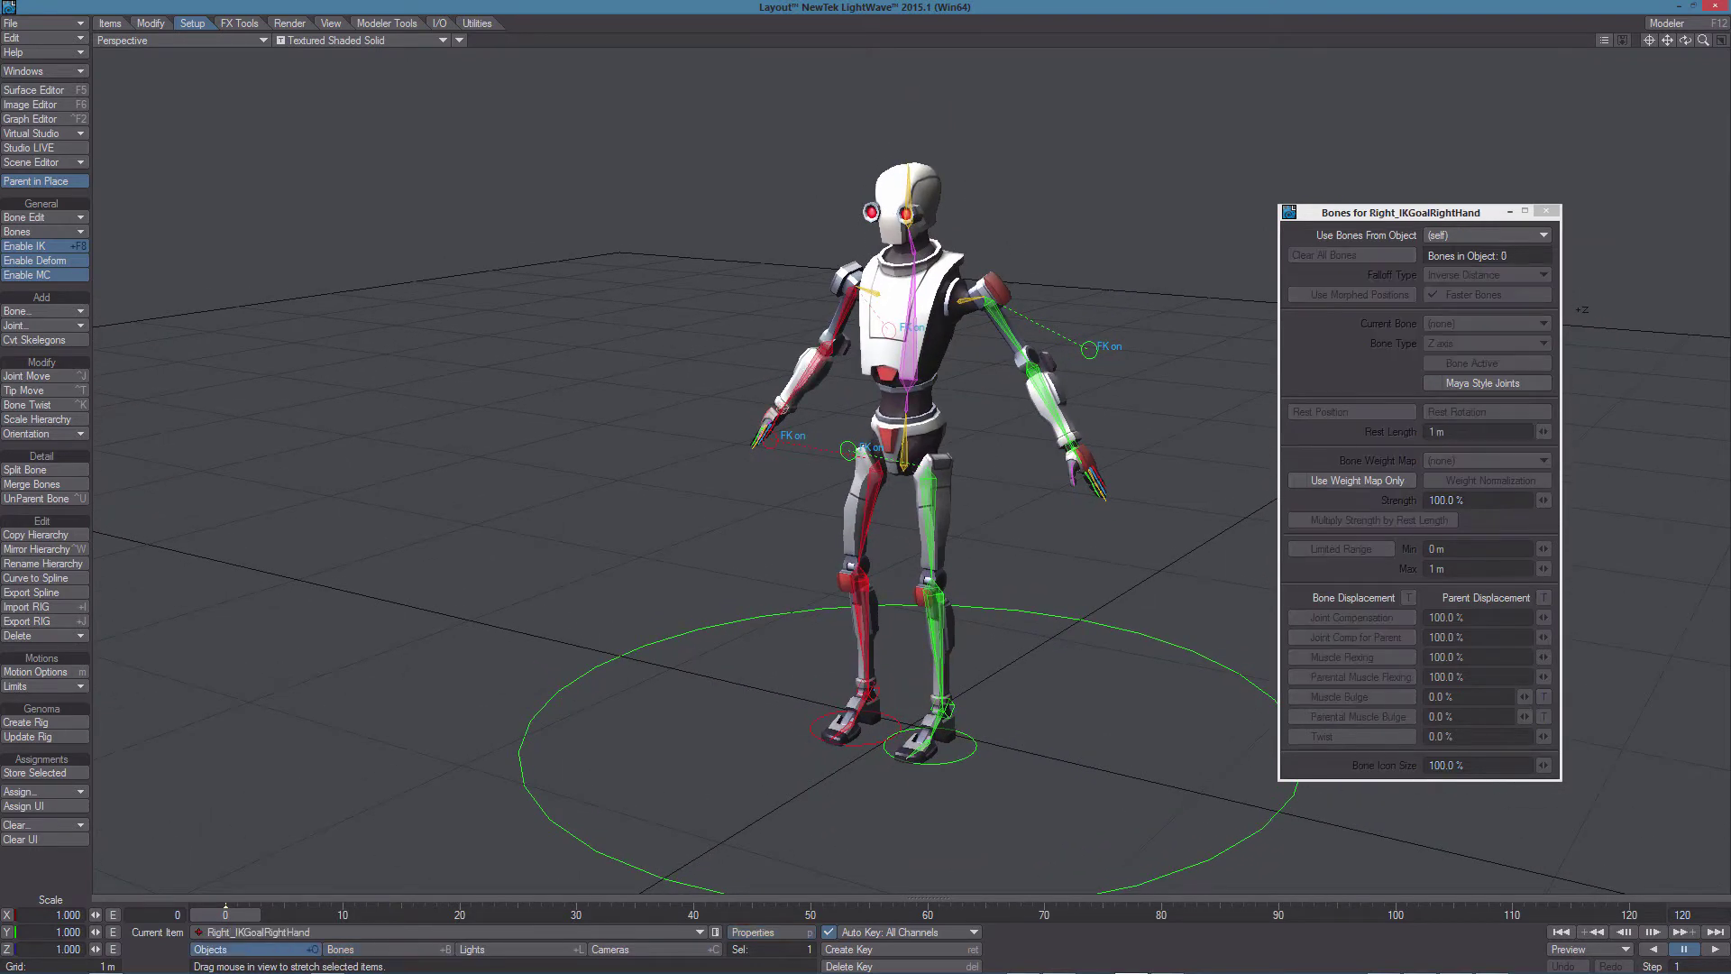
pyautogui.click(111, 24)
pyautogui.click(83, 488)
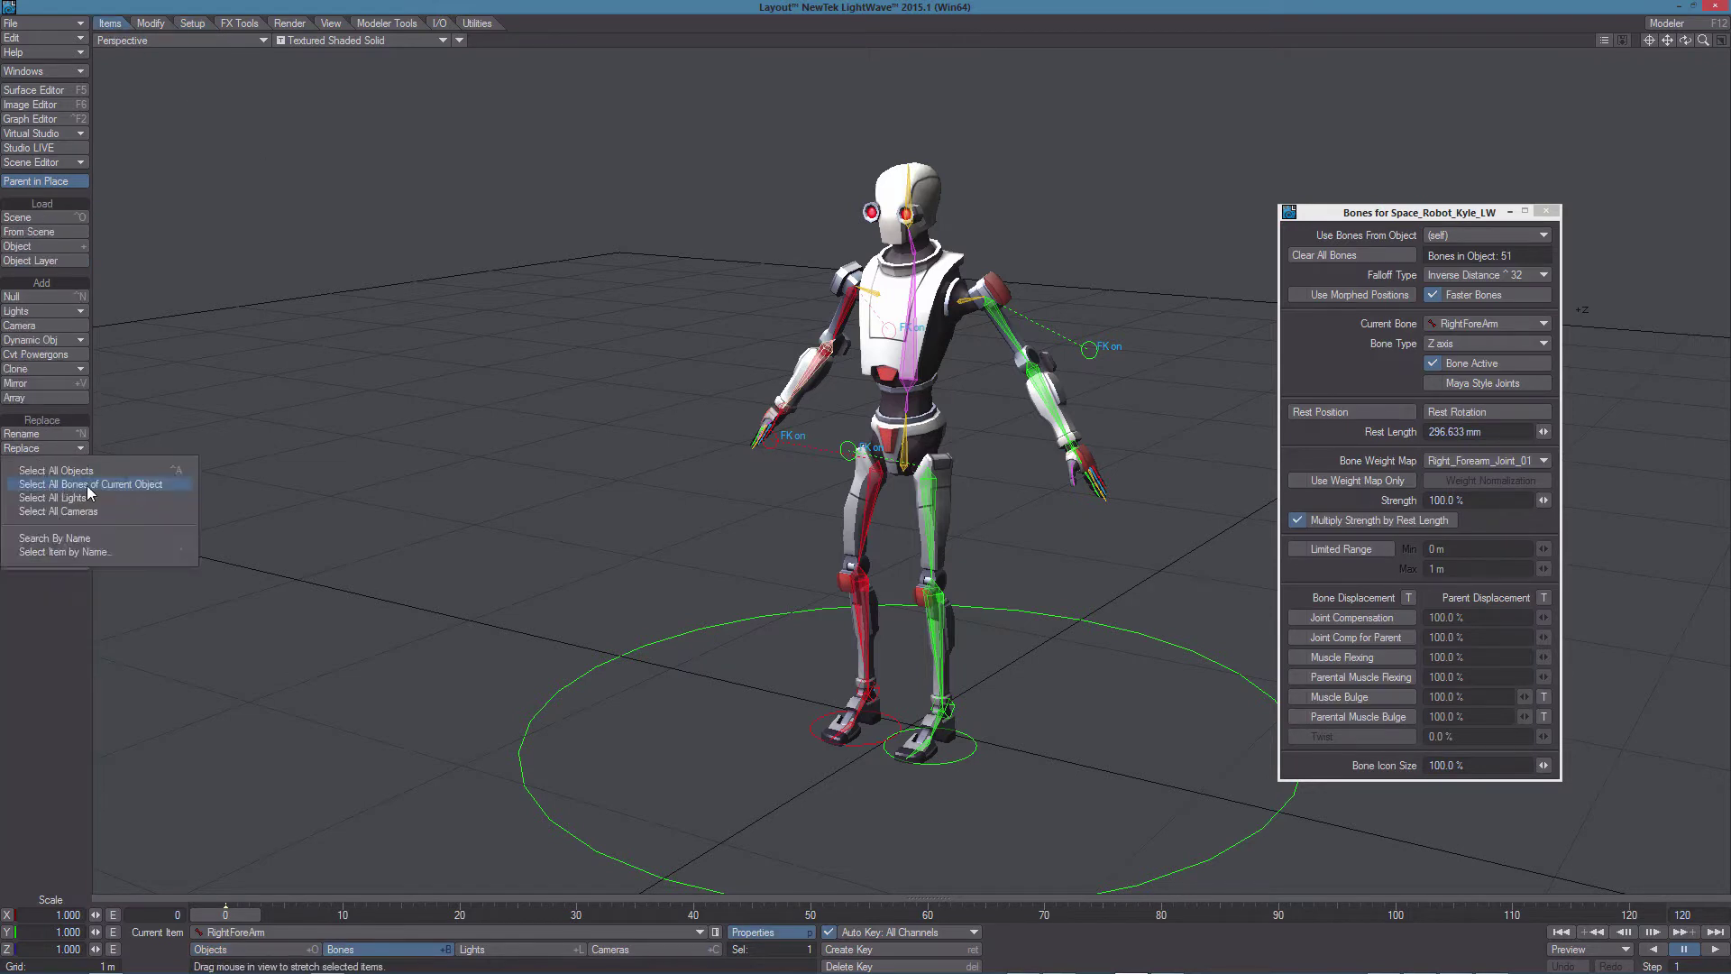
pyautogui.click(90, 487)
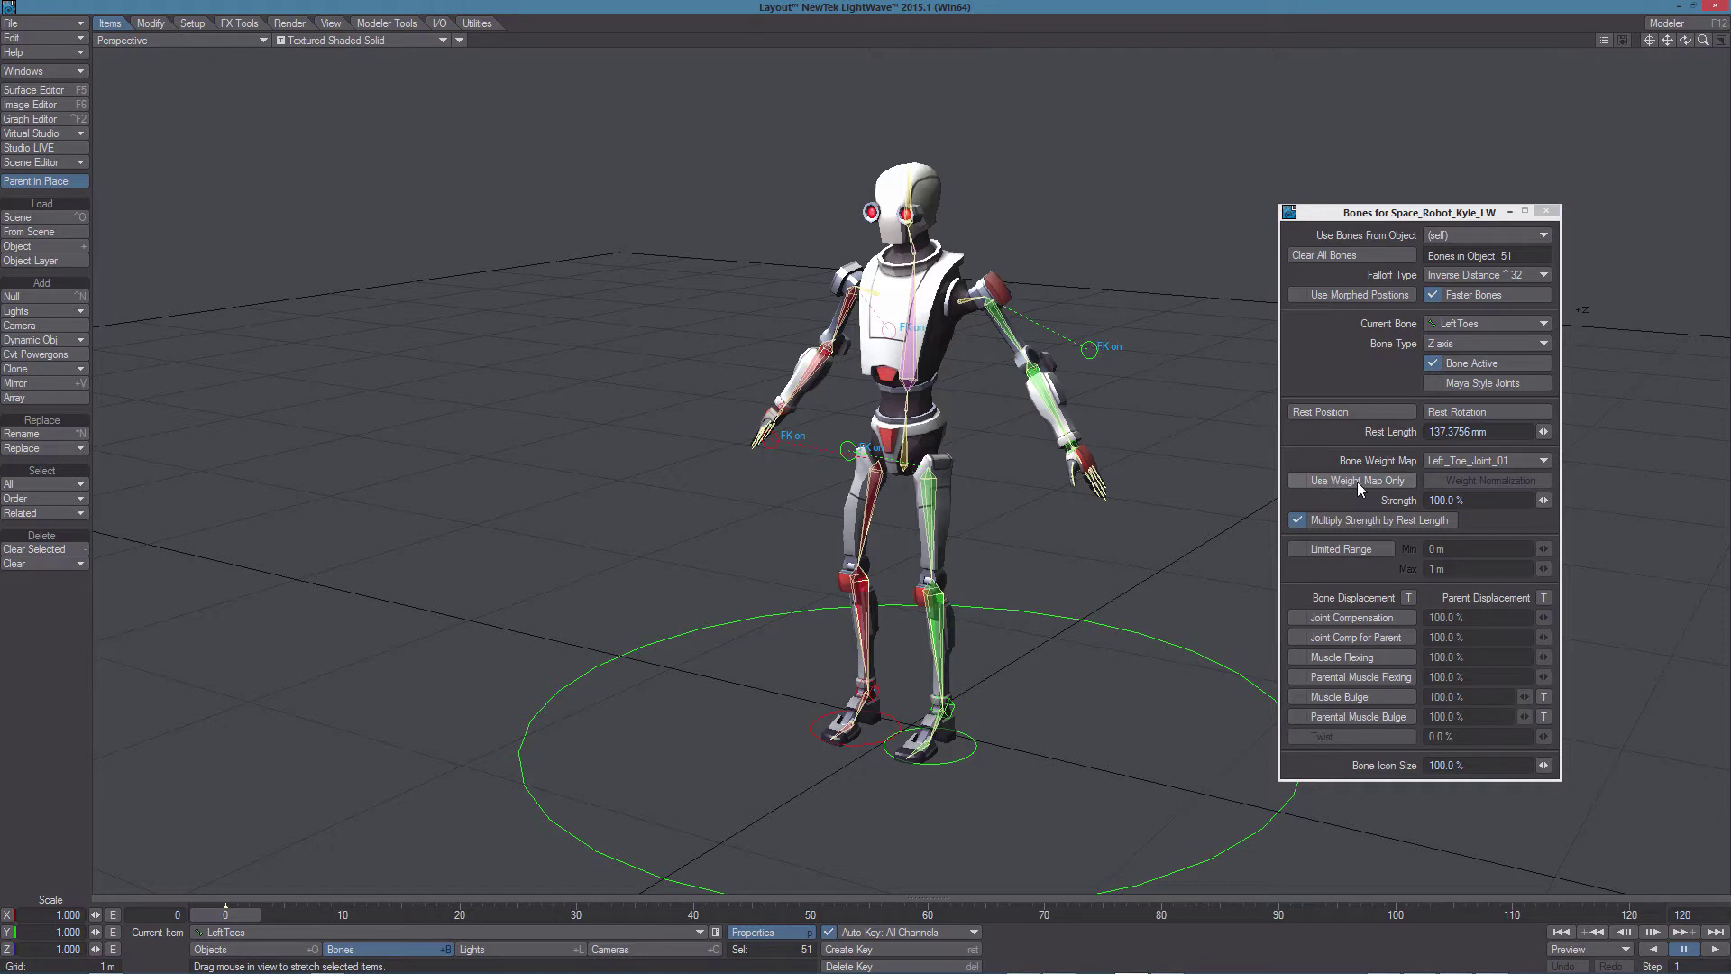
pyautogui.click(1306, 480)
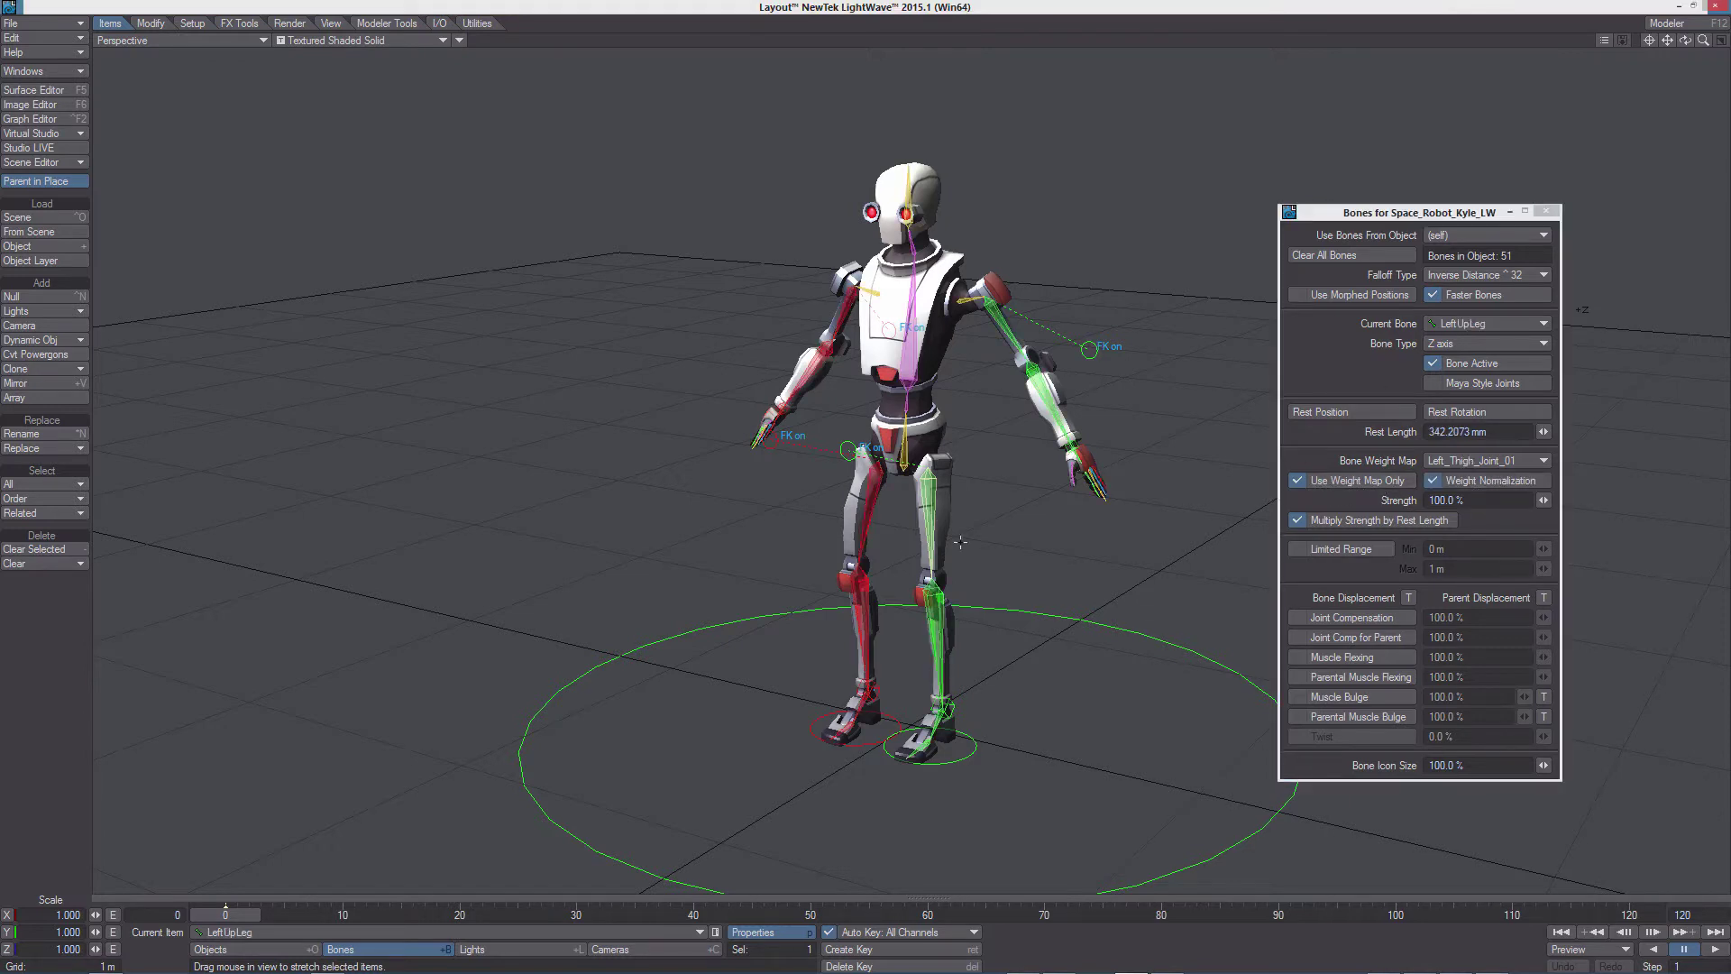
pyautogui.click(1449, 481)
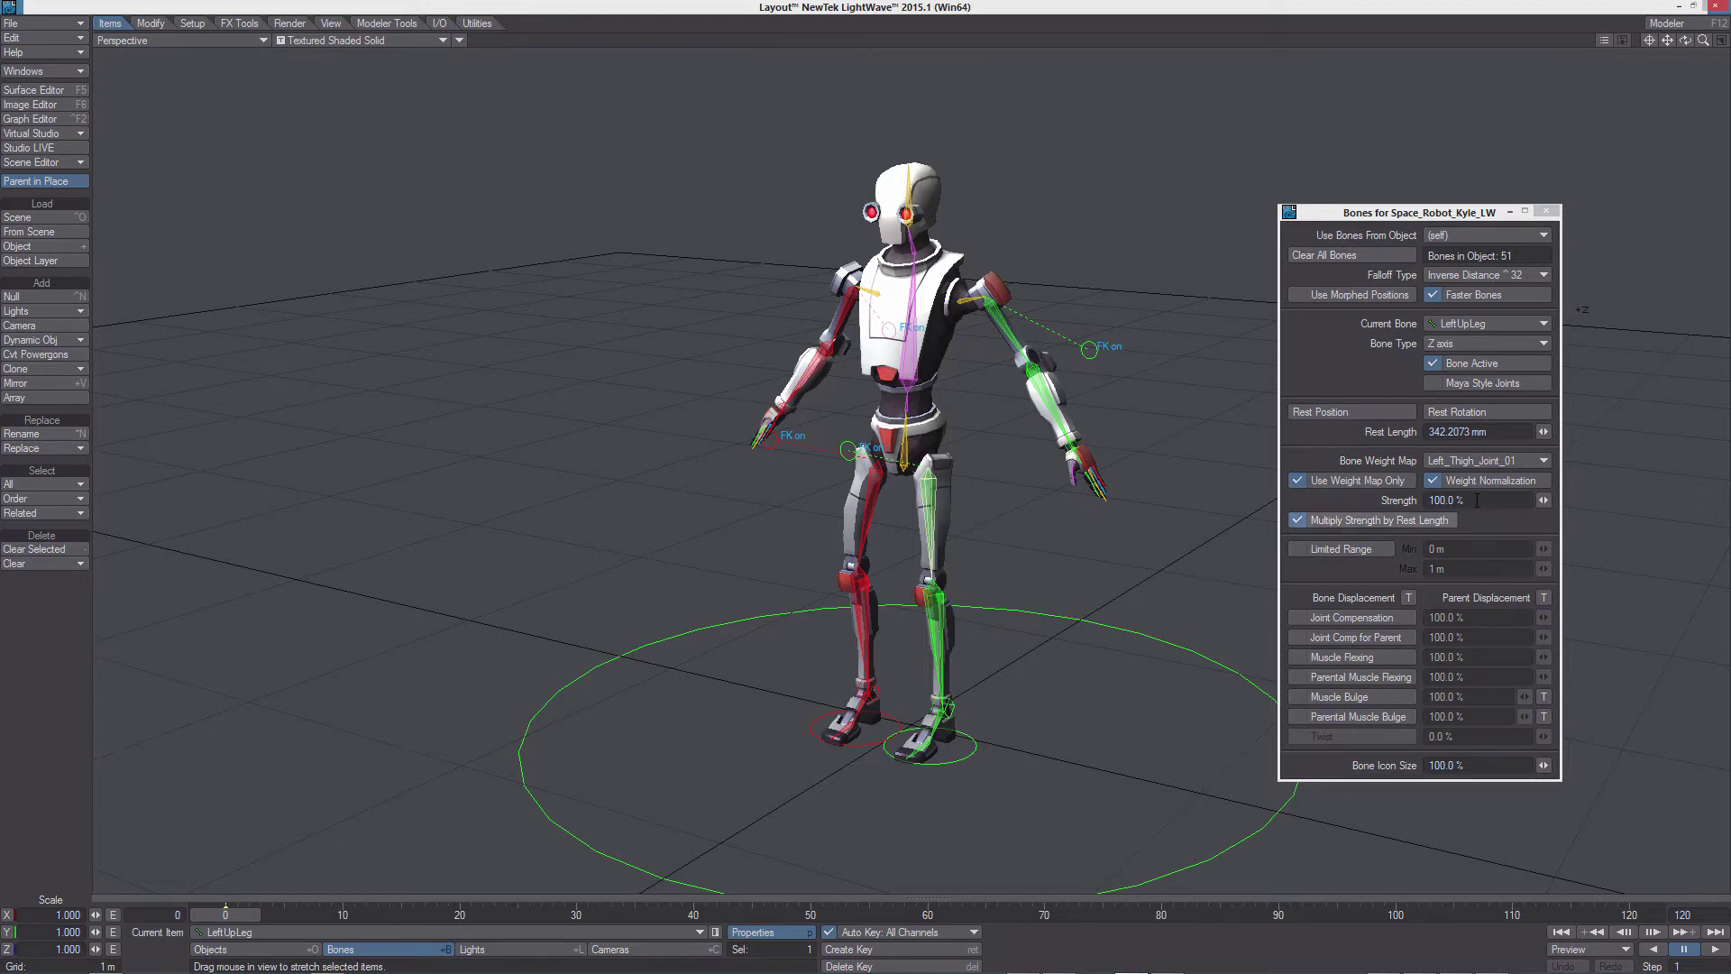
# Review the weight maps available to the left upper leg bone, keeping Left_Thigh_Joint_01 assigned.
pyautogui.click(1479, 461)
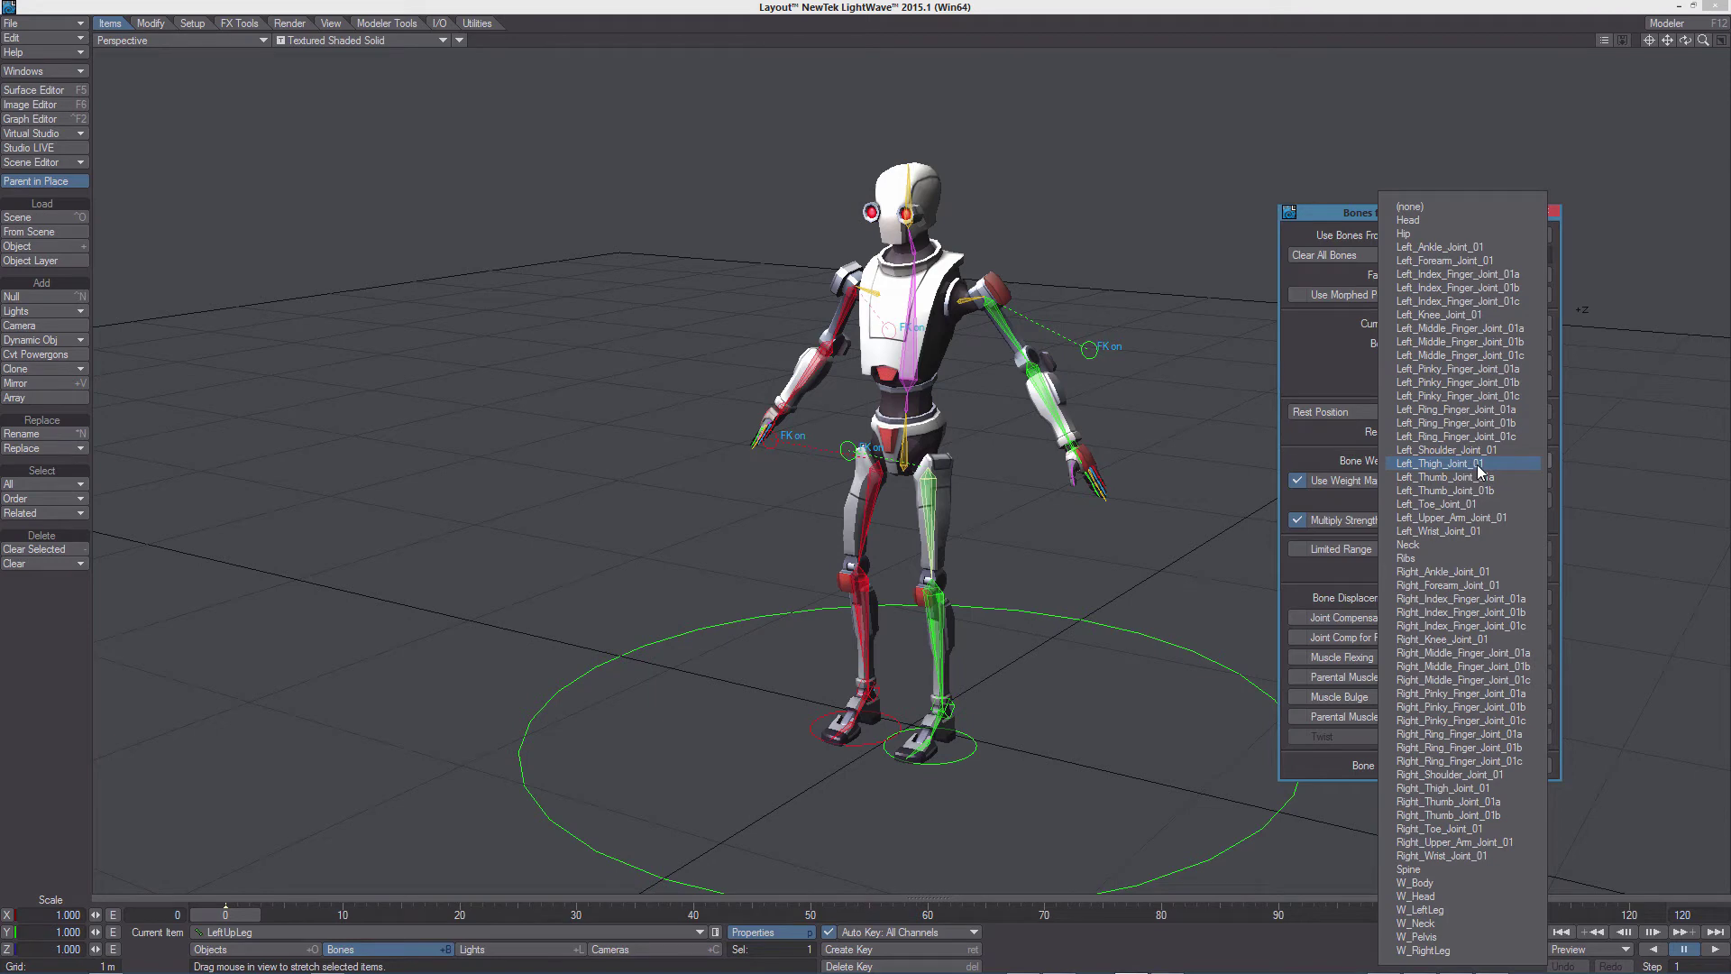
pyautogui.click(1478, 464)
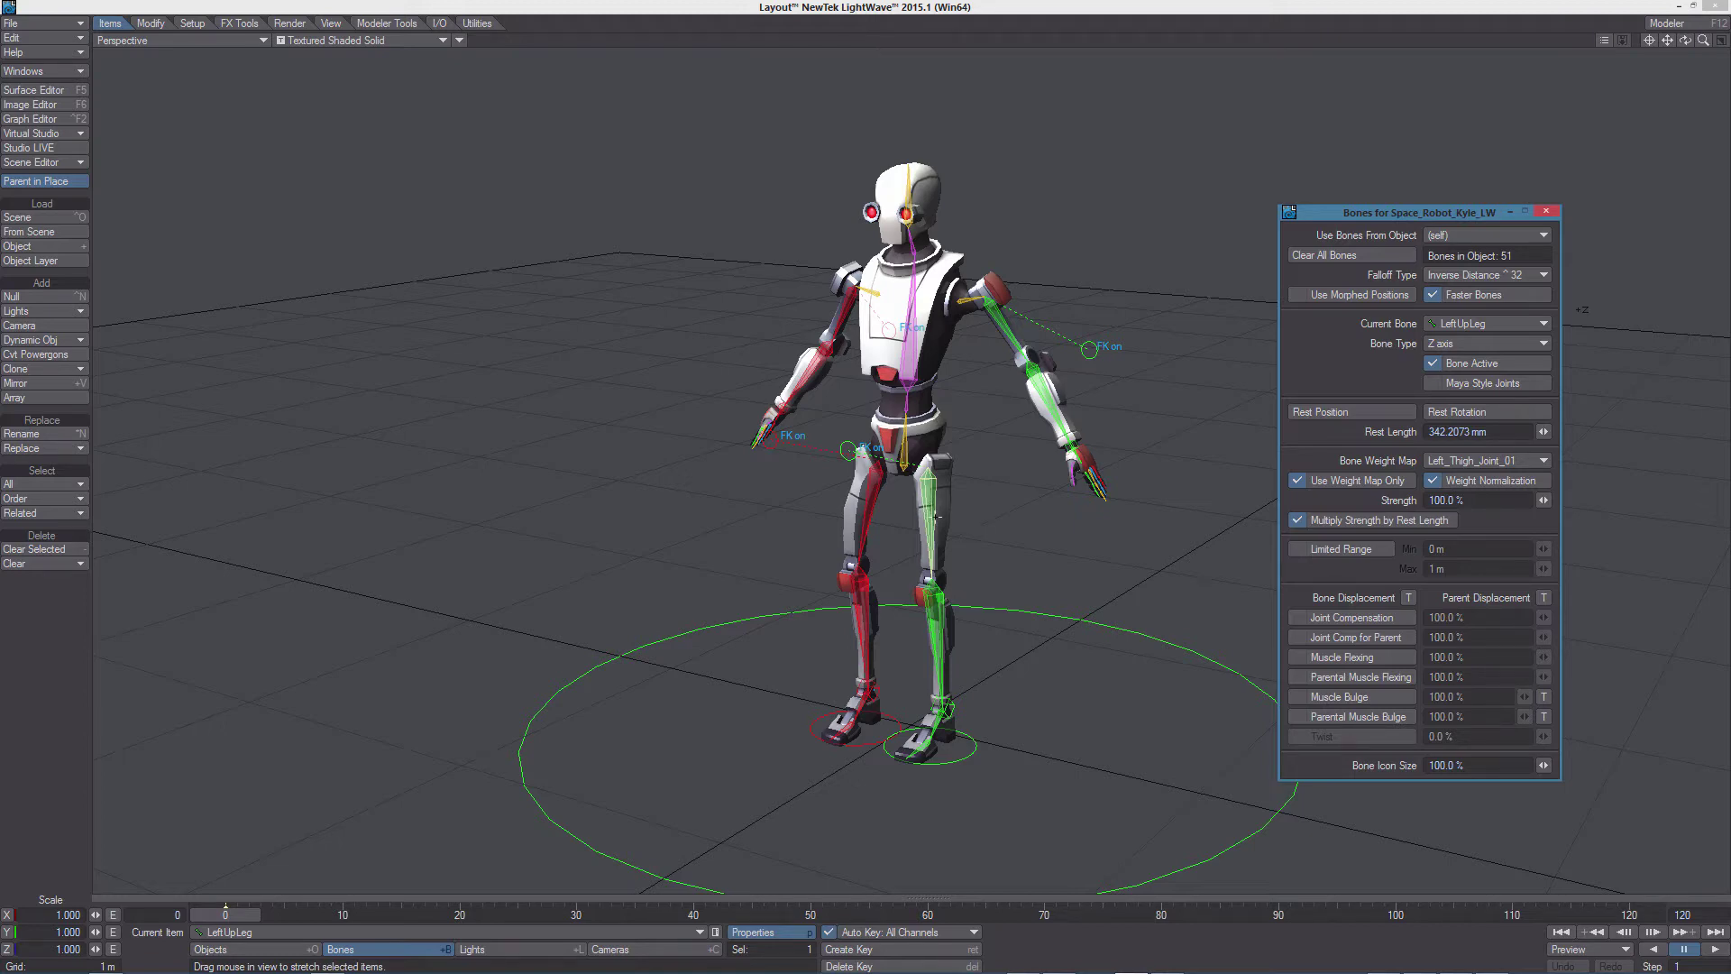
# Switch to Modeler and view the head, hip, left ankle, forearm, knee and index finger weight maps on the robot mesh.
pyautogui.press('F12')
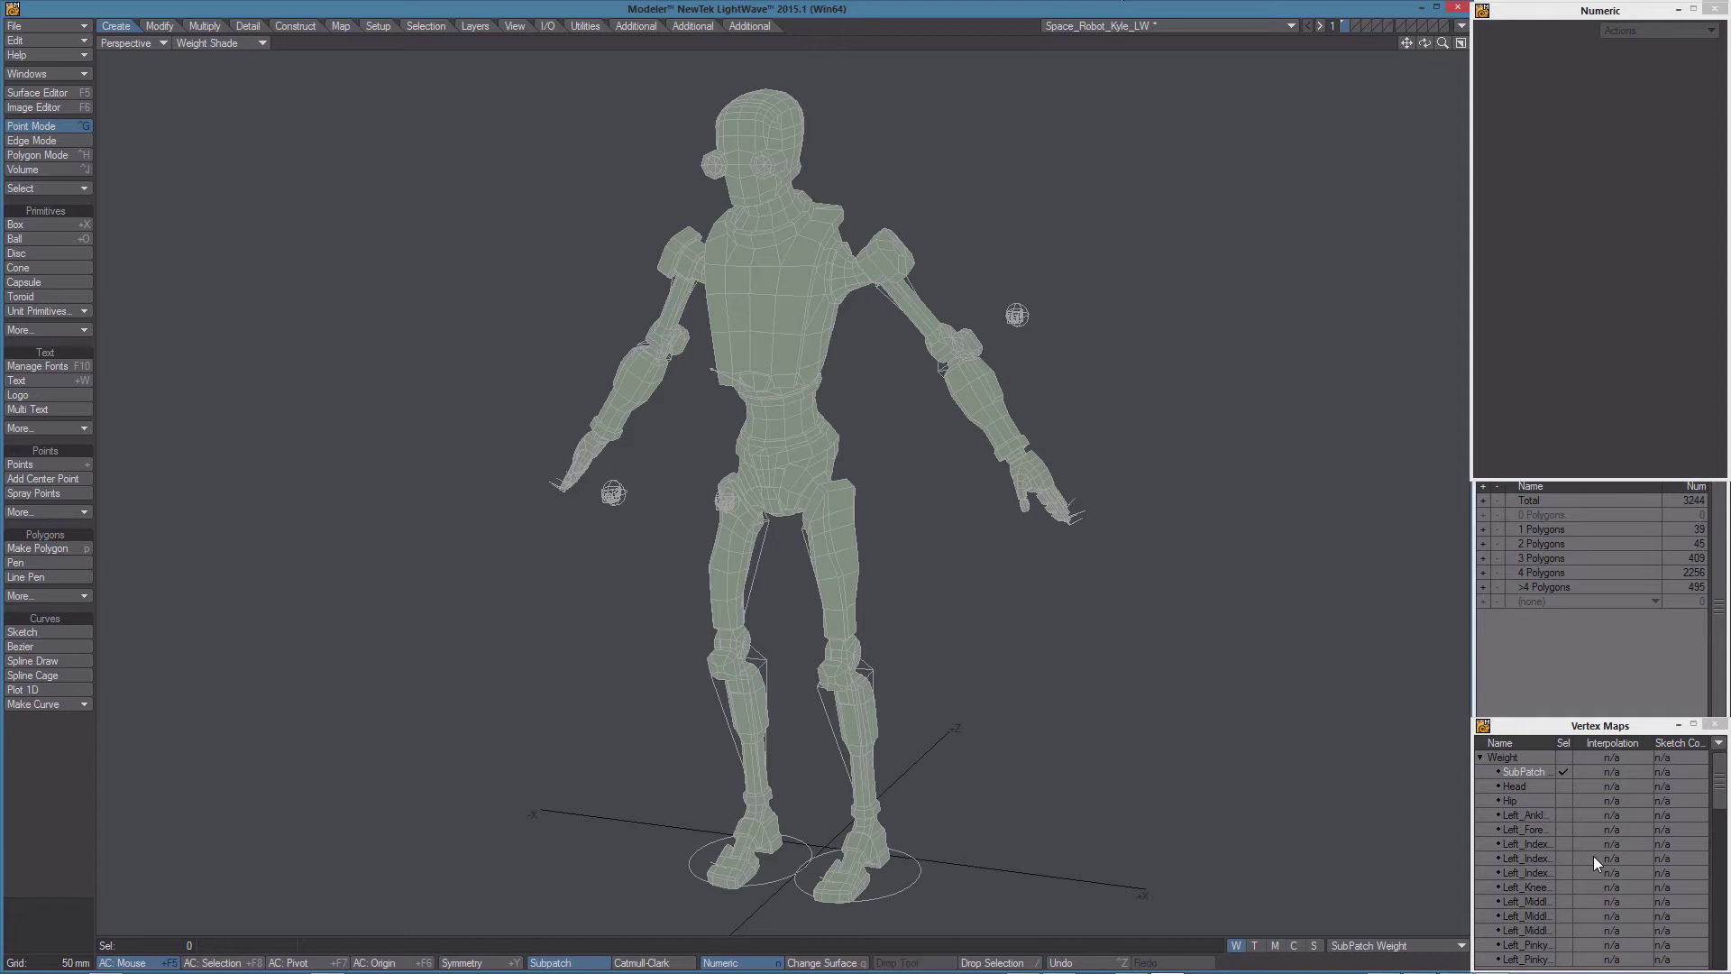
pyautogui.click(1527, 786)
pyautogui.click(1526, 801)
pyautogui.click(1525, 815)
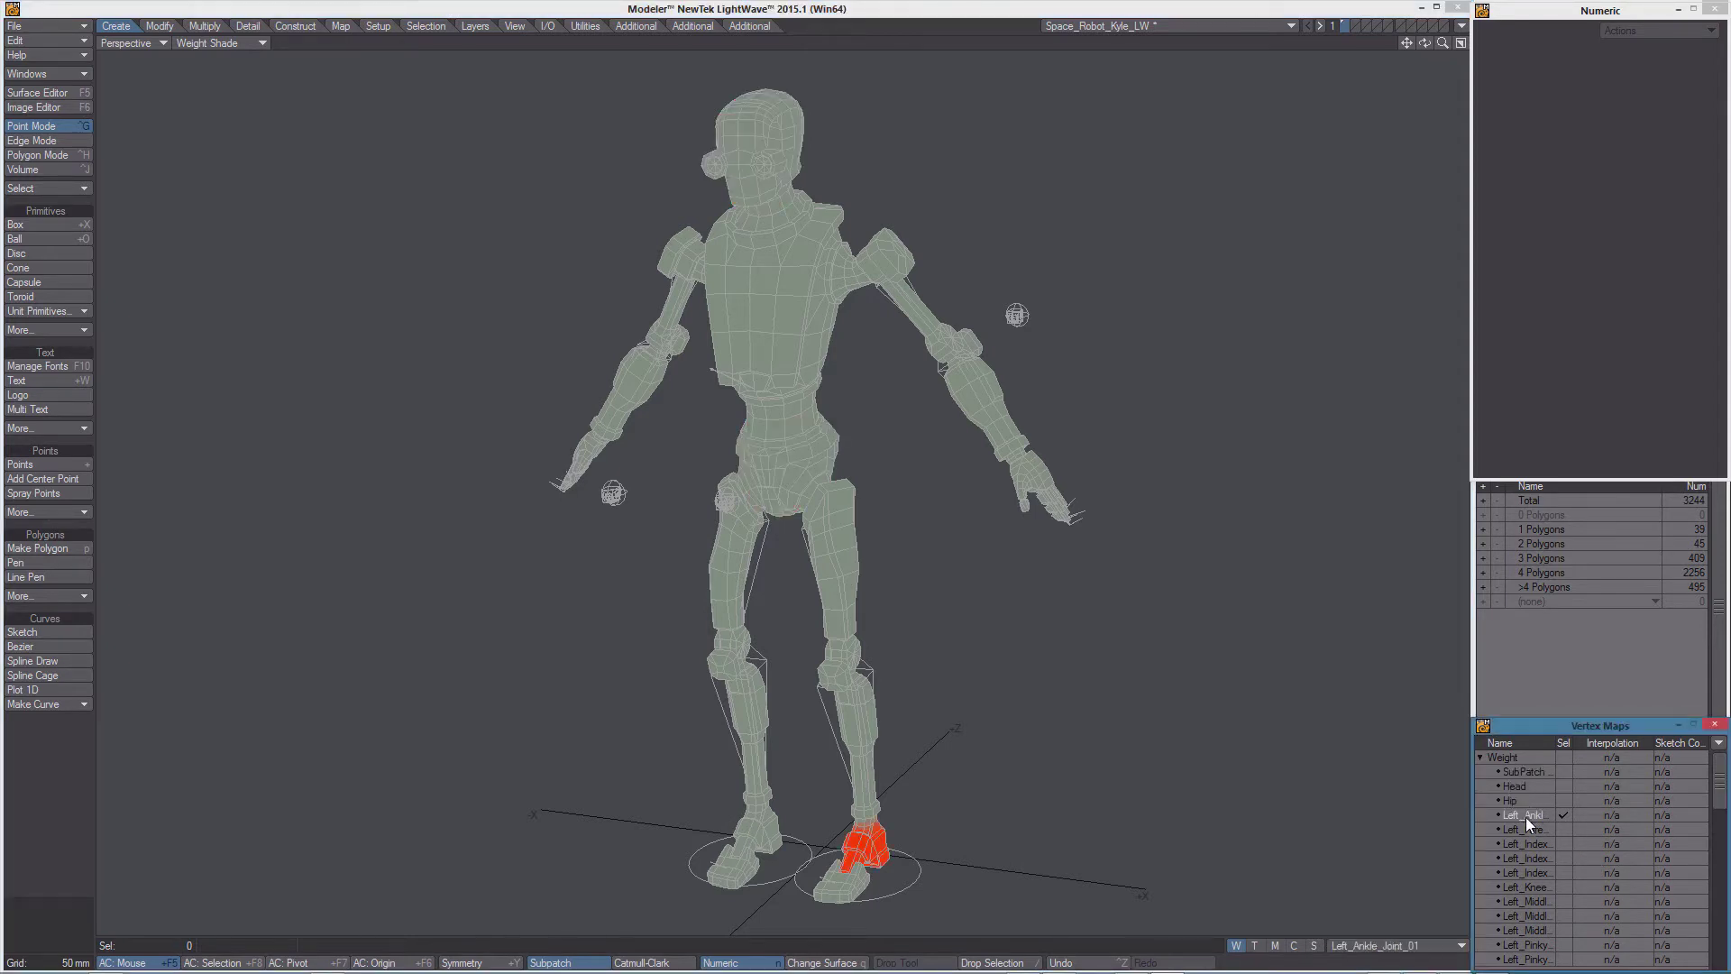
pyautogui.click(1526, 829)
pyautogui.click(1529, 844)
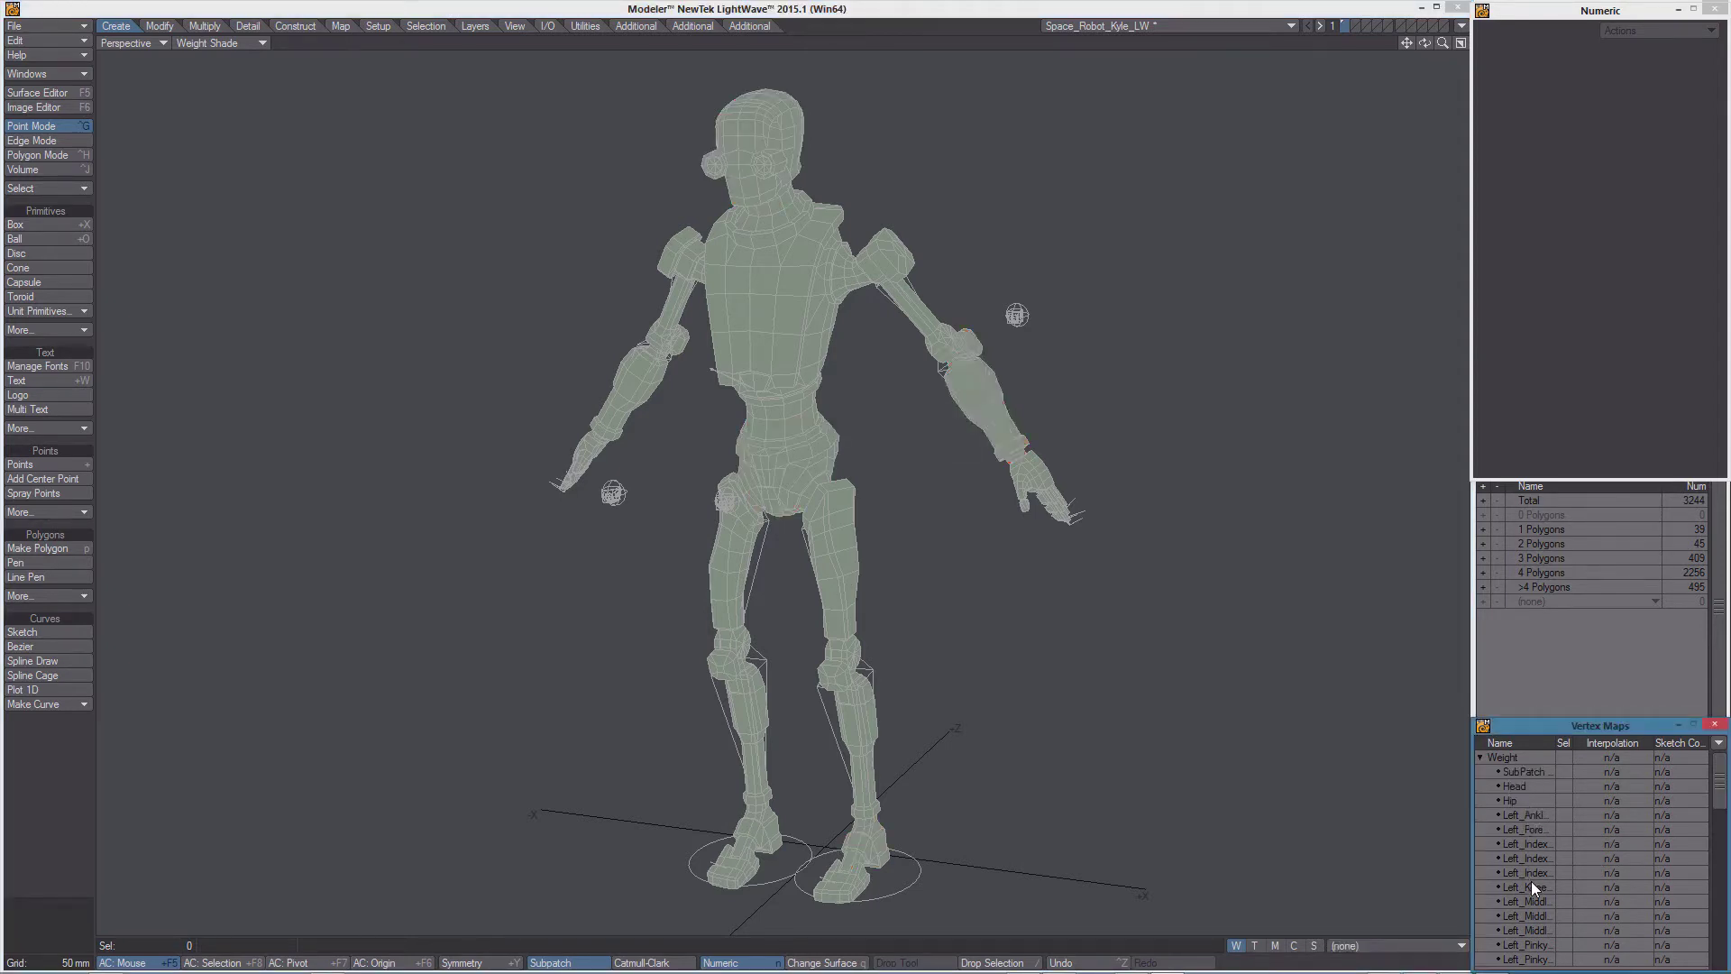
pyautogui.click(1530, 887)
pyautogui.click(1528, 858)
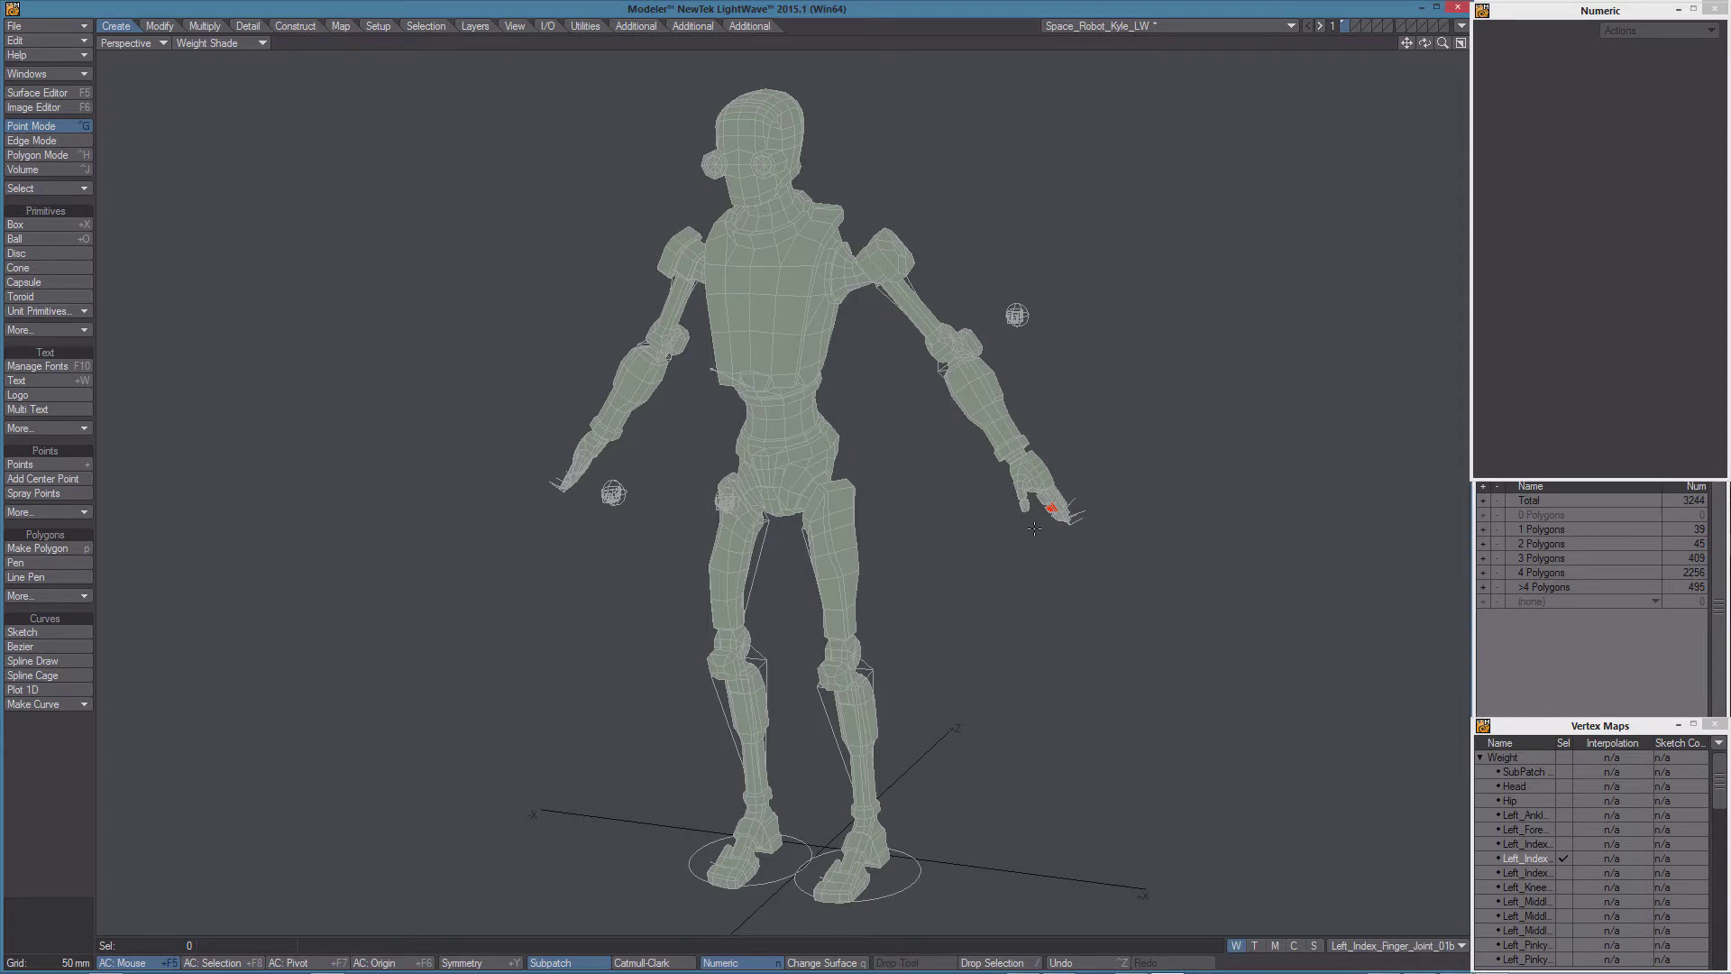
# Show the model in the four-view layout and select the right lower-leg skelegon in Polygon Mode.
pyautogui.press('0')
pyautogui.press('a')
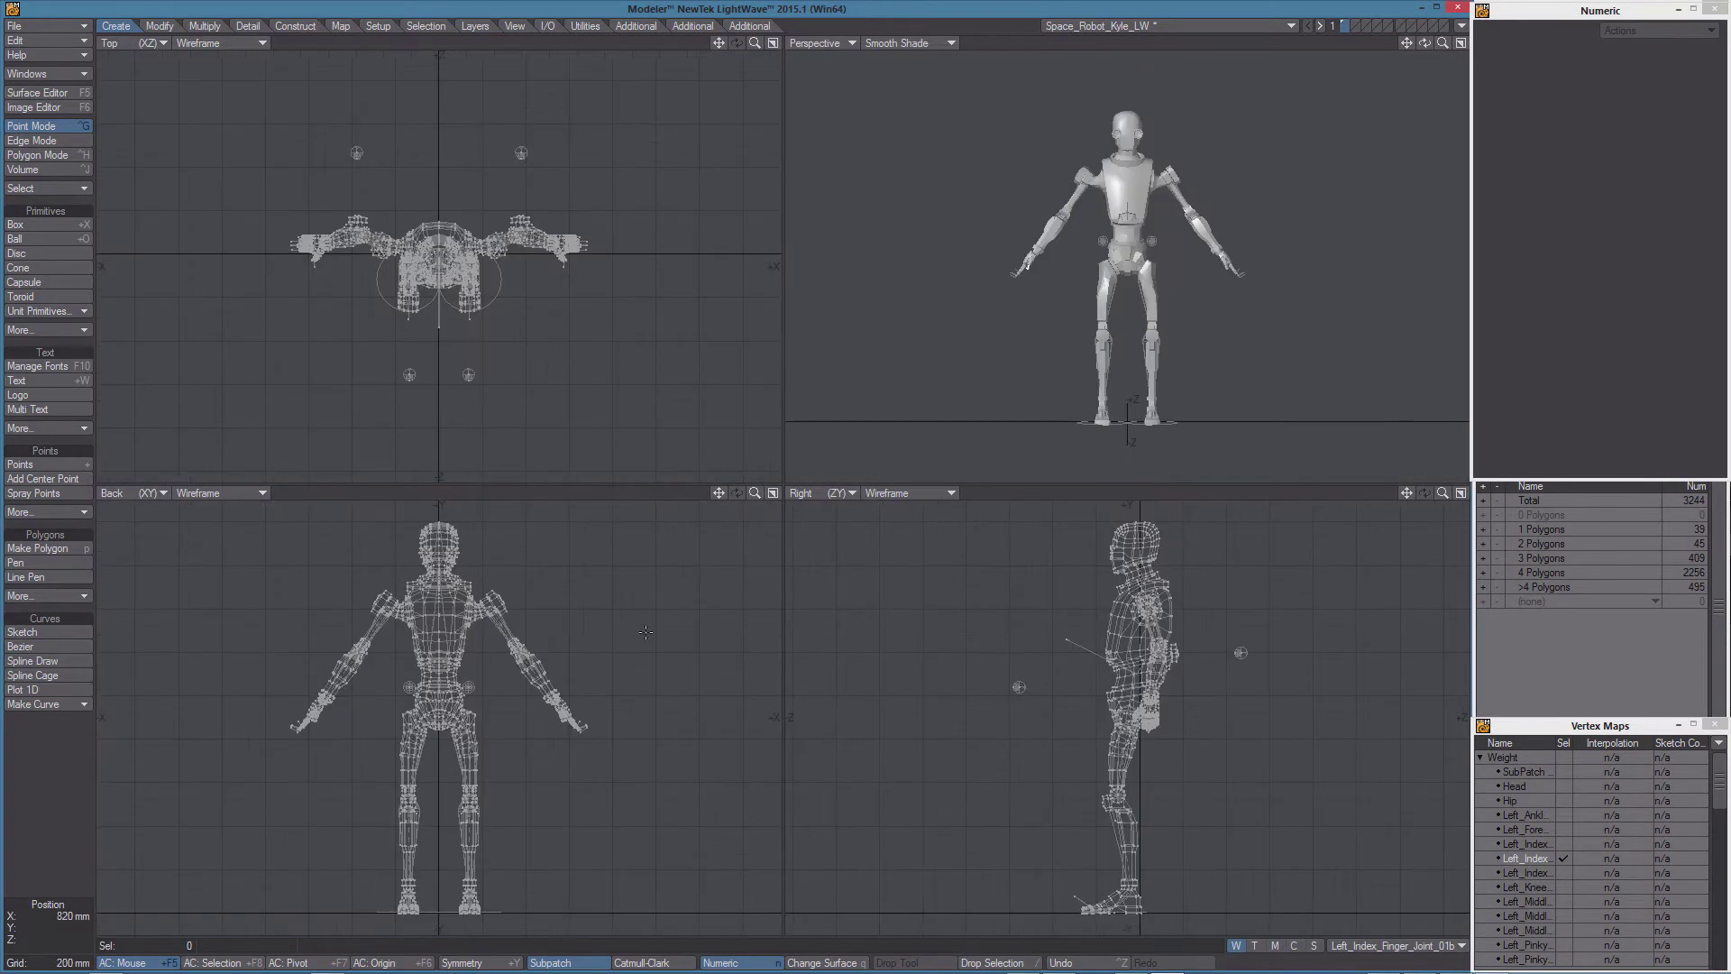
pyautogui.keyDown('ctrl'); pyautogui.keyDown('alt'); pyautogui.moveTo(488, 788); pyautogui.dragTo(751, 512); pyautogui.keyUp('alt'); pyautogui.keyUp('ctrl')
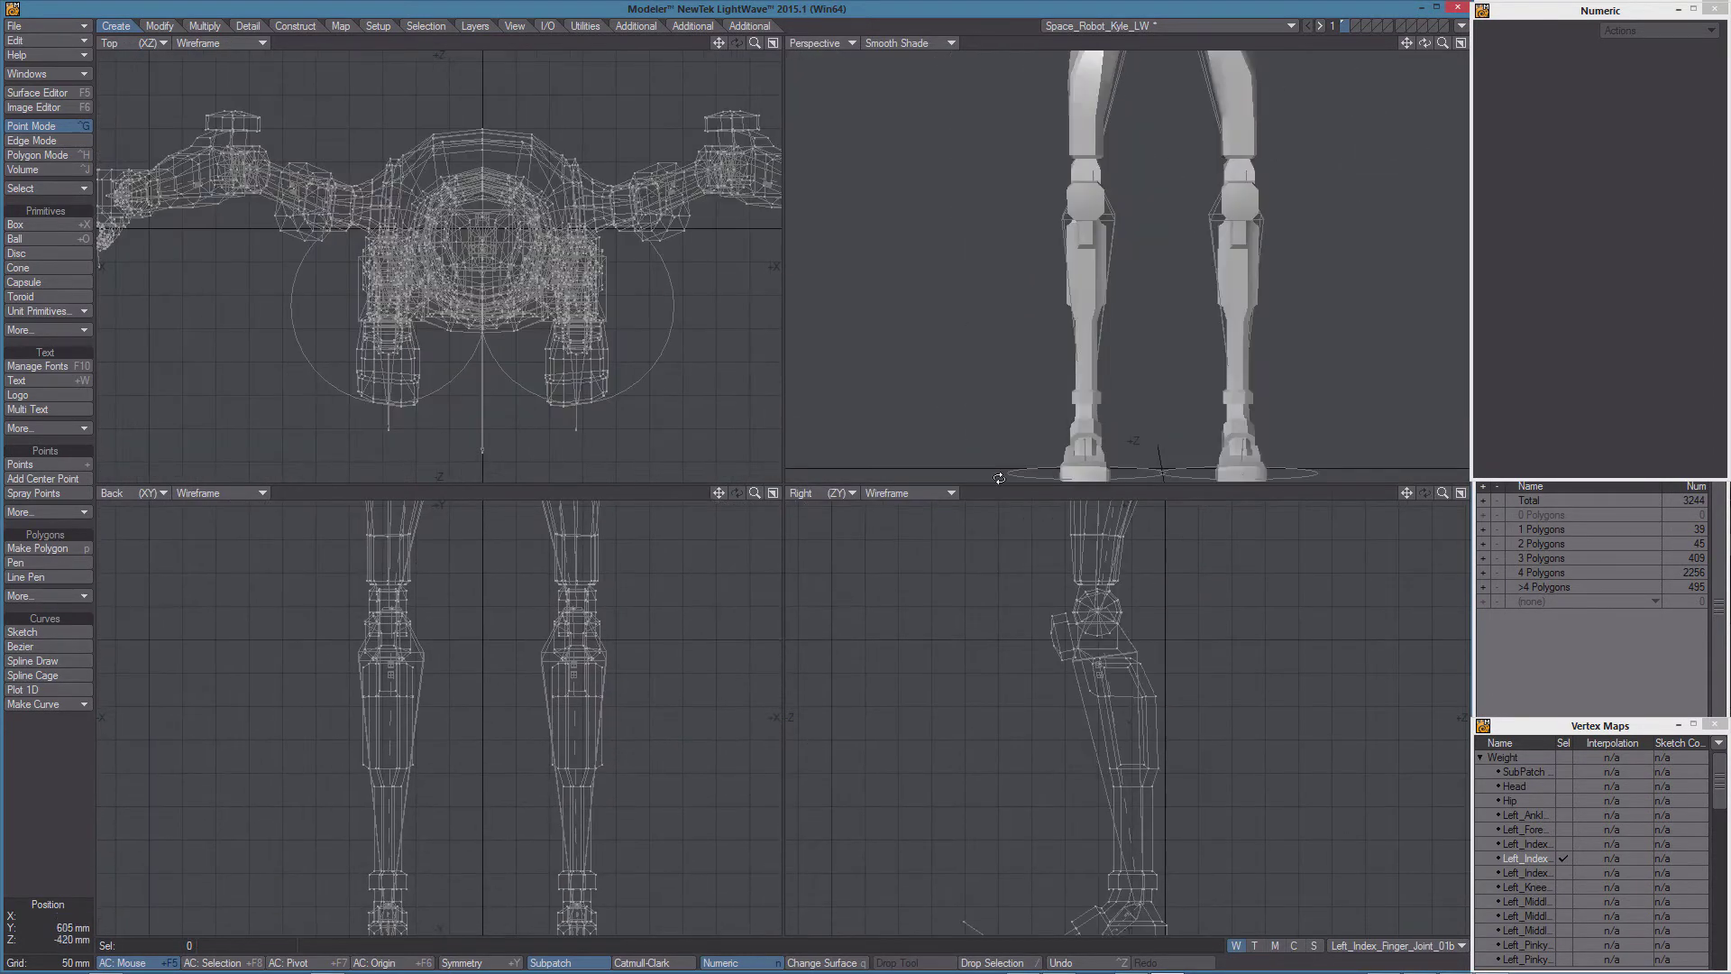
pyautogui.keyDown('alt'); pyautogui.moveTo(680, 660); pyautogui.dragTo(631, 626); pyautogui.keyUp('alt')
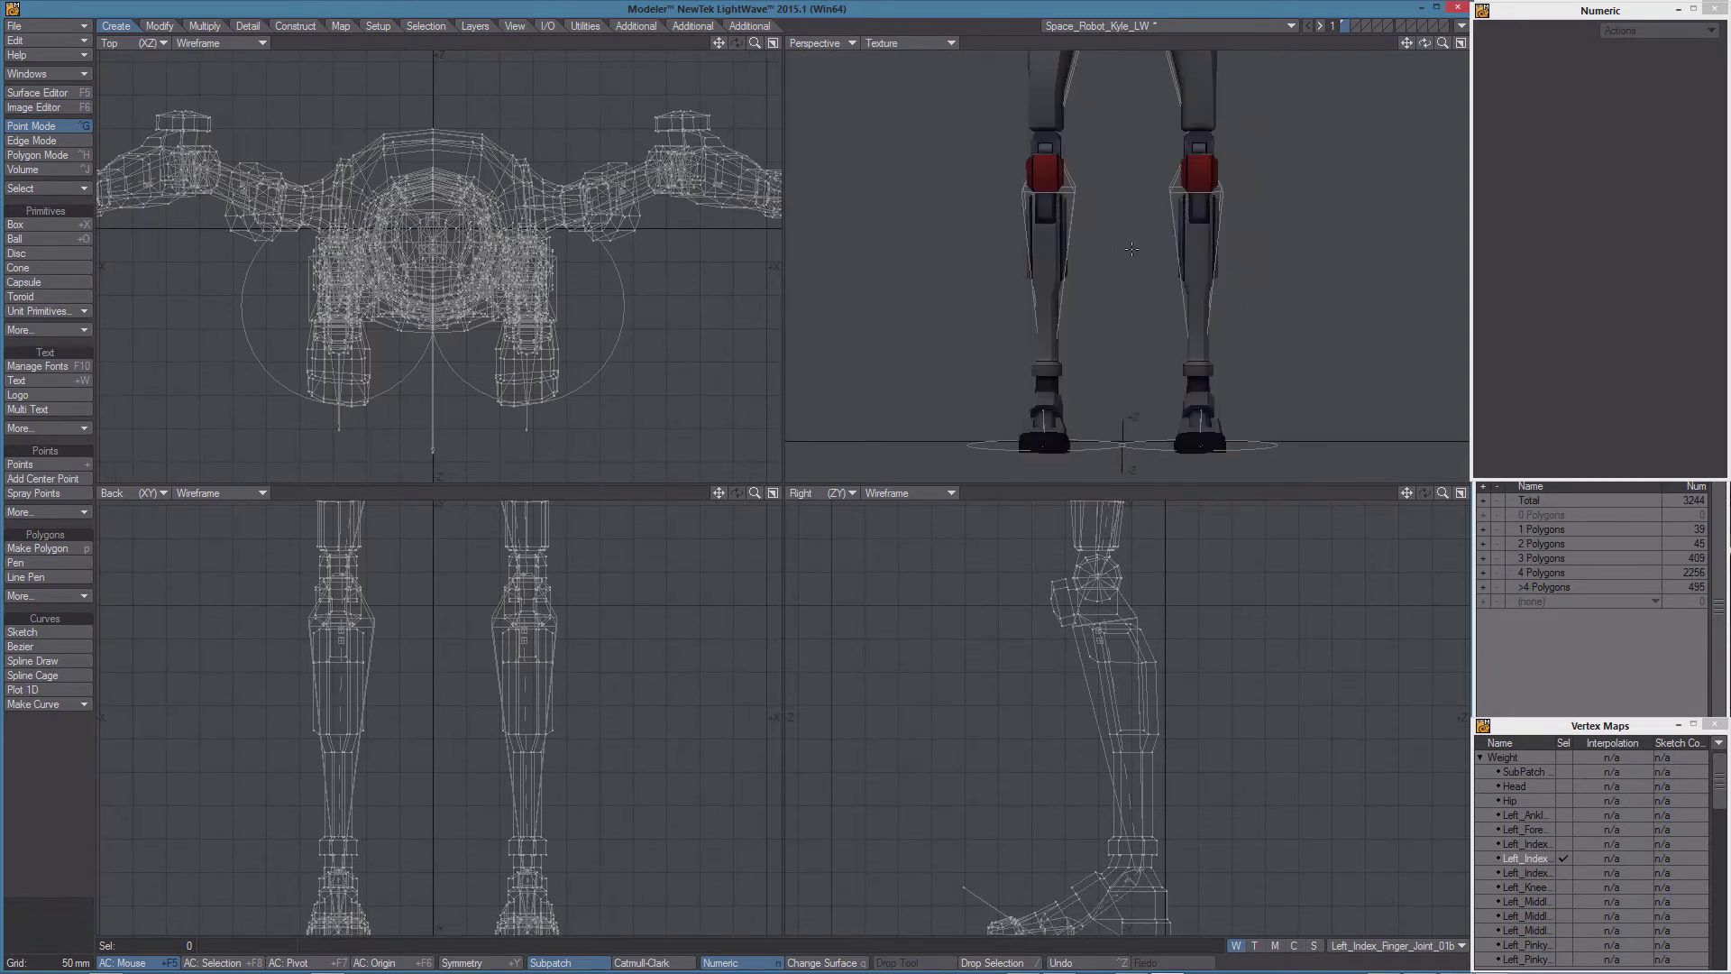
pyautogui.hotkey('ctrl', 'h')
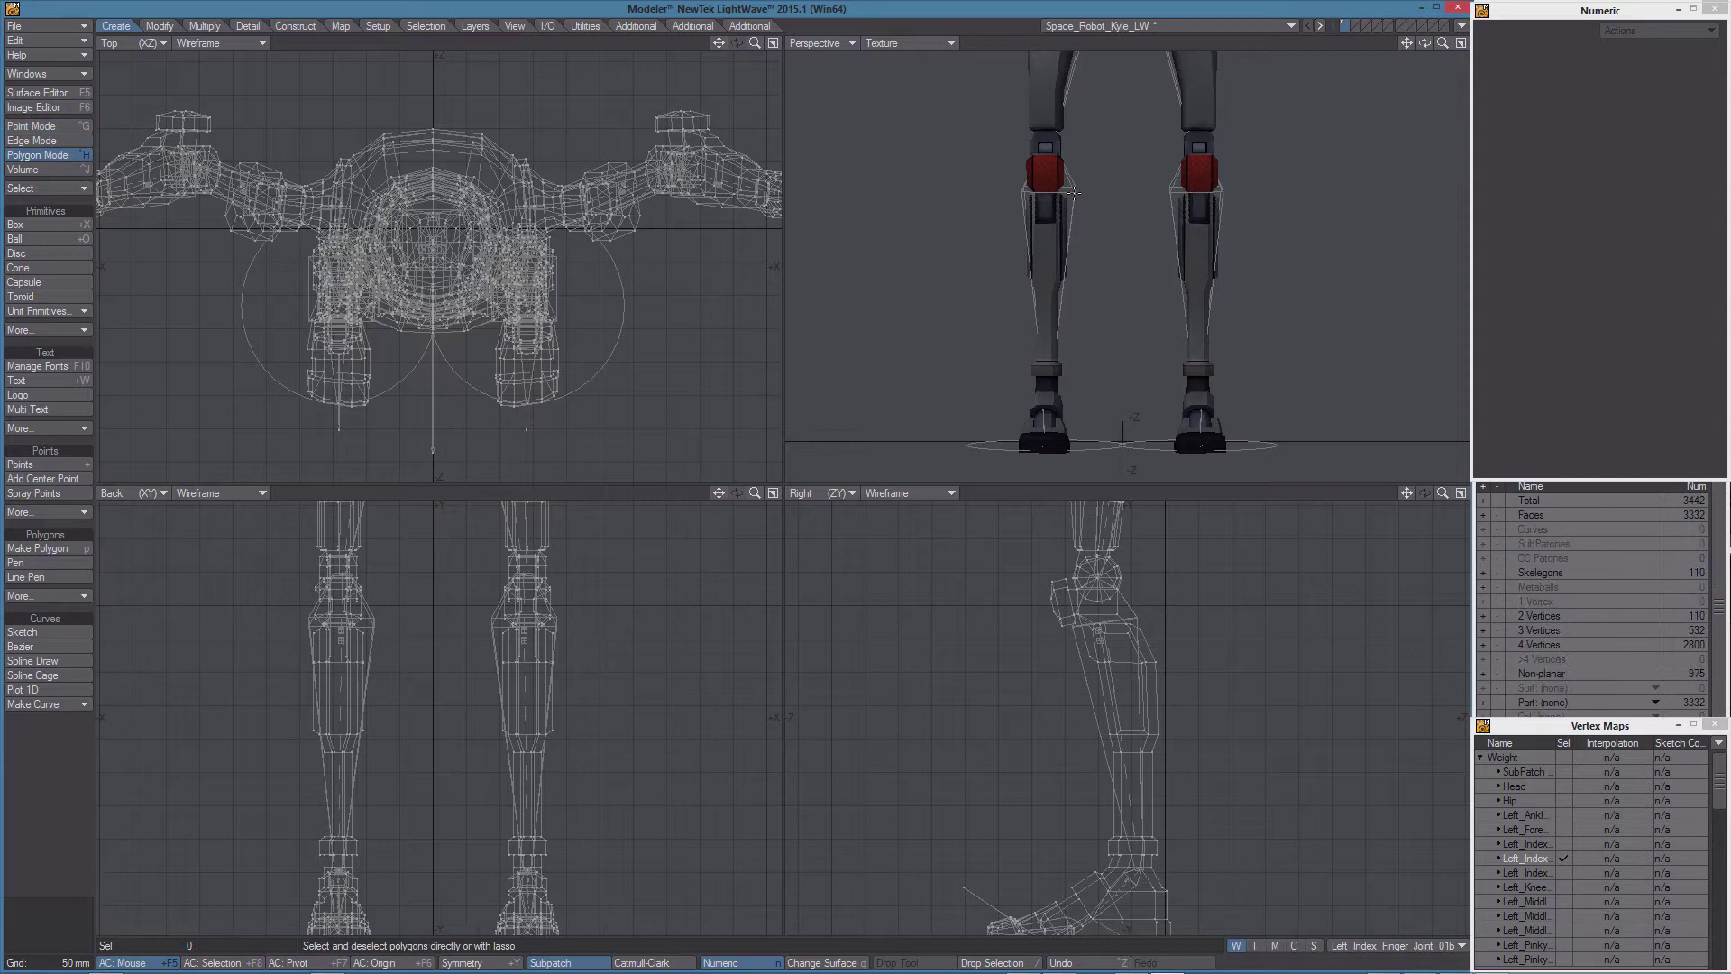
pyautogui.click(1073, 192)
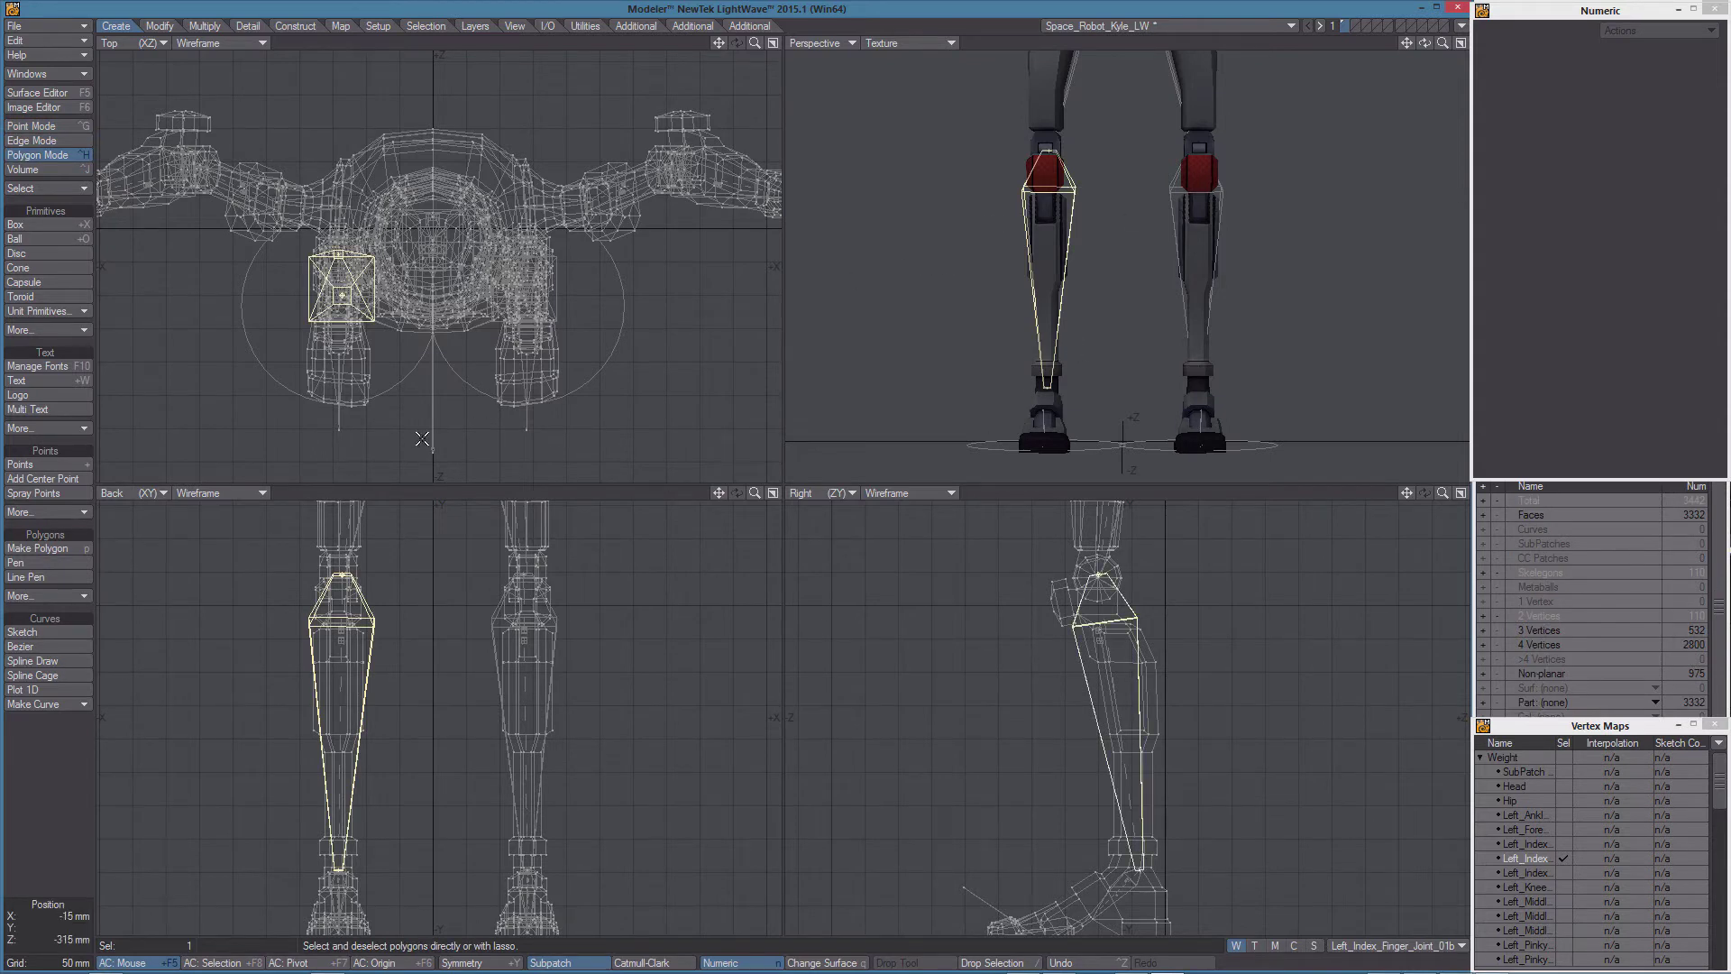
# Inspect the Skelegon Weight Map assignment of the right lower-leg skelegon and its list of available maps, leaving the dialog without changes.
pyautogui.click(378, 26)
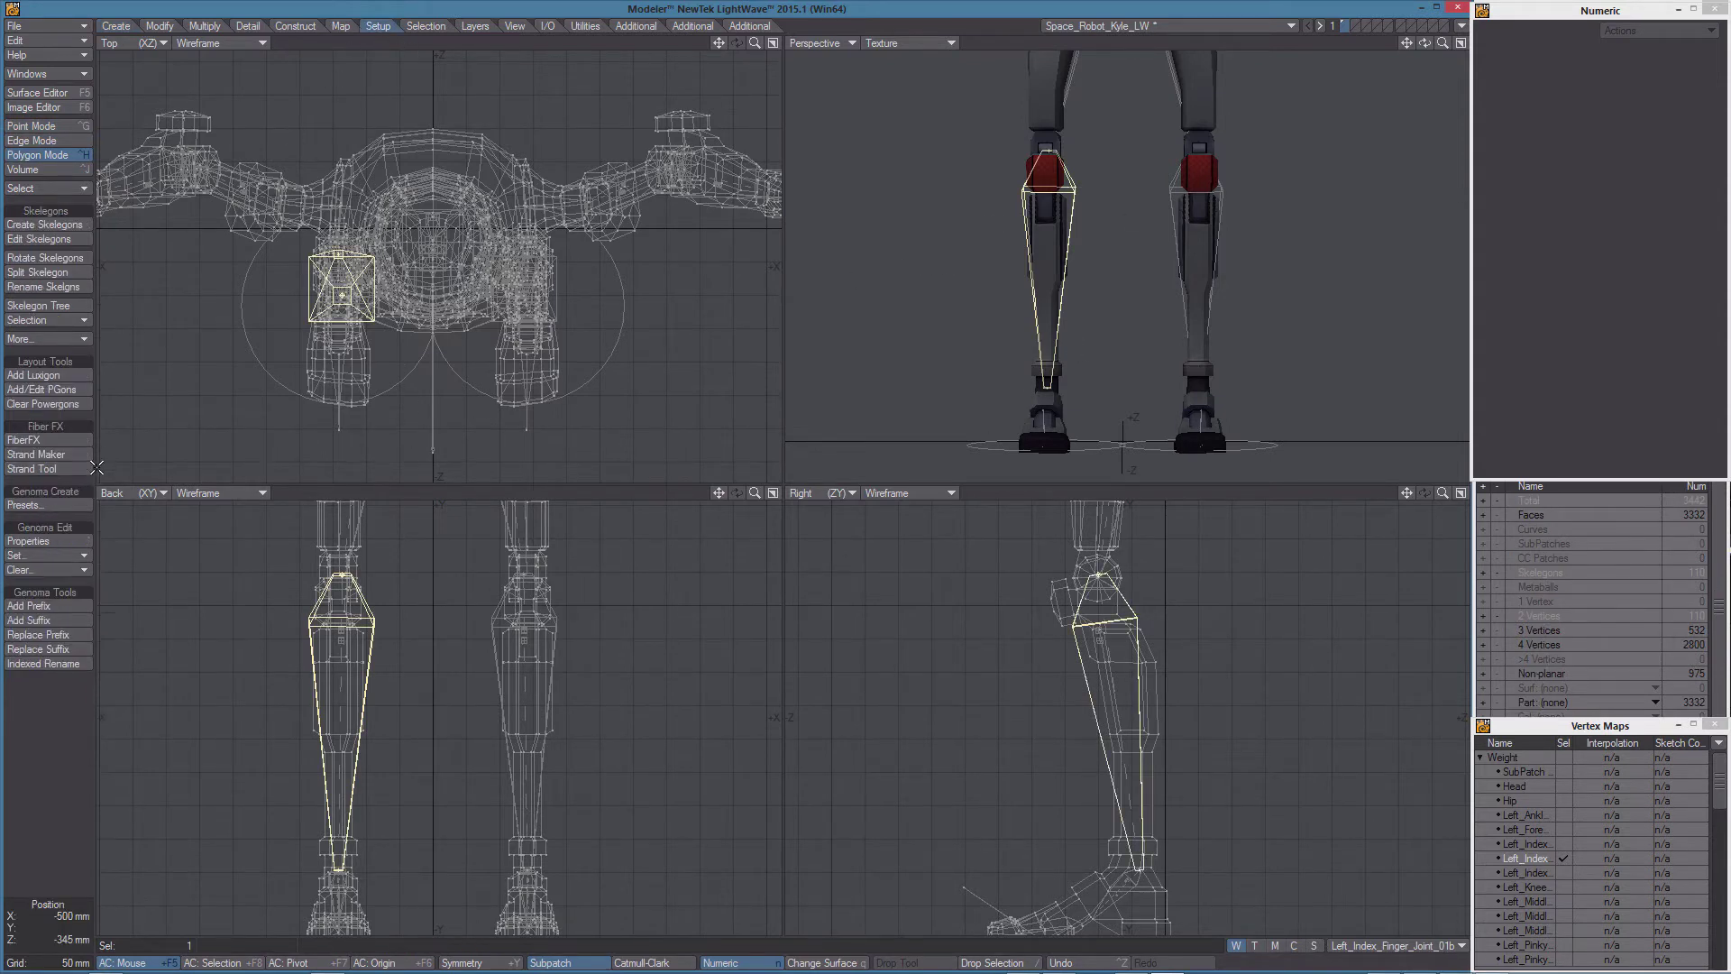
pyautogui.click(58, 554)
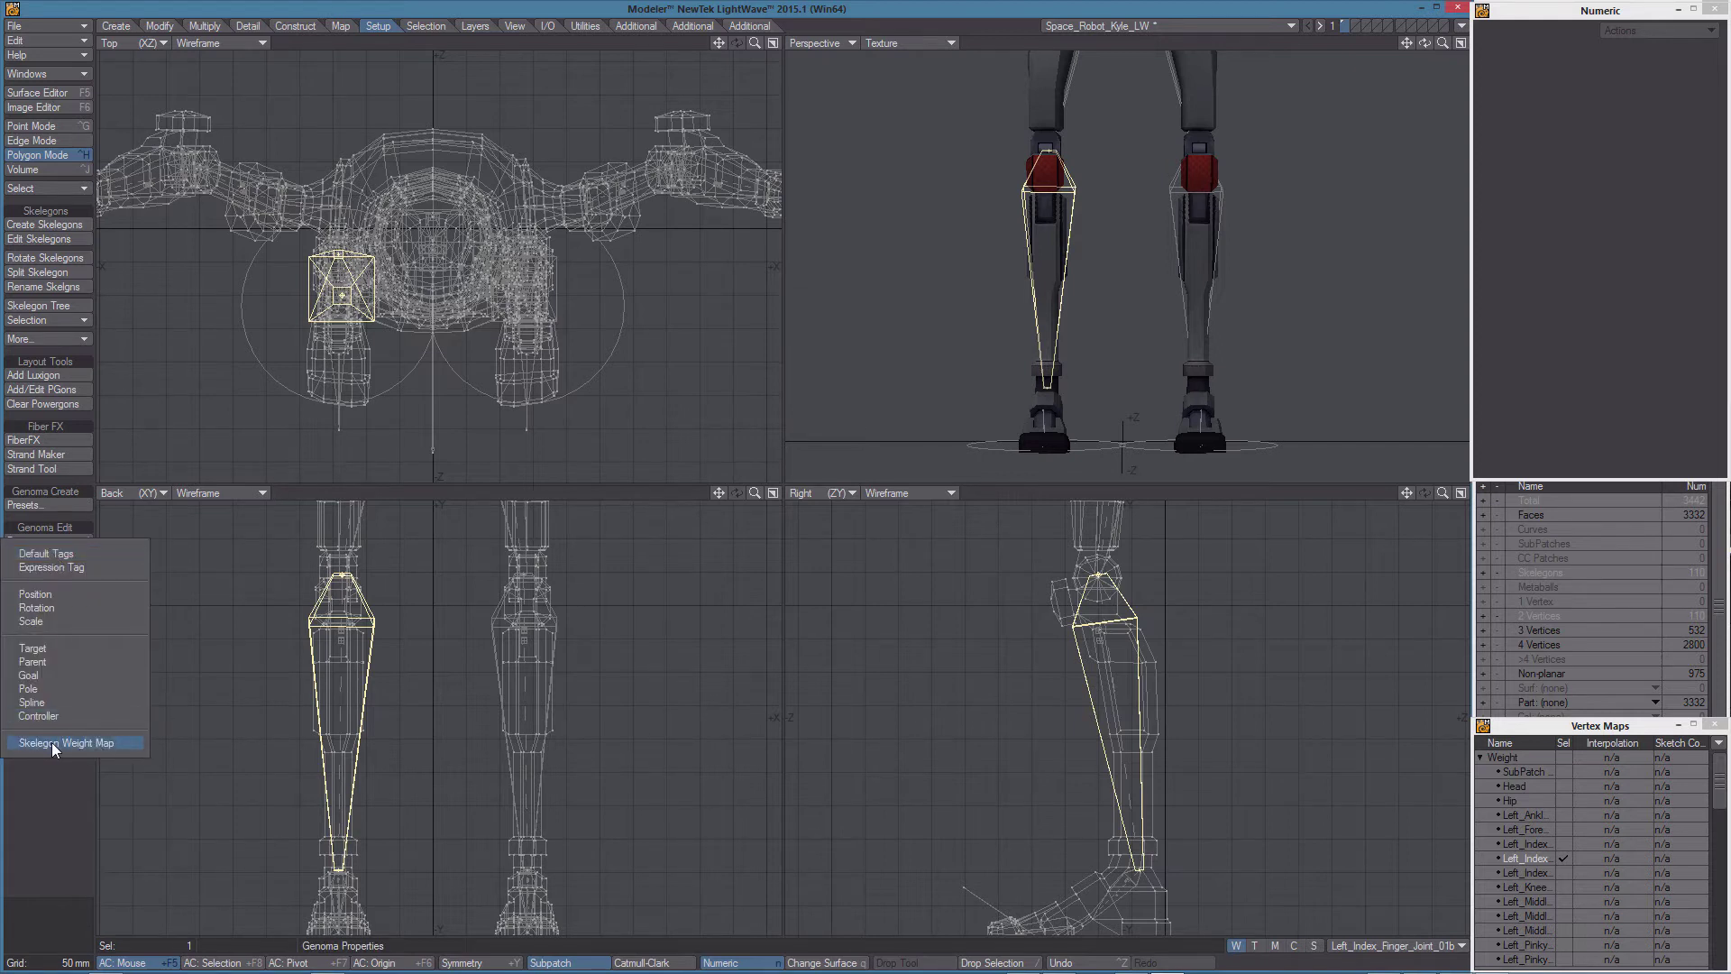
pyautogui.click(76, 743)
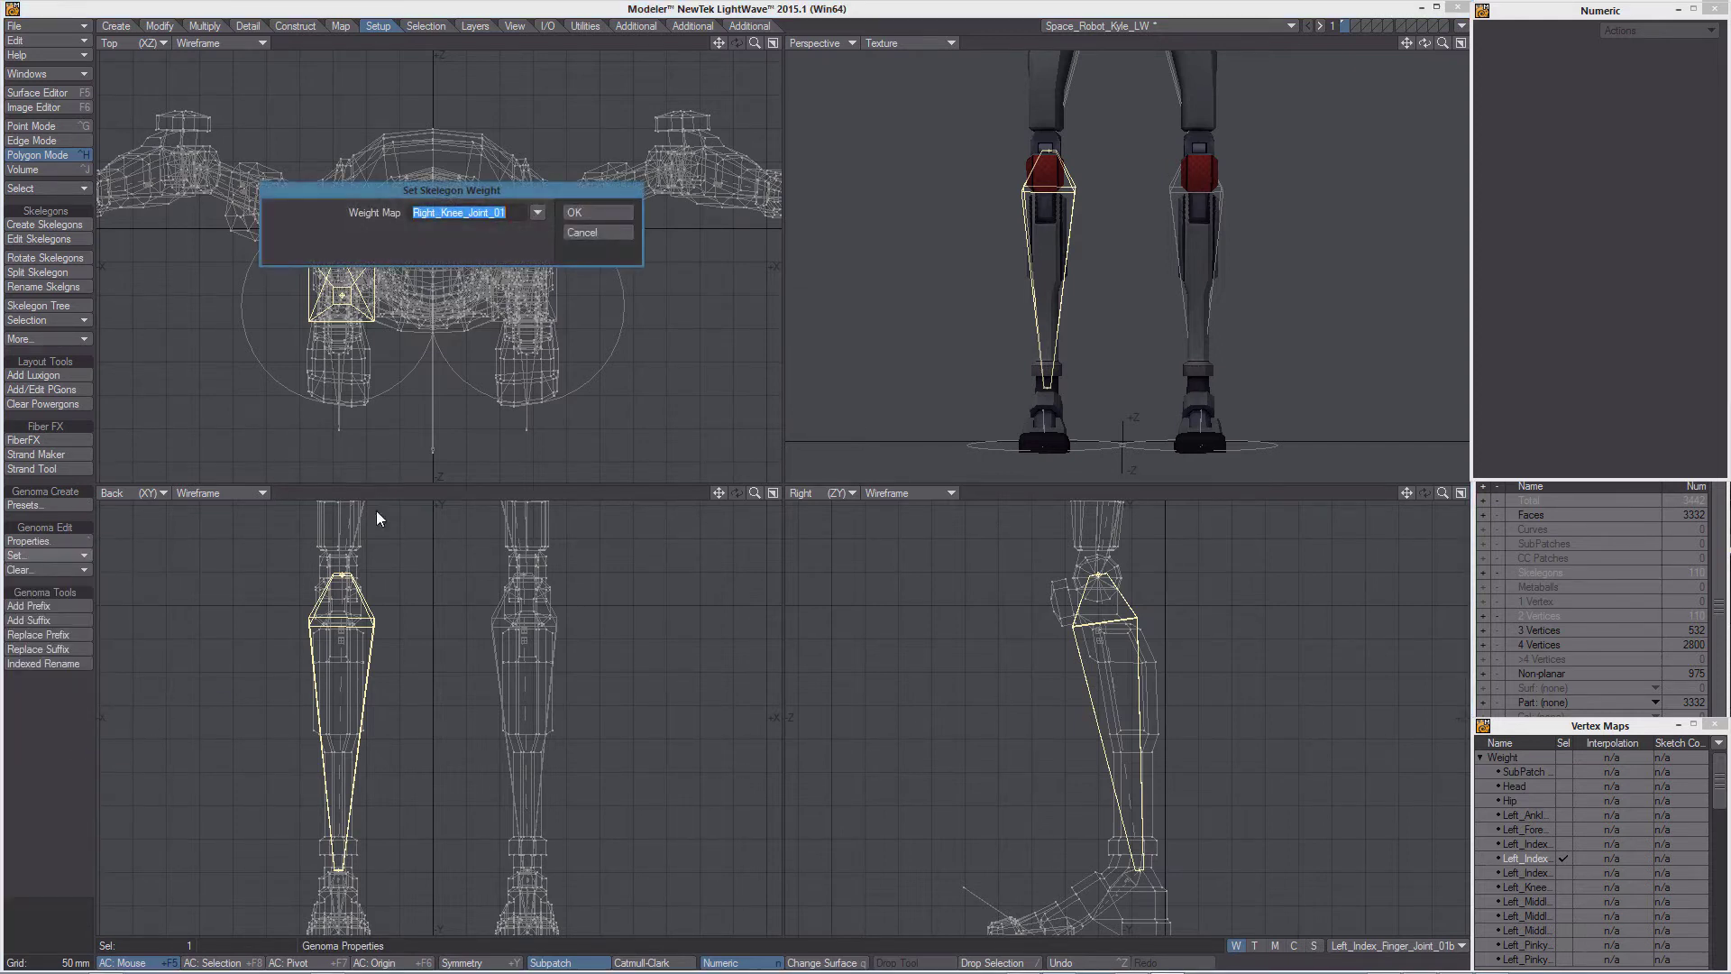
pyautogui.moveTo(464, 194); pyautogui.dragTo(557, 269)
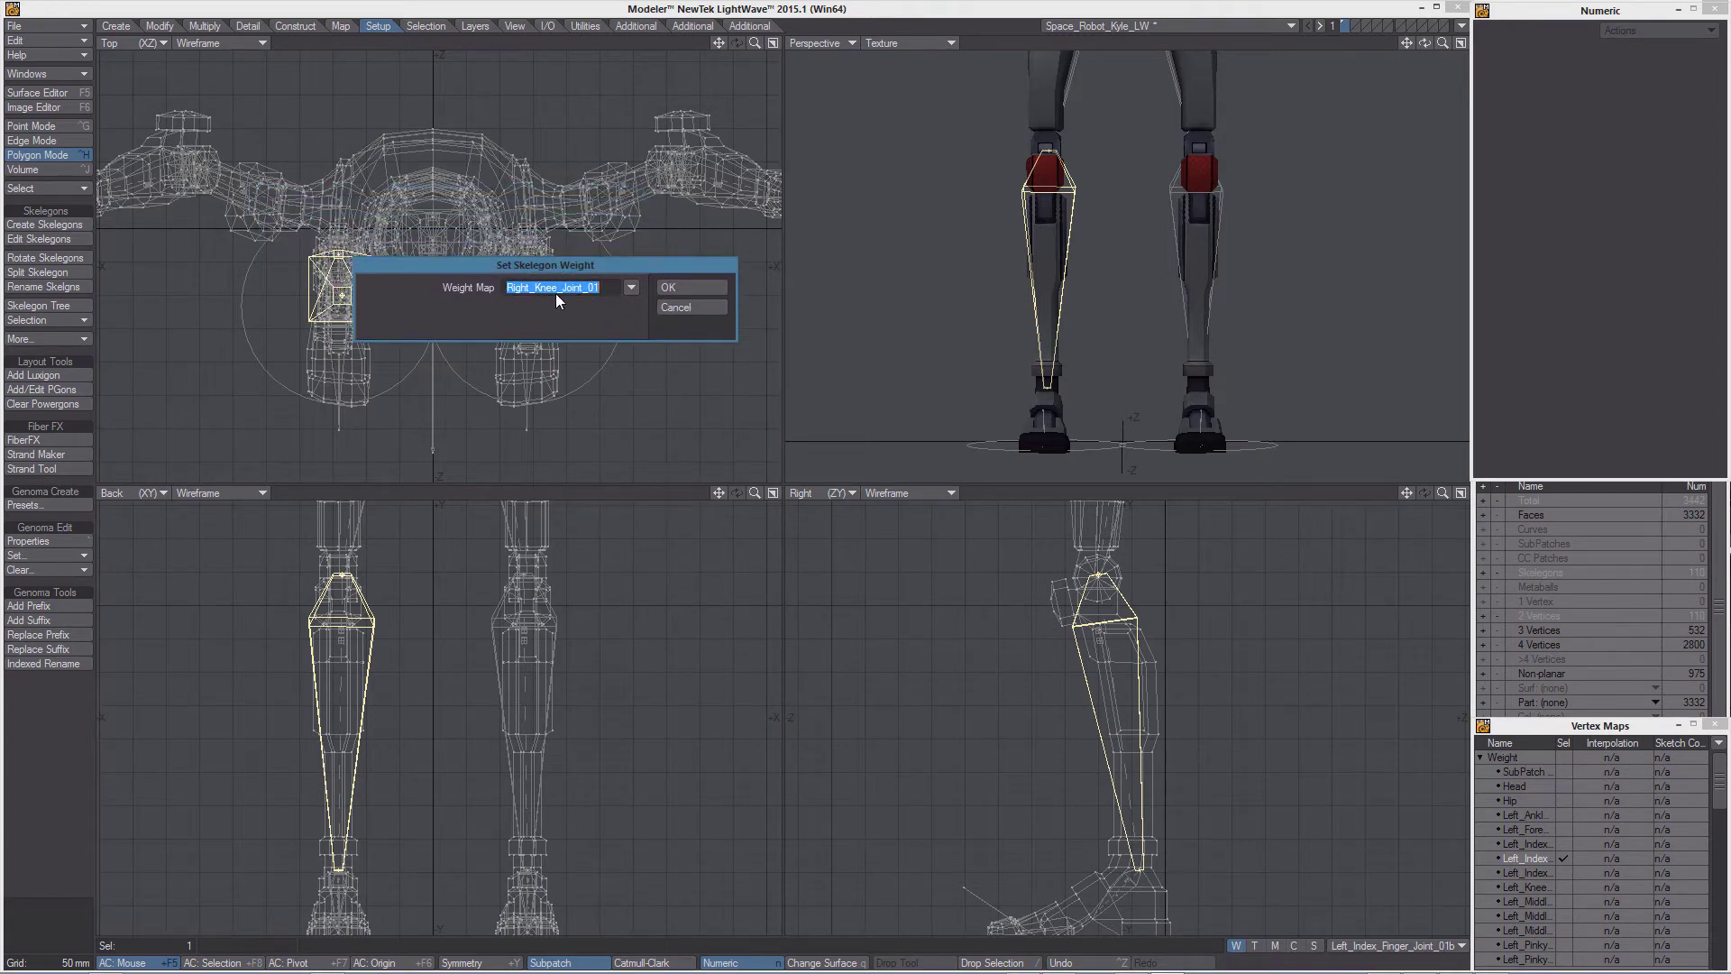
pyautogui.click(631, 287)
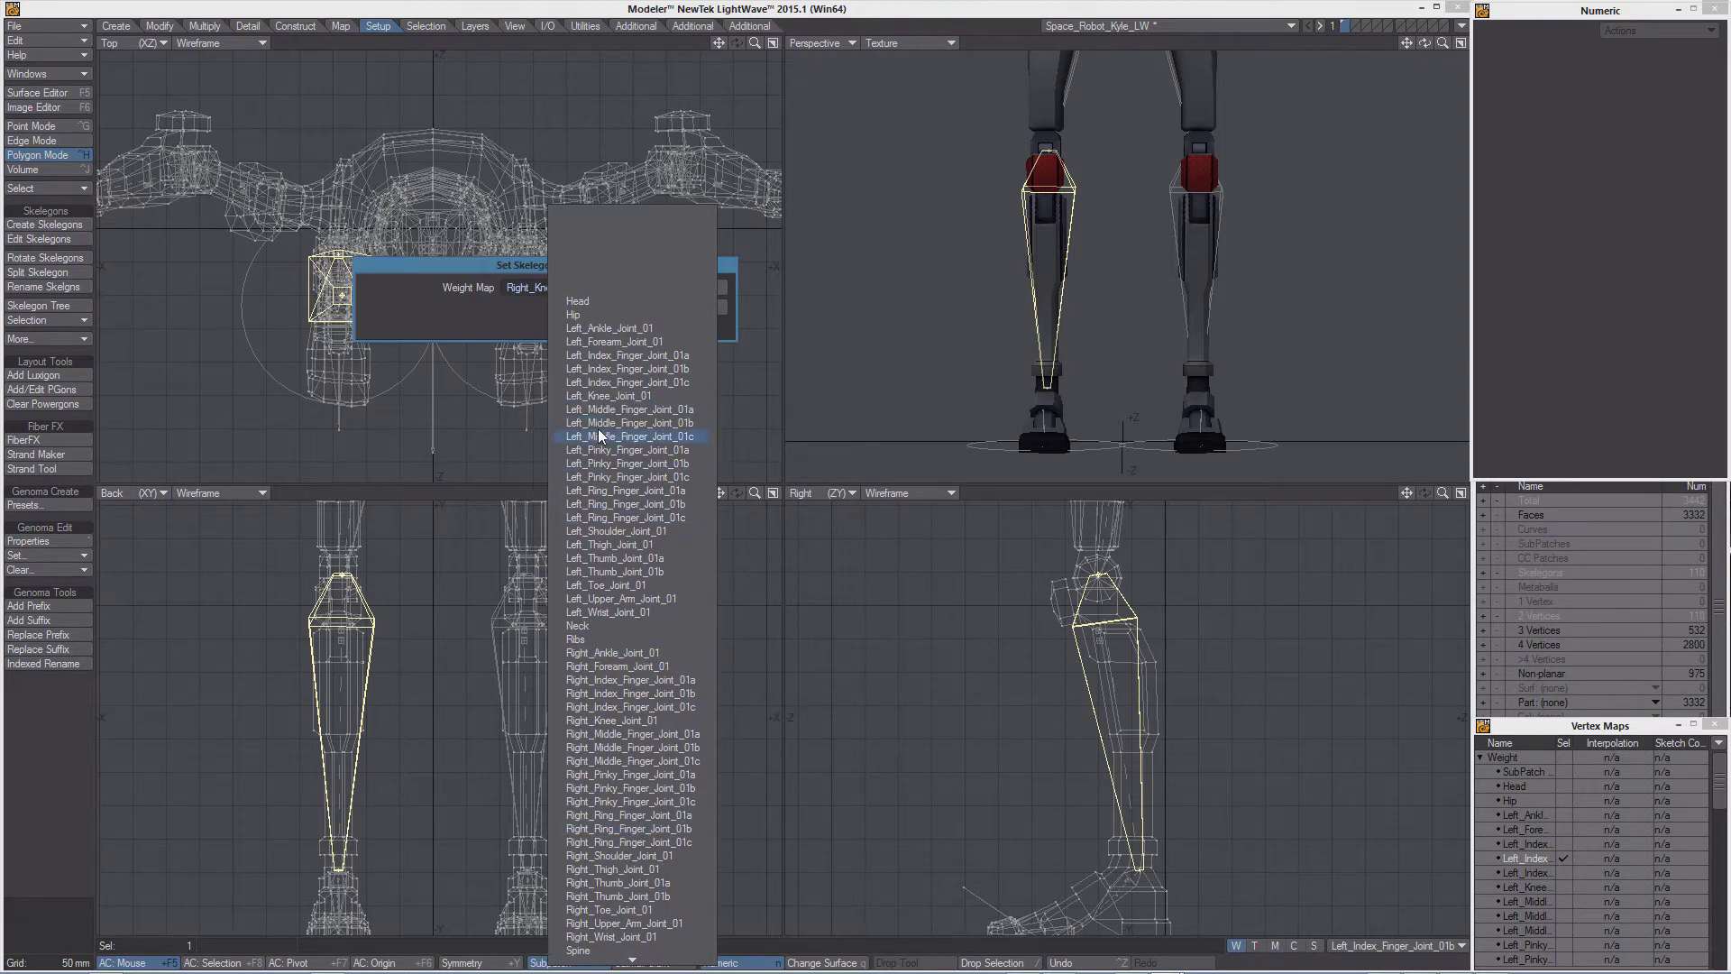
pyautogui.click(499, 310)
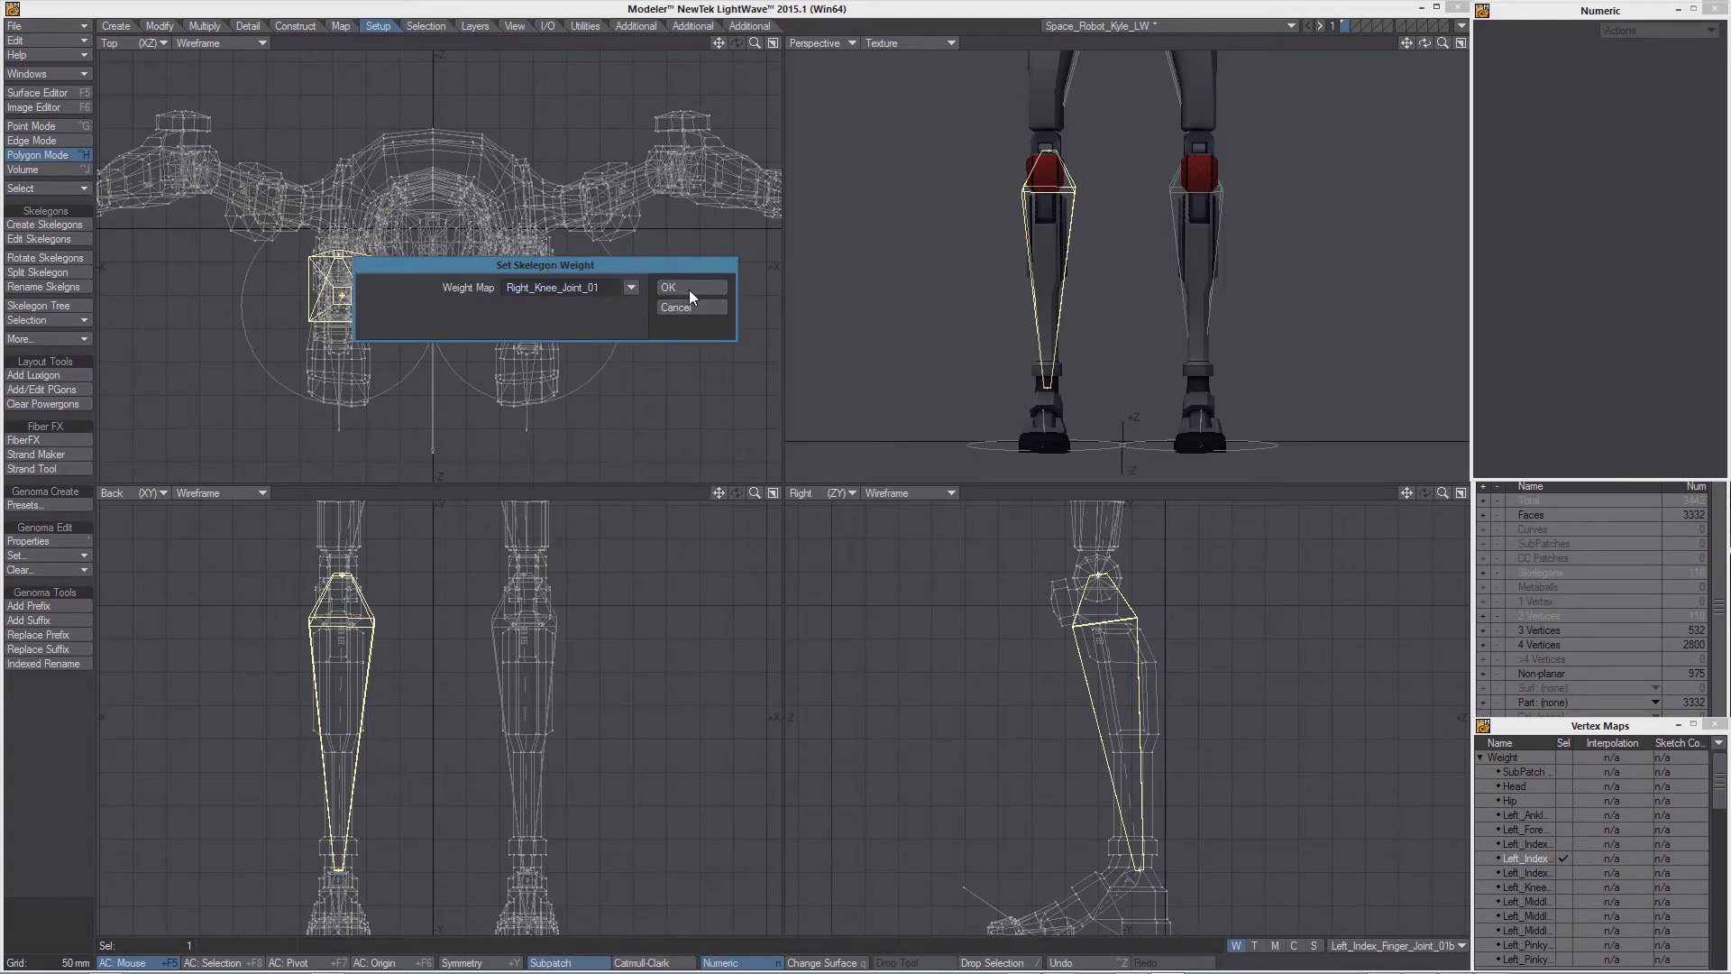
pyautogui.click(684, 307)
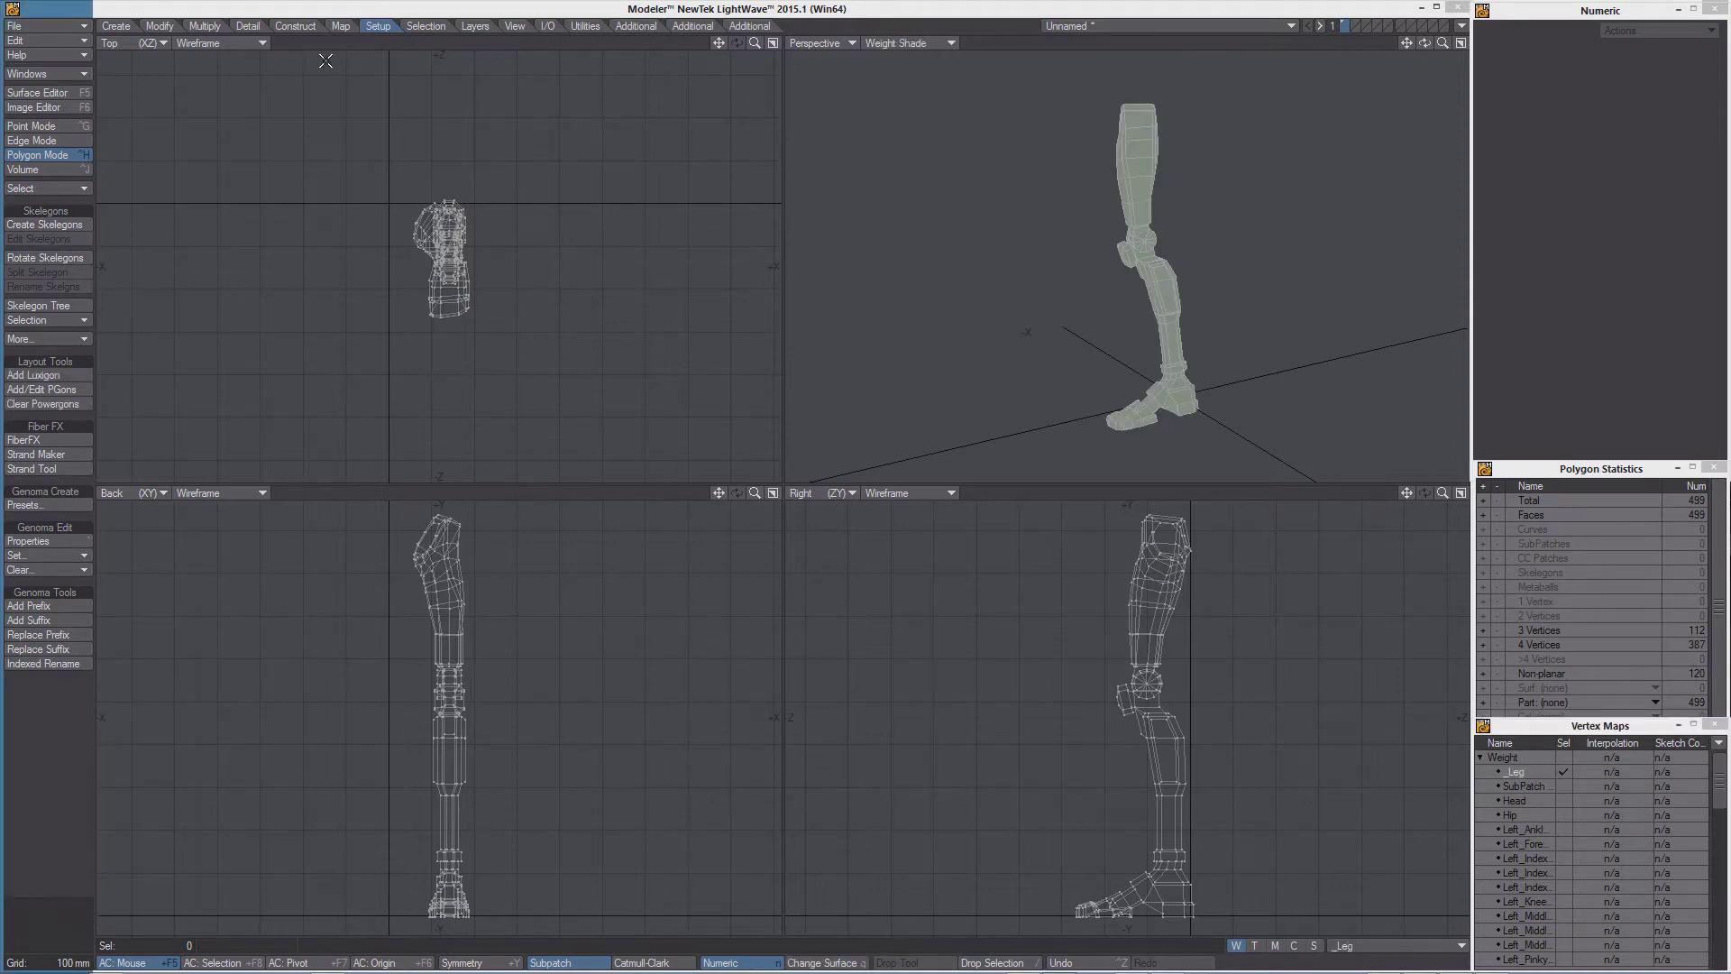
# Create a new weight map named _Leg with an initial value of 100% on the leg mesh.
pyautogui.click(341, 26)
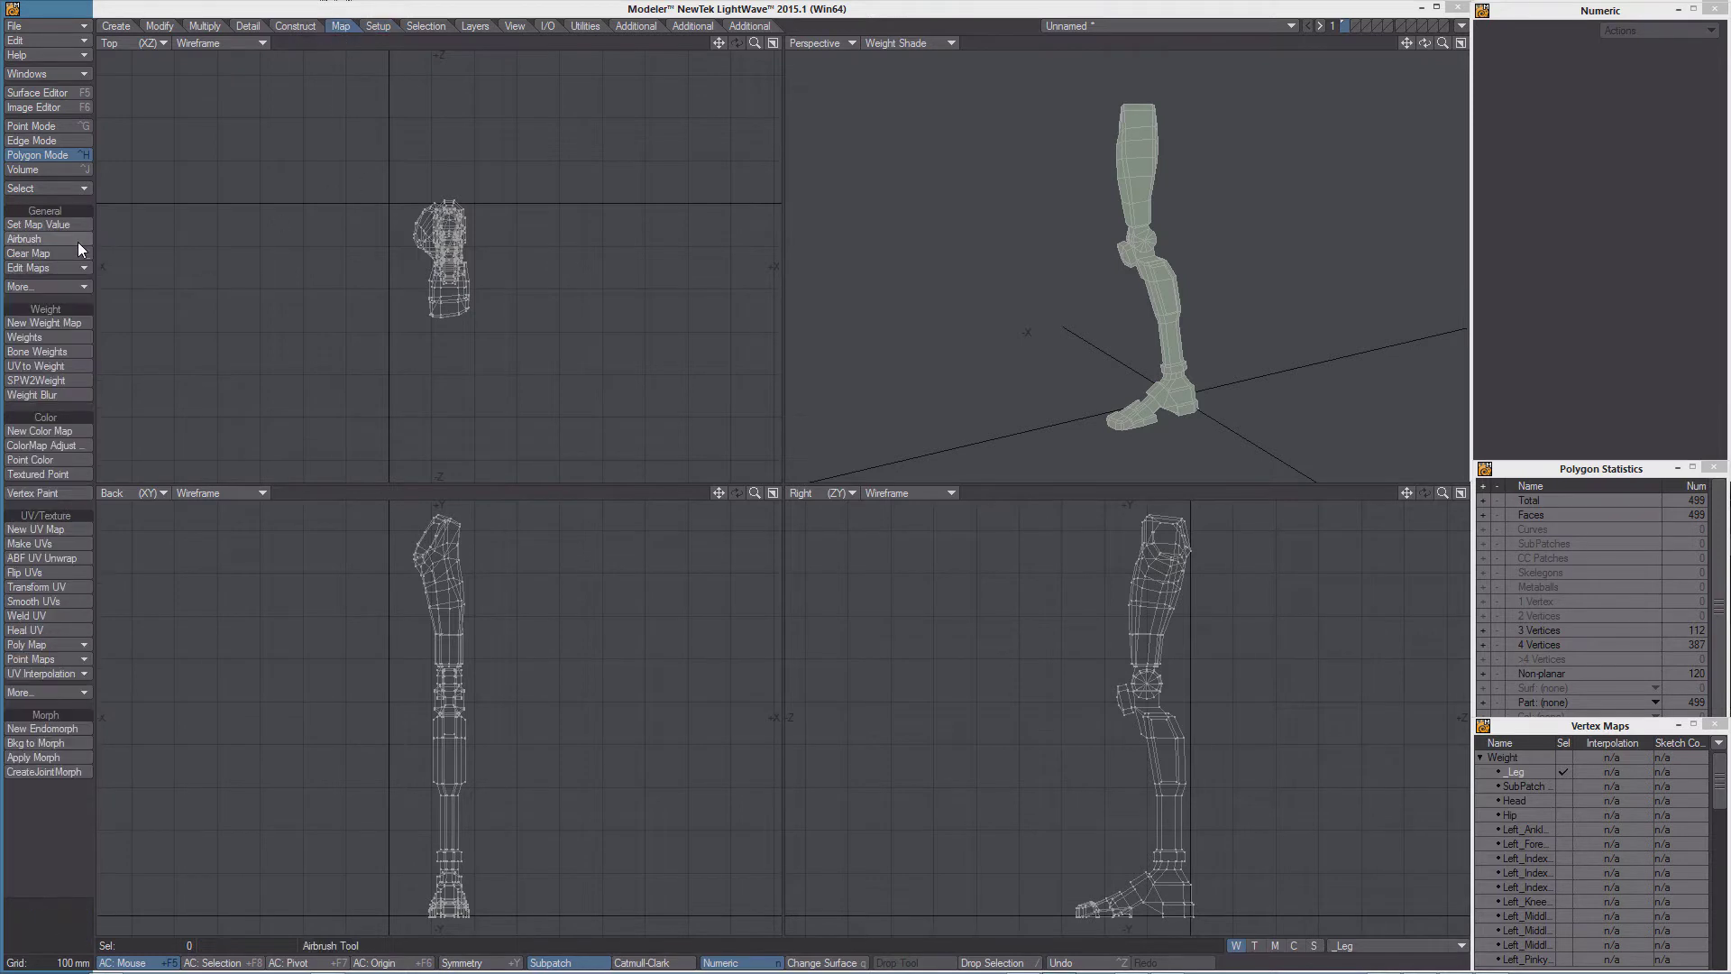
pyautogui.click(56, 323)
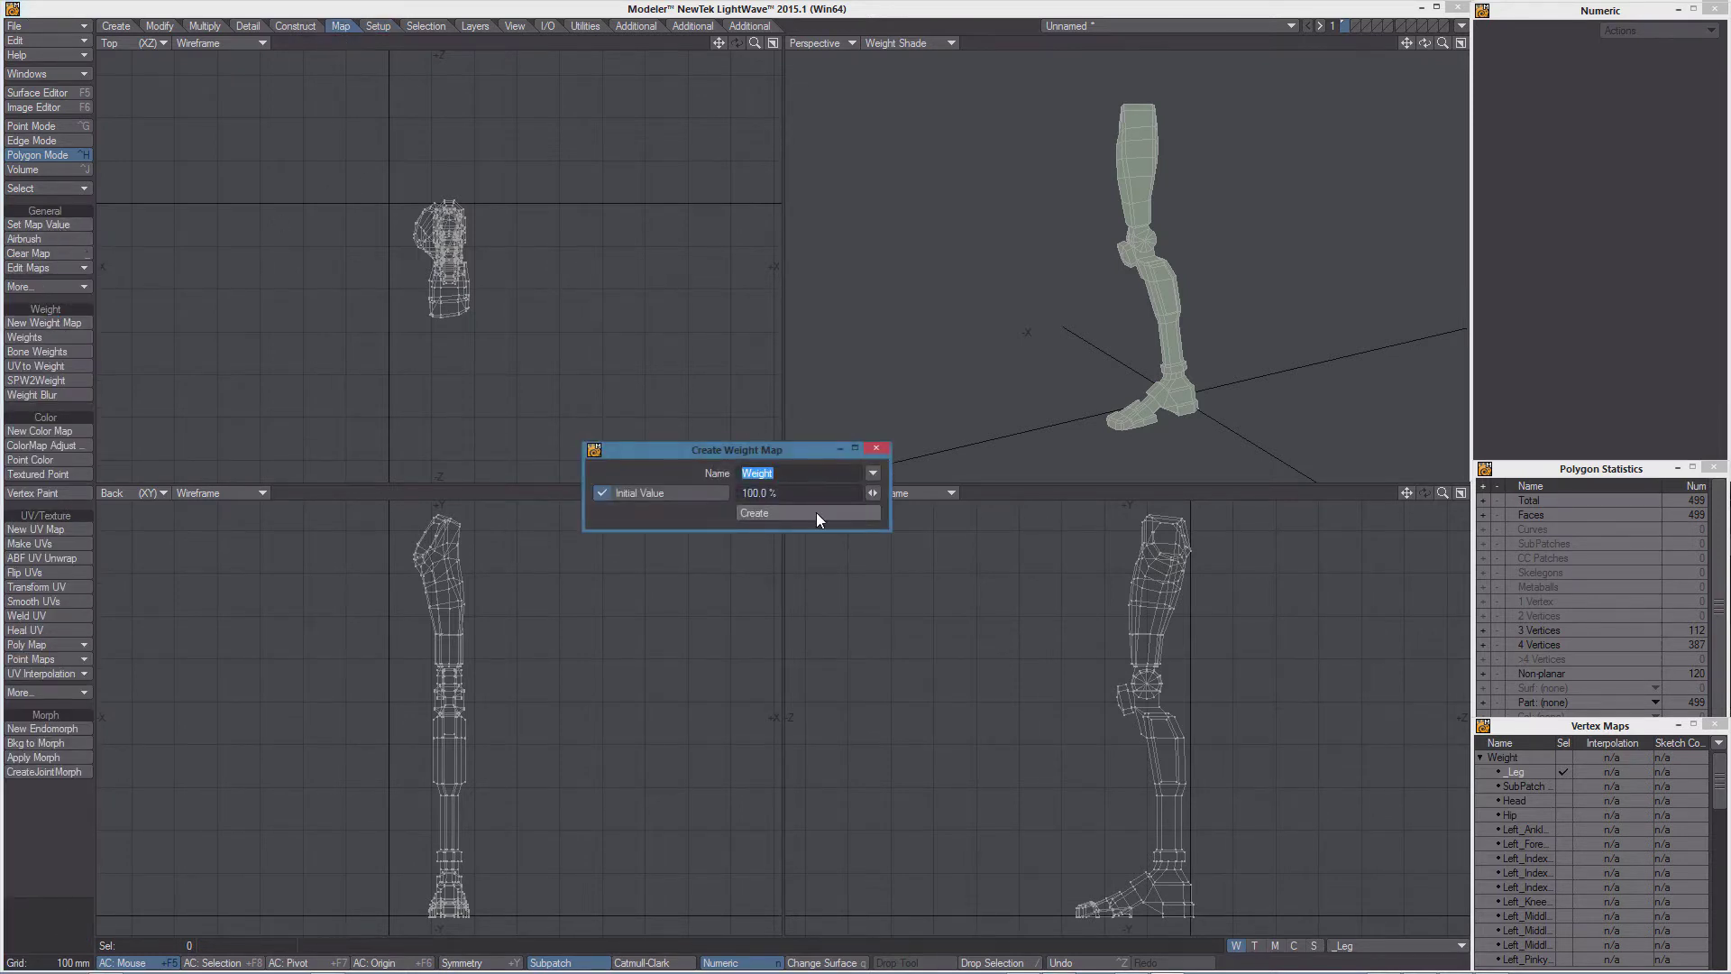
pyautogui.write('_Leg')
pyautogui.click(833, 515)
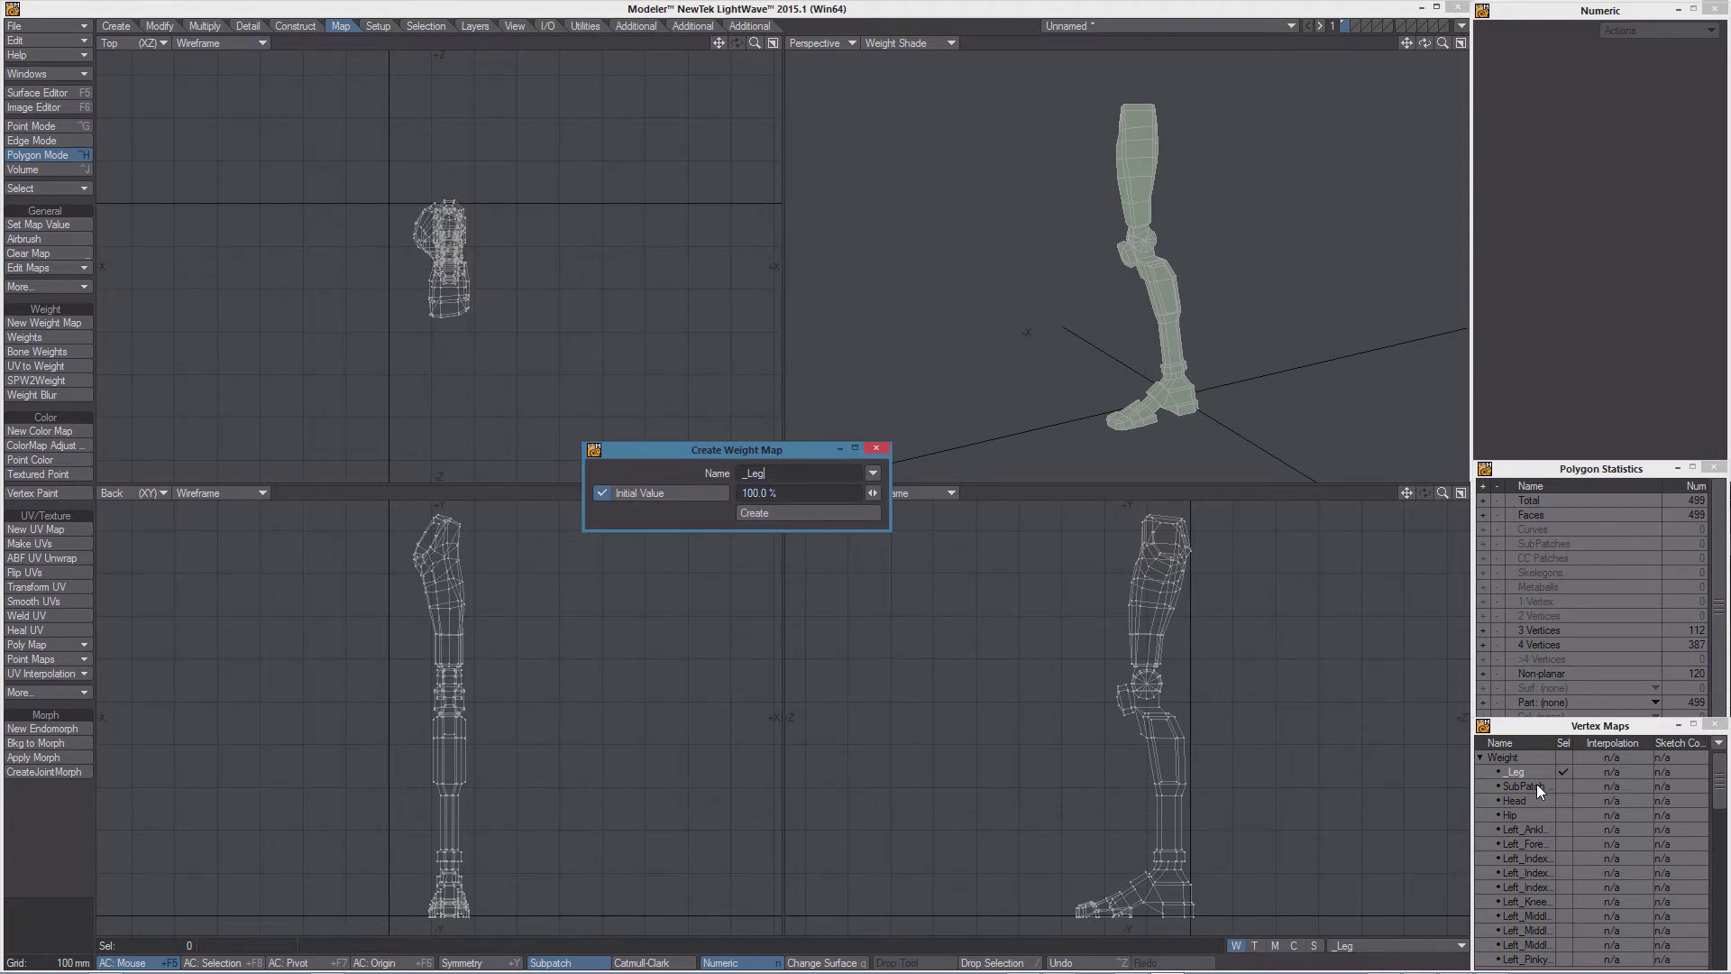
pyautogui.click(838, 515)
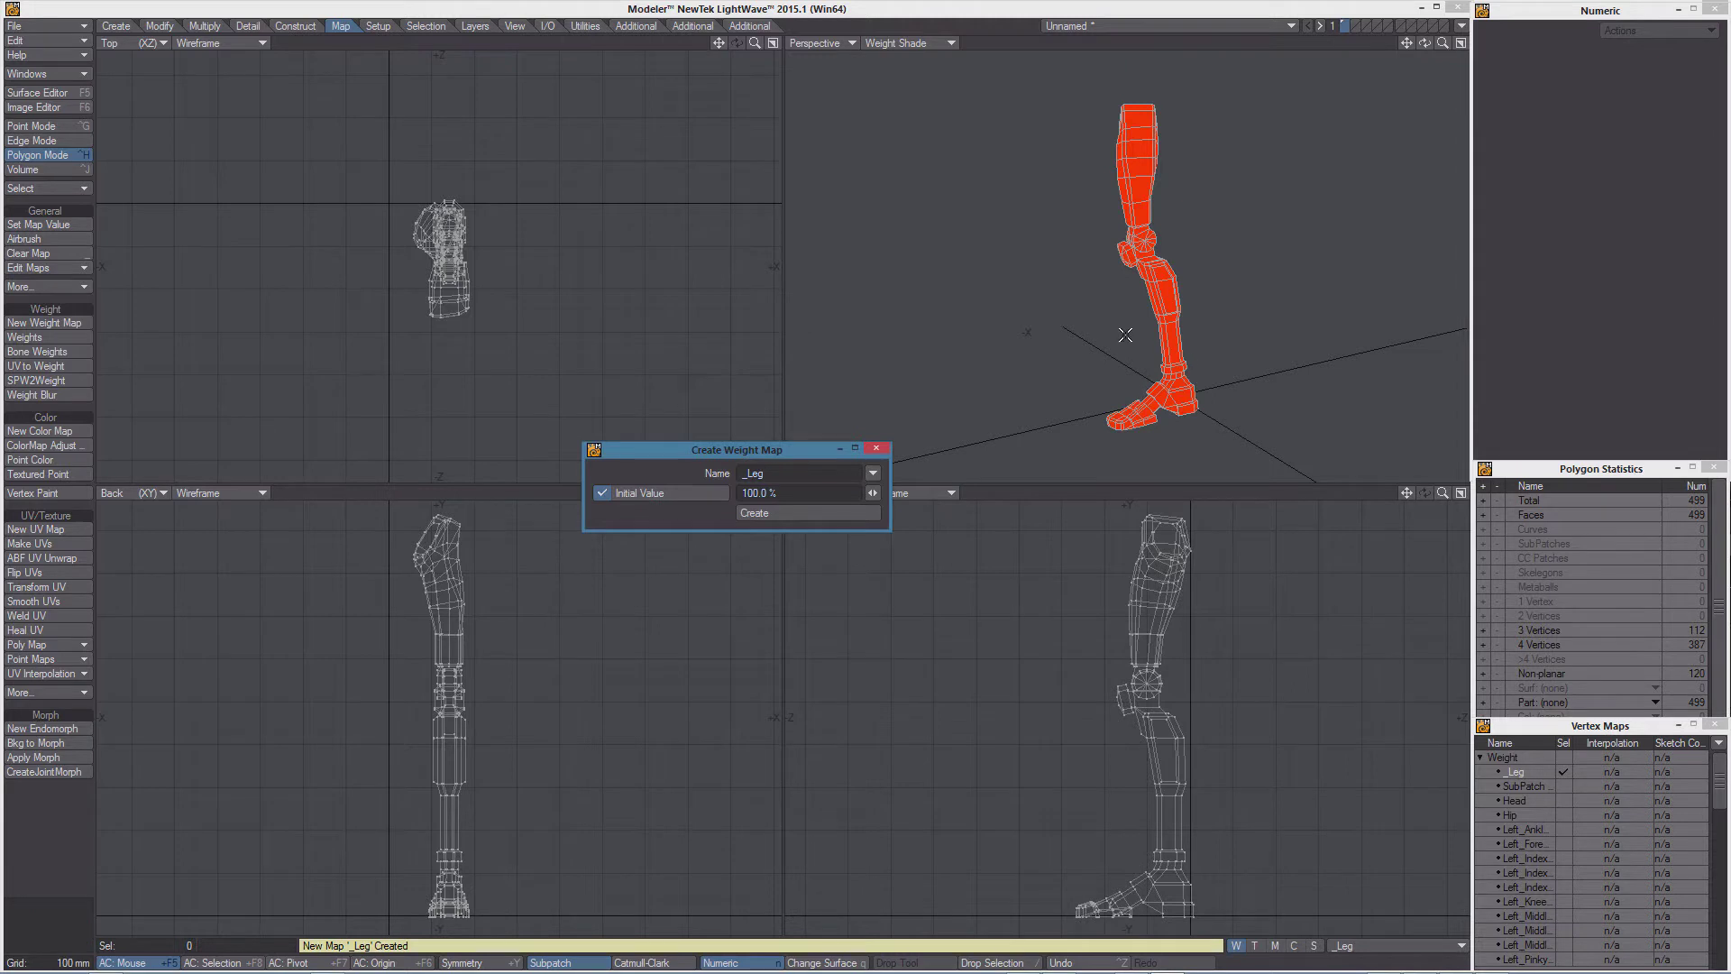
pyautogui.keyDown('alt'); pyautogui.moveTo(1157, 291); pyautogui.dragTo(1169, 290); pyautogui.keyUp('alt')
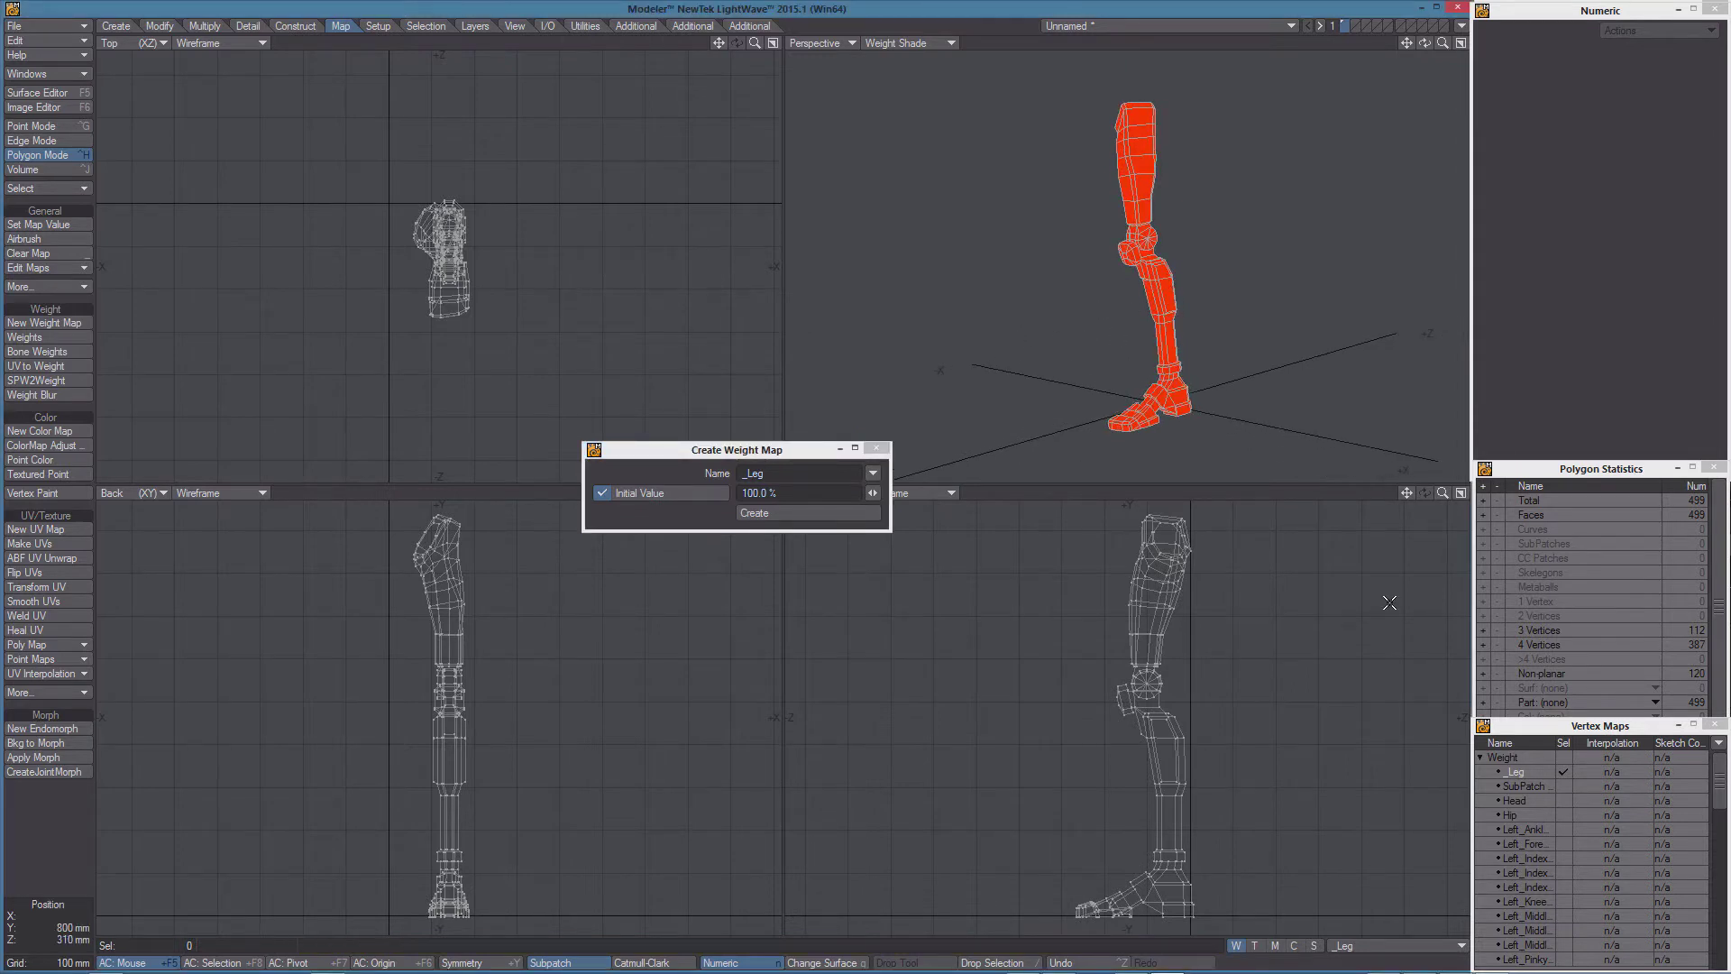
pyautogui.click(881, 445)
# In the empty second layer, with the leg as background reference, draw a skelegon chain from hip through knee and ankle to toe.
pyautogui.click(1355, 25)
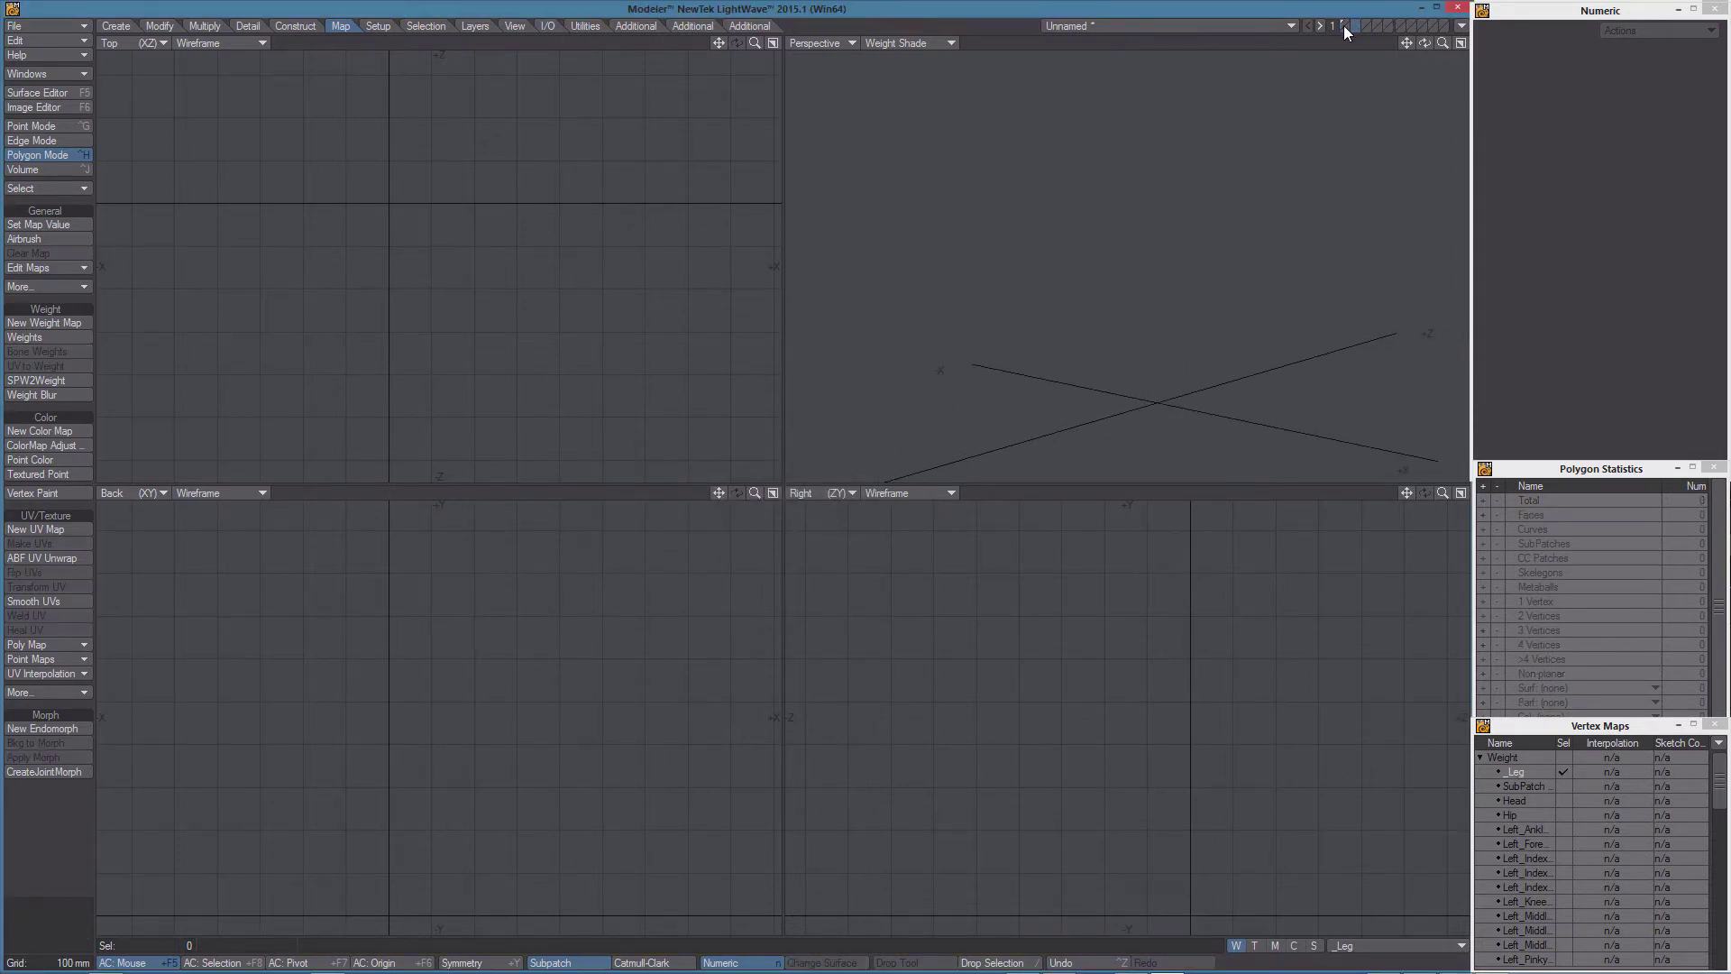
pyautogui.click(1343, 28)
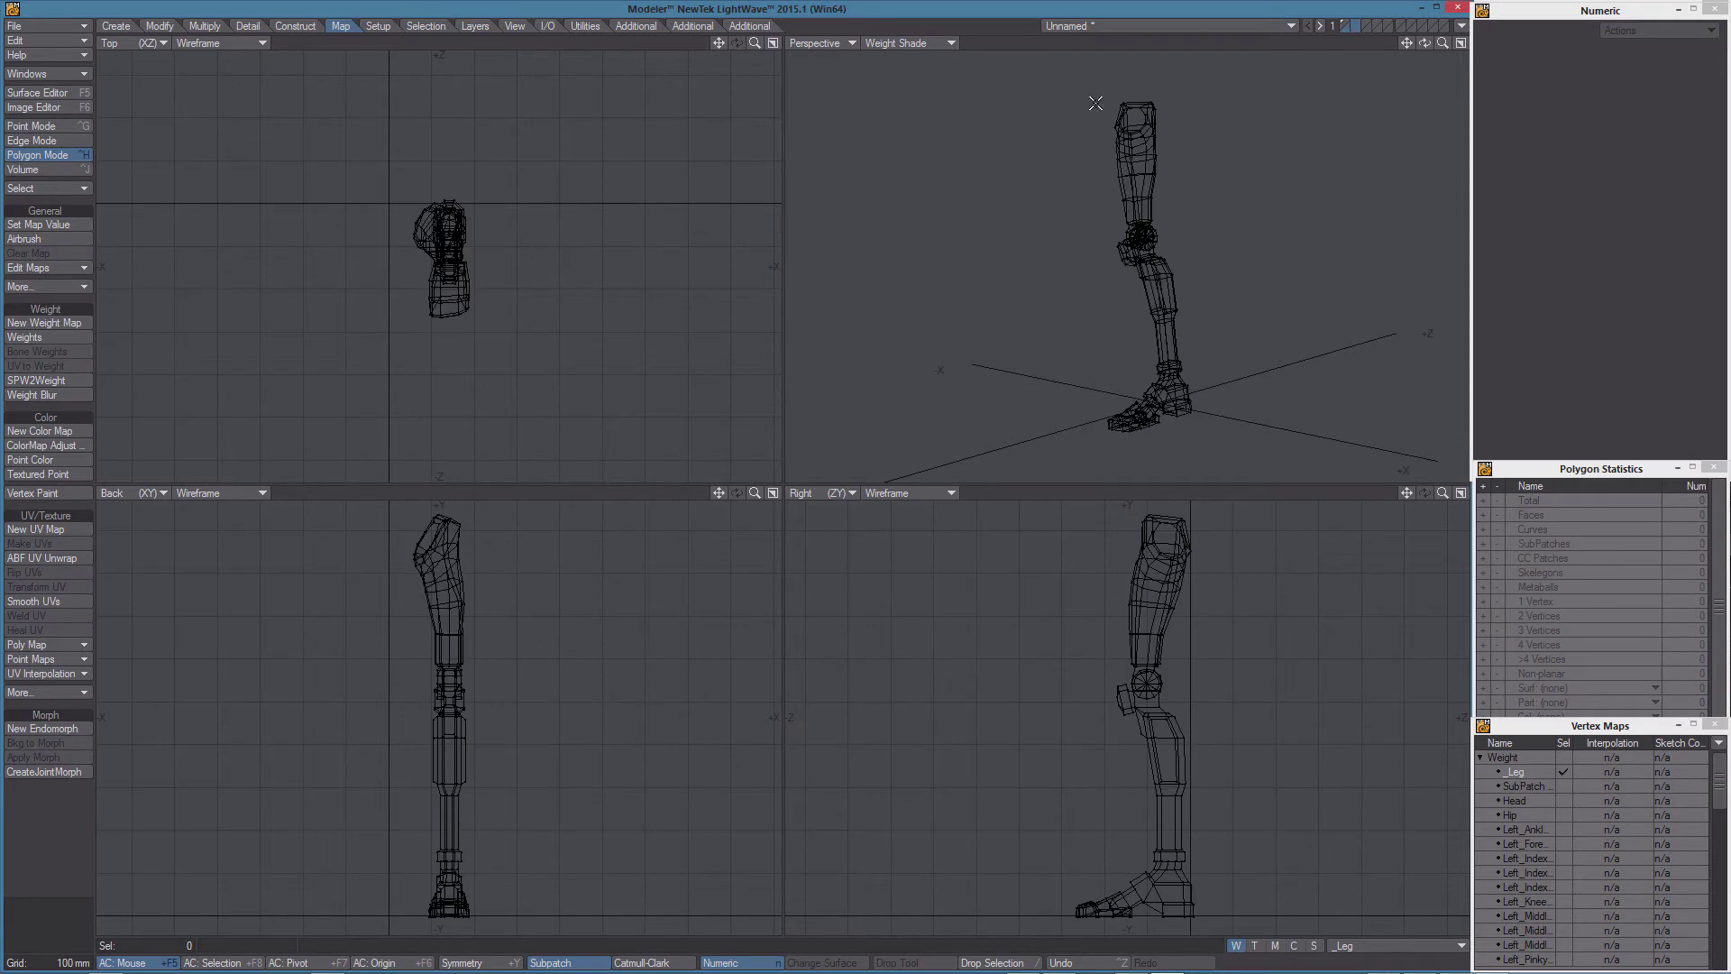
pyautogui.click(378, 25)
pyautogui.click(56, 227)
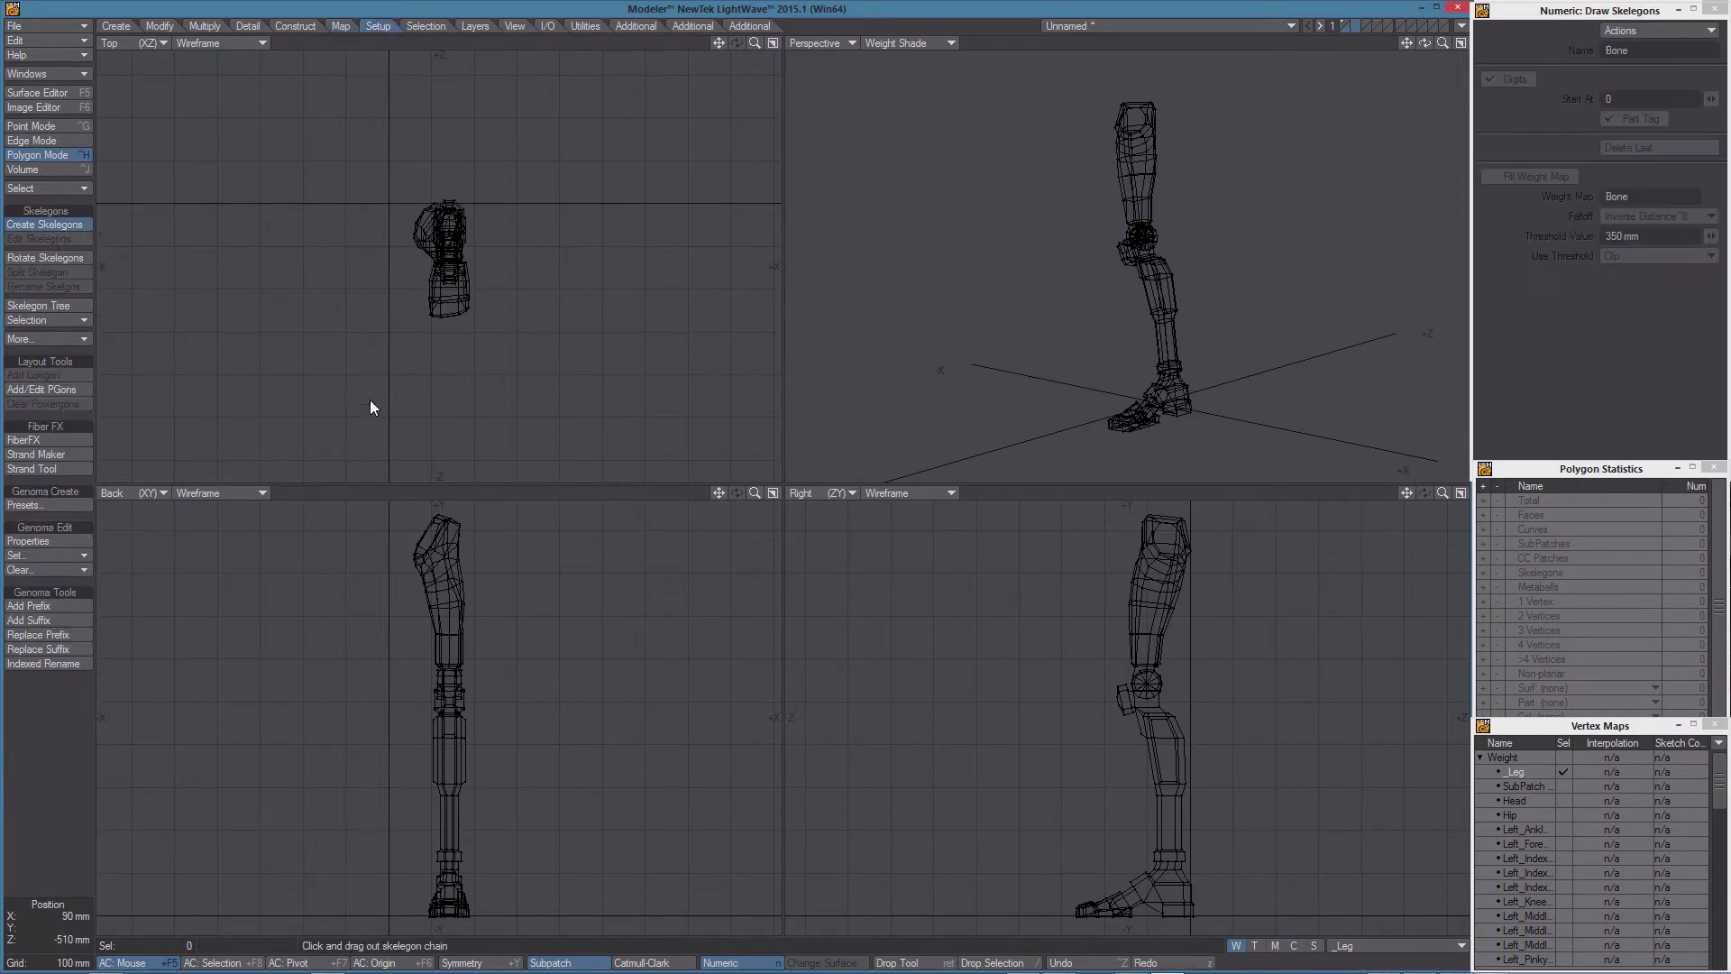
pyautogui.click(1171, 524)
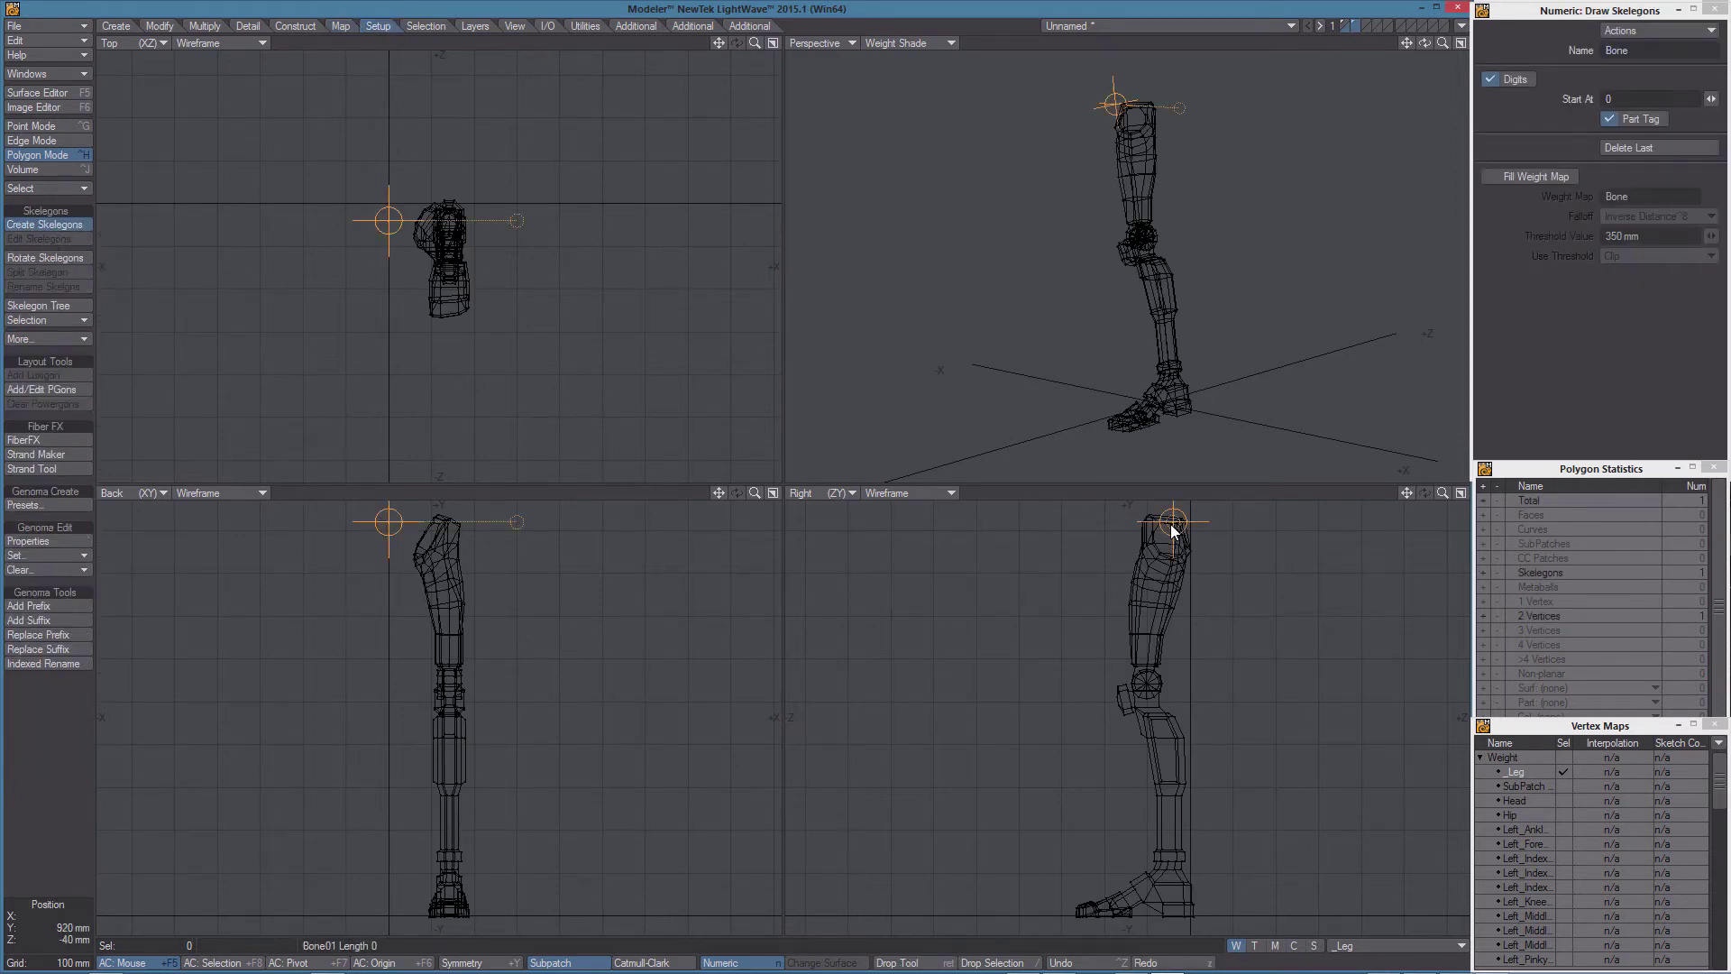
pyautogui.click(1147, 676)
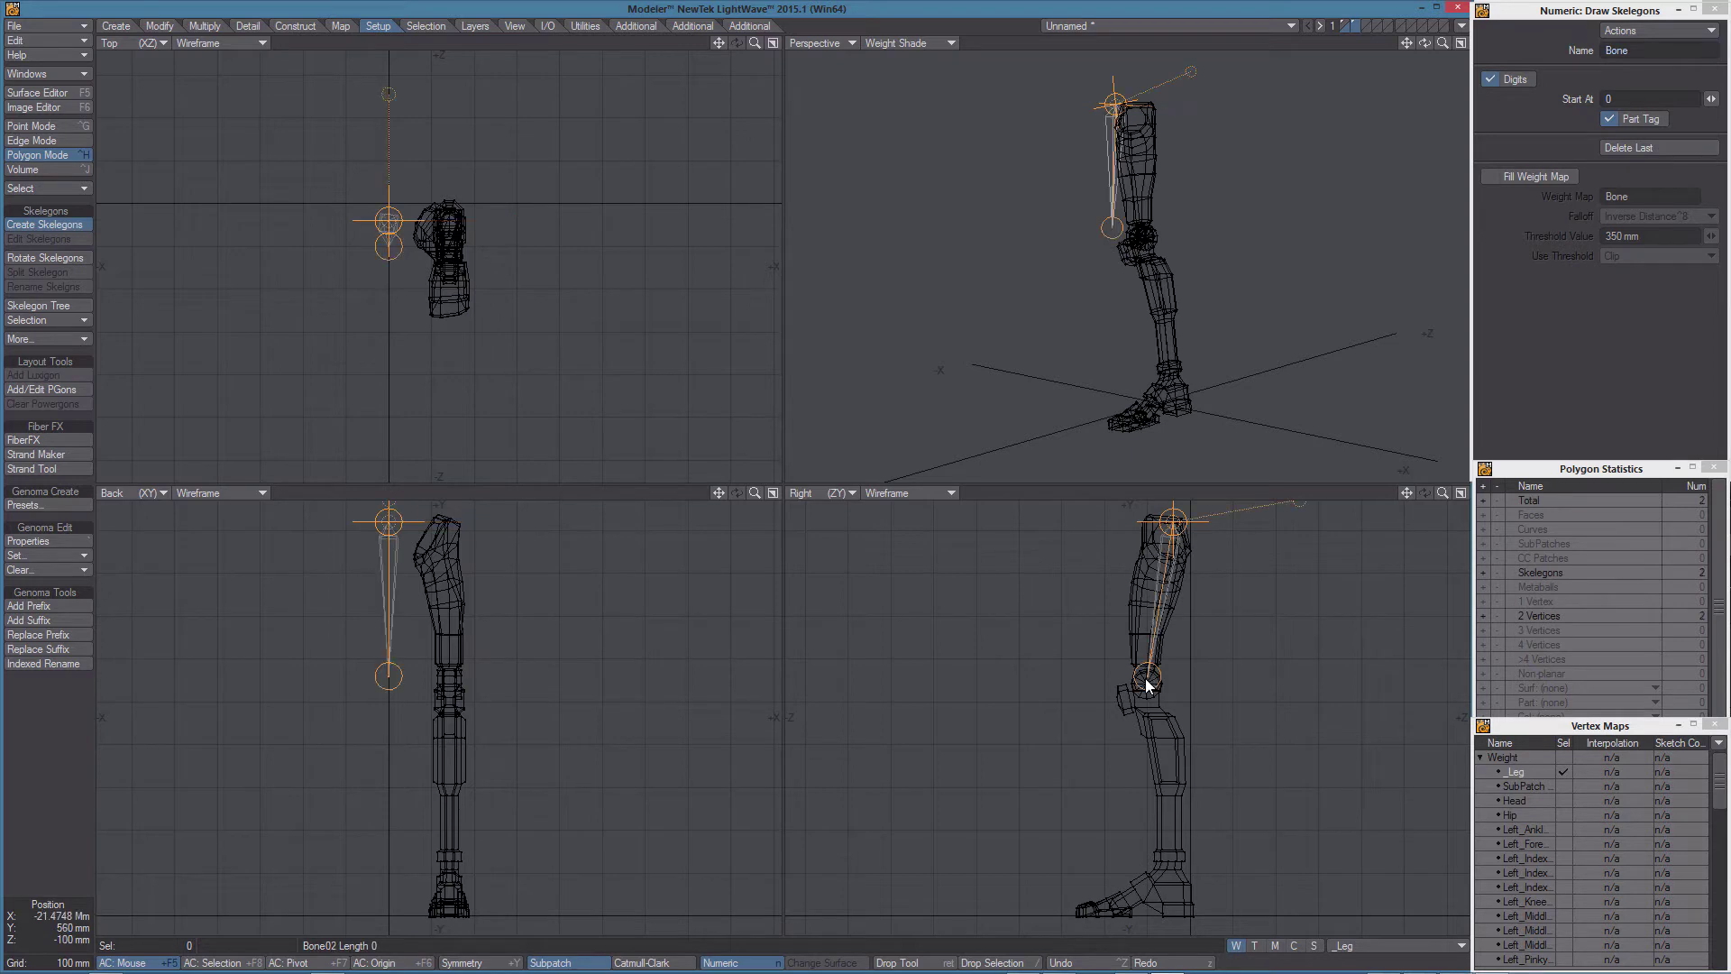
pyautogui.click(1172, 862)
pyautogui.click(1169, 897)
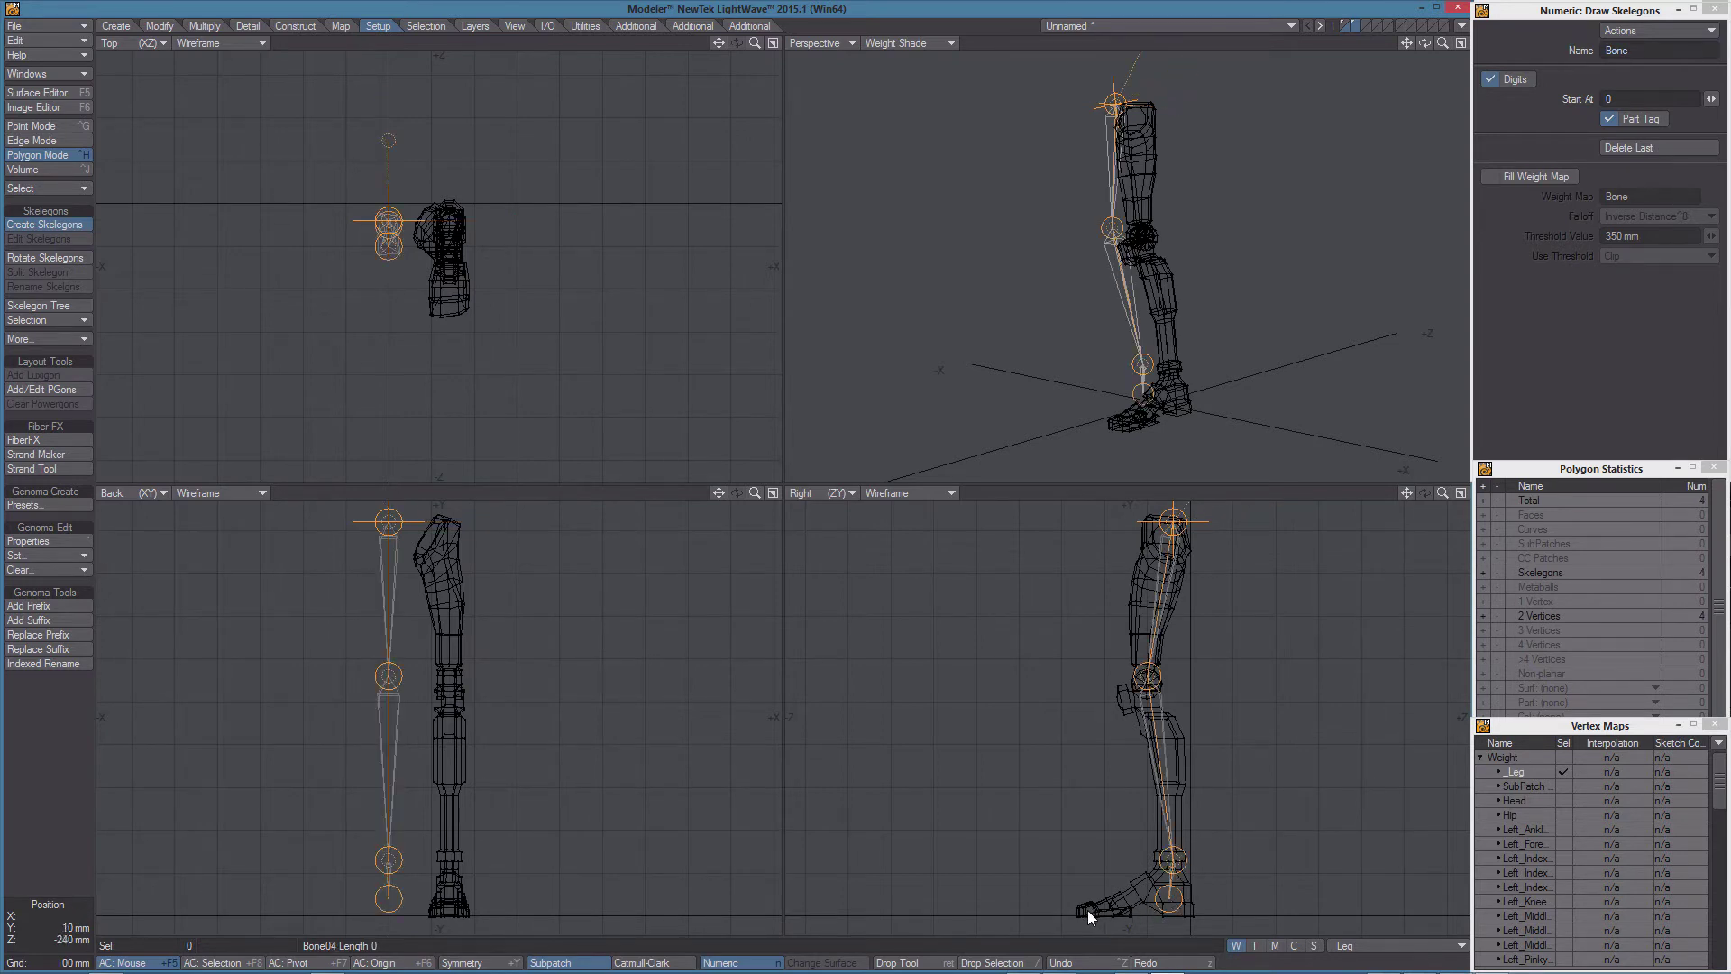
pyautogui.click(1088, 914)
# Move the skelegon chain 140 mm along X to line it up with the leg mesh.
pyautogui.press('space')
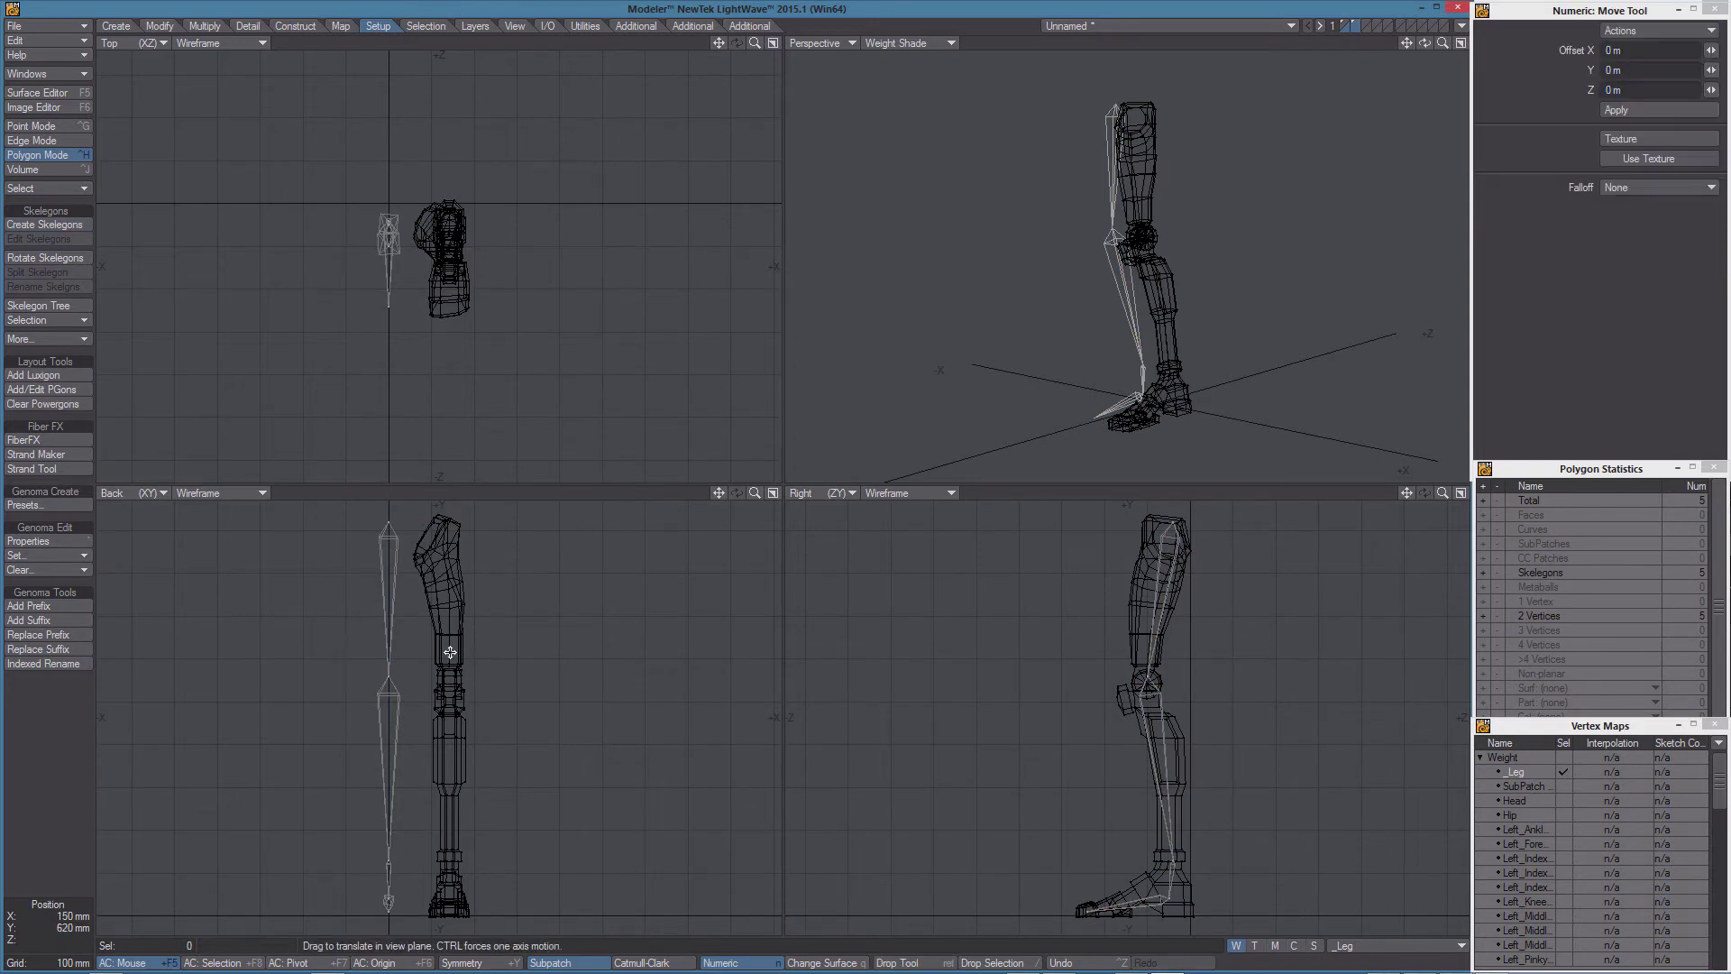
pyautogui.moveTo(450, 652); pyautogui.dragTo(510, 652)
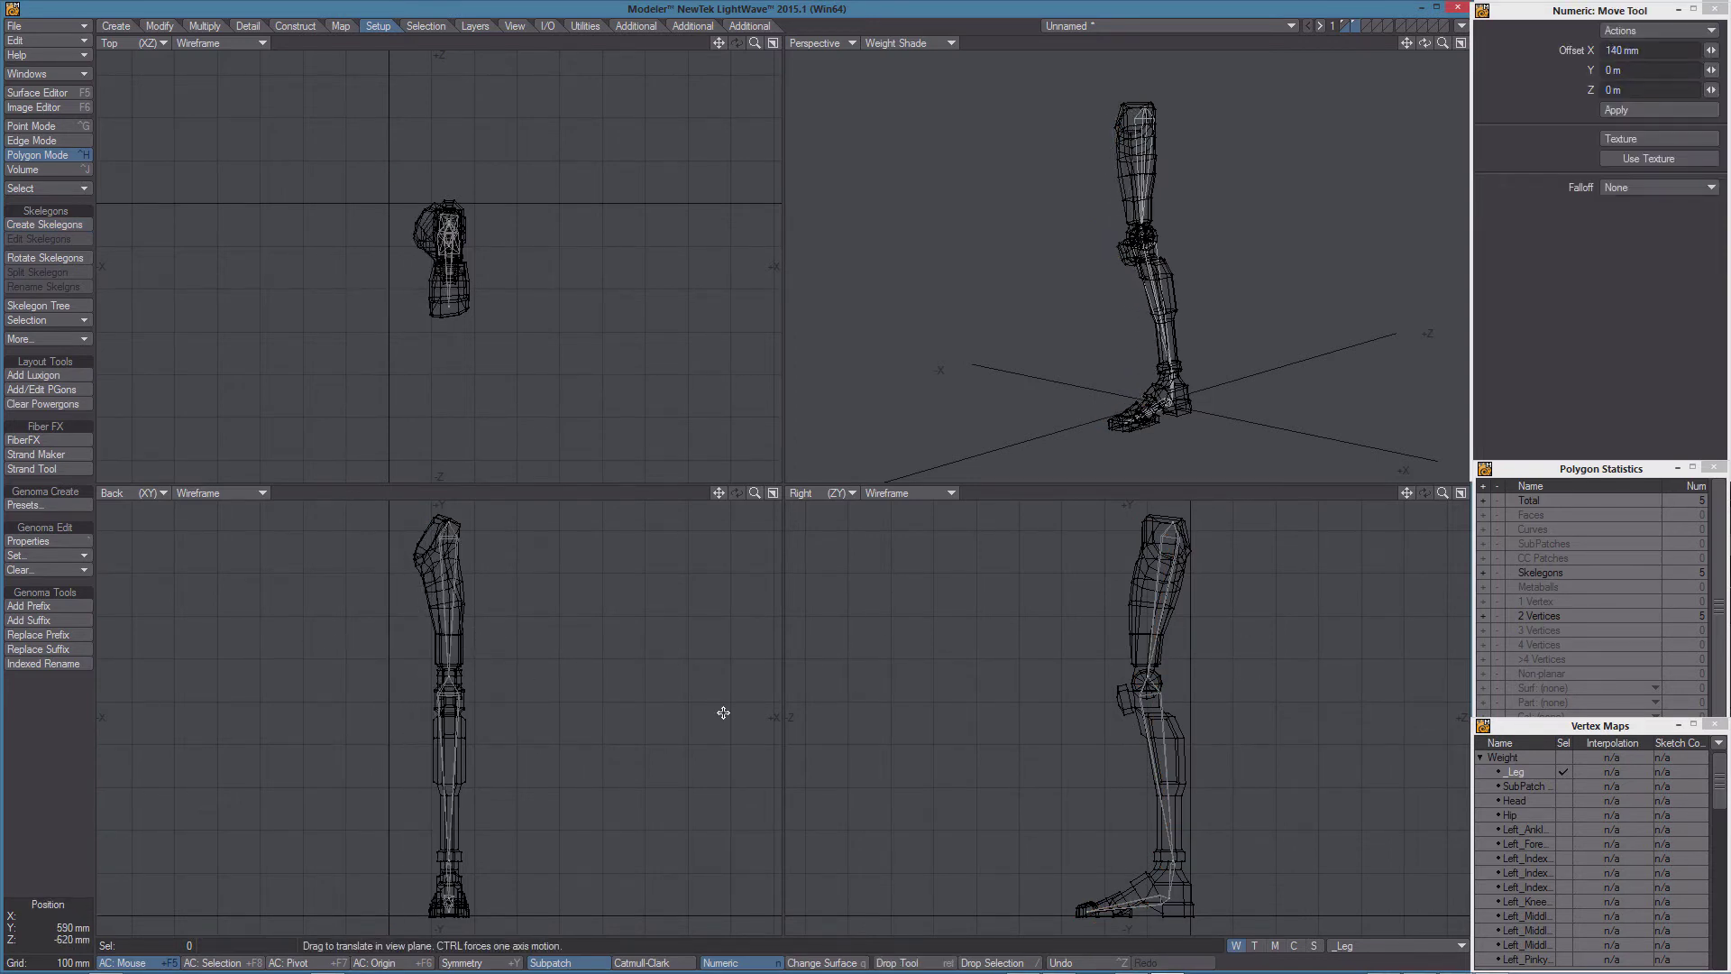
pyautogui.click(70, 800)
# Select all the leg skelegons and set their Skelegon Weight Map to _Leg.
pyautogui.moveTo(1230, 884)
pyautogui.mouseDown(button='right')
pyautogui.moveTo(855, 805)
pyautogui.moveTo(1345, 632)
pyautogui.mouseUp(button='right')
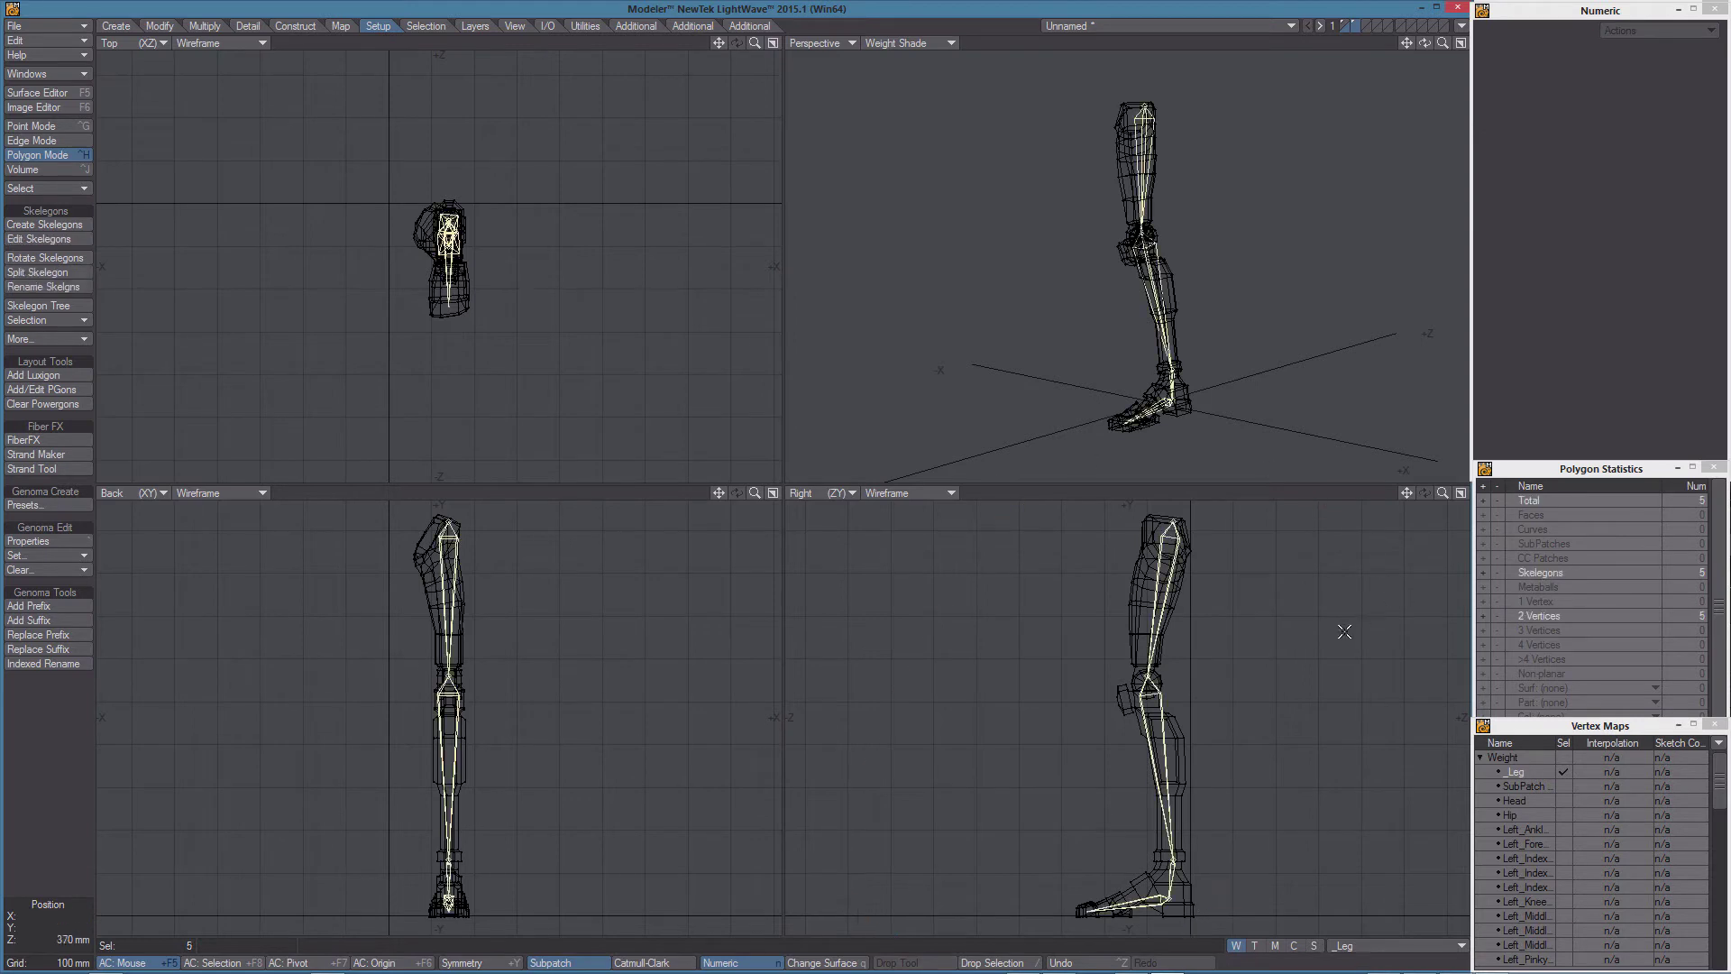
pyautogui.click(43, 553)
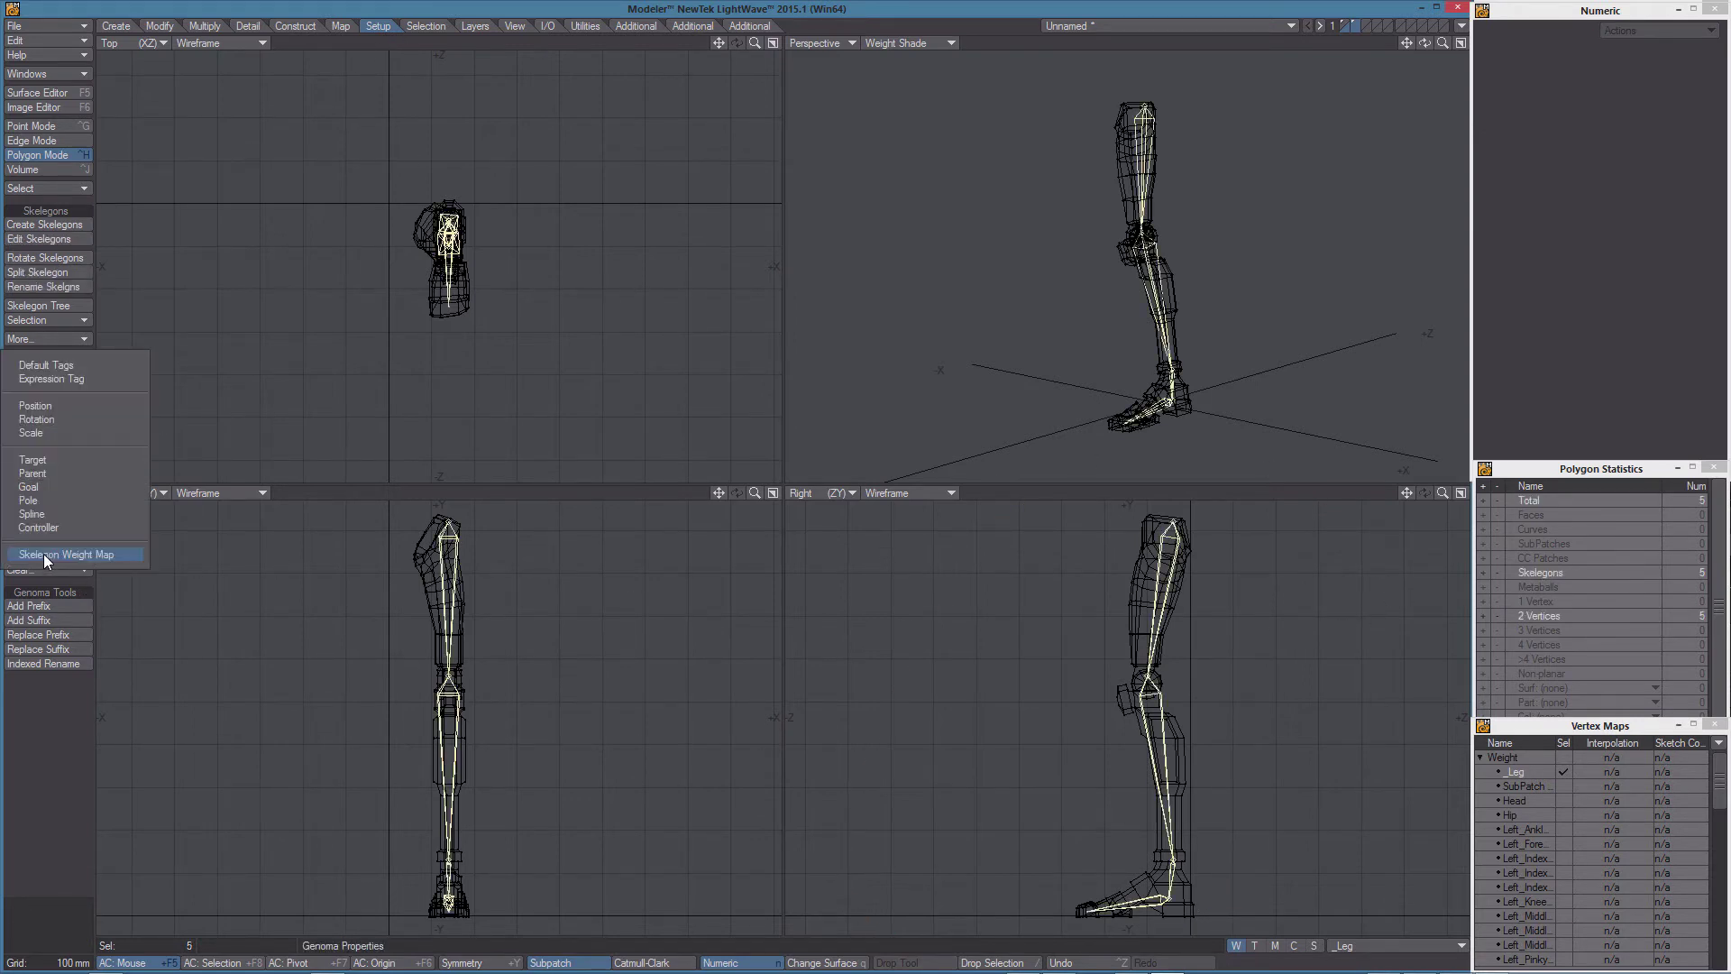
pyautogui.click(72, 553)
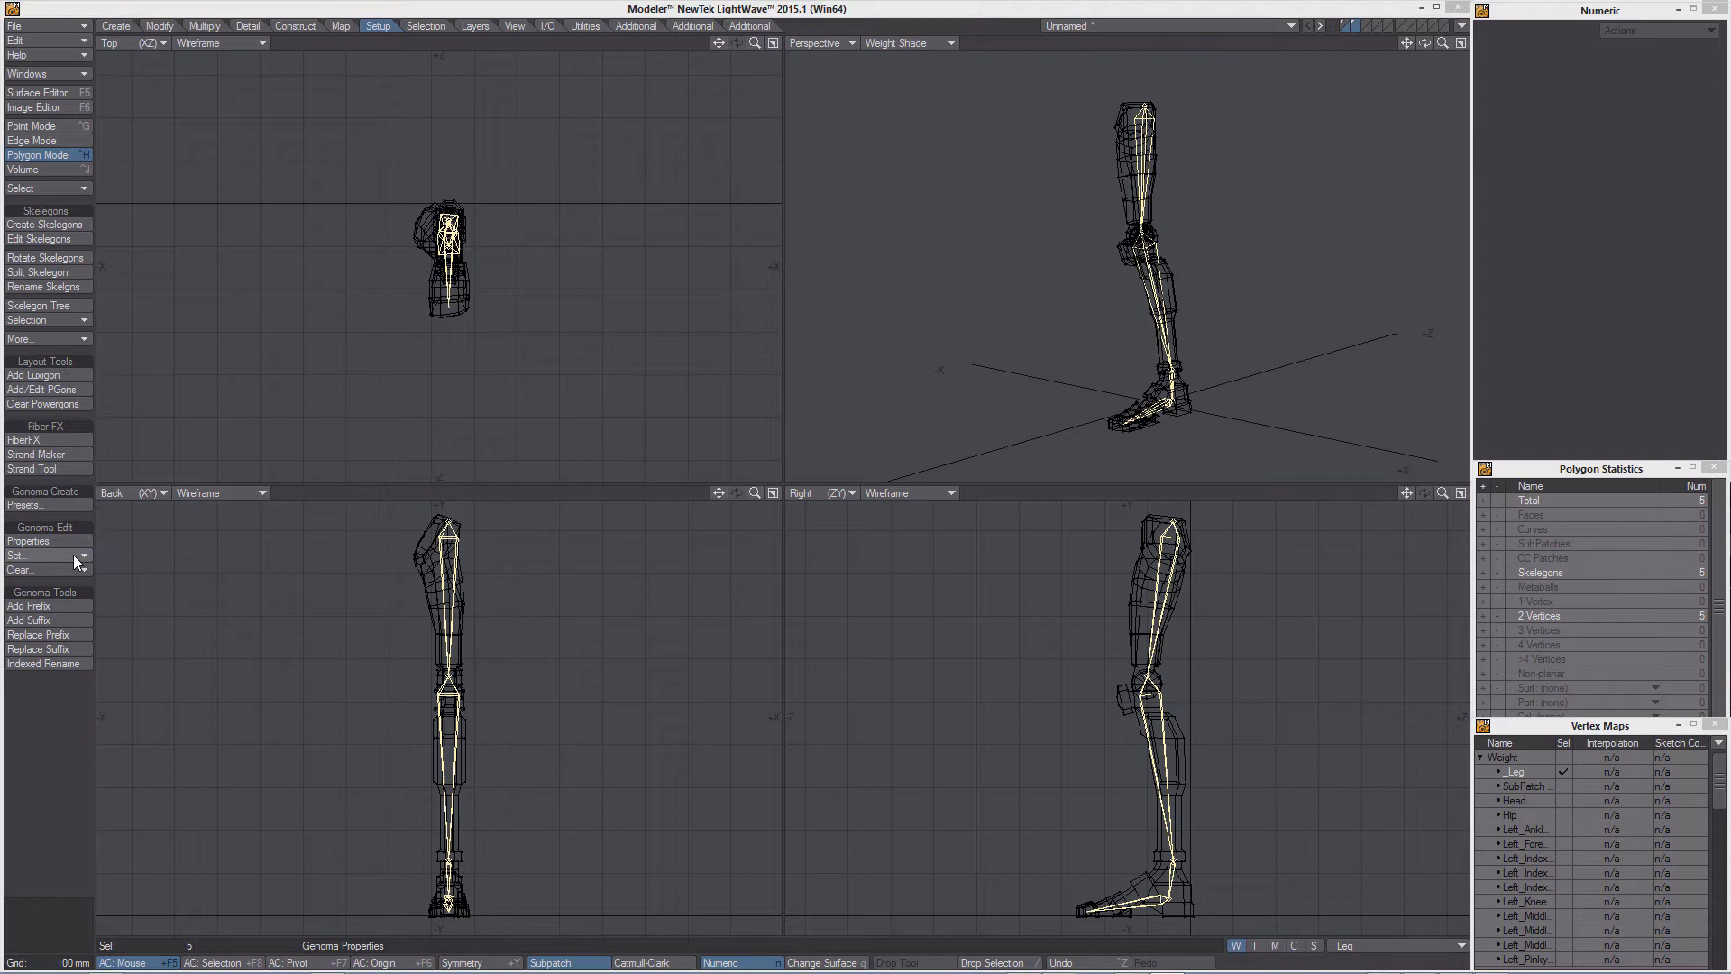
pyautogui.click(631, 287)
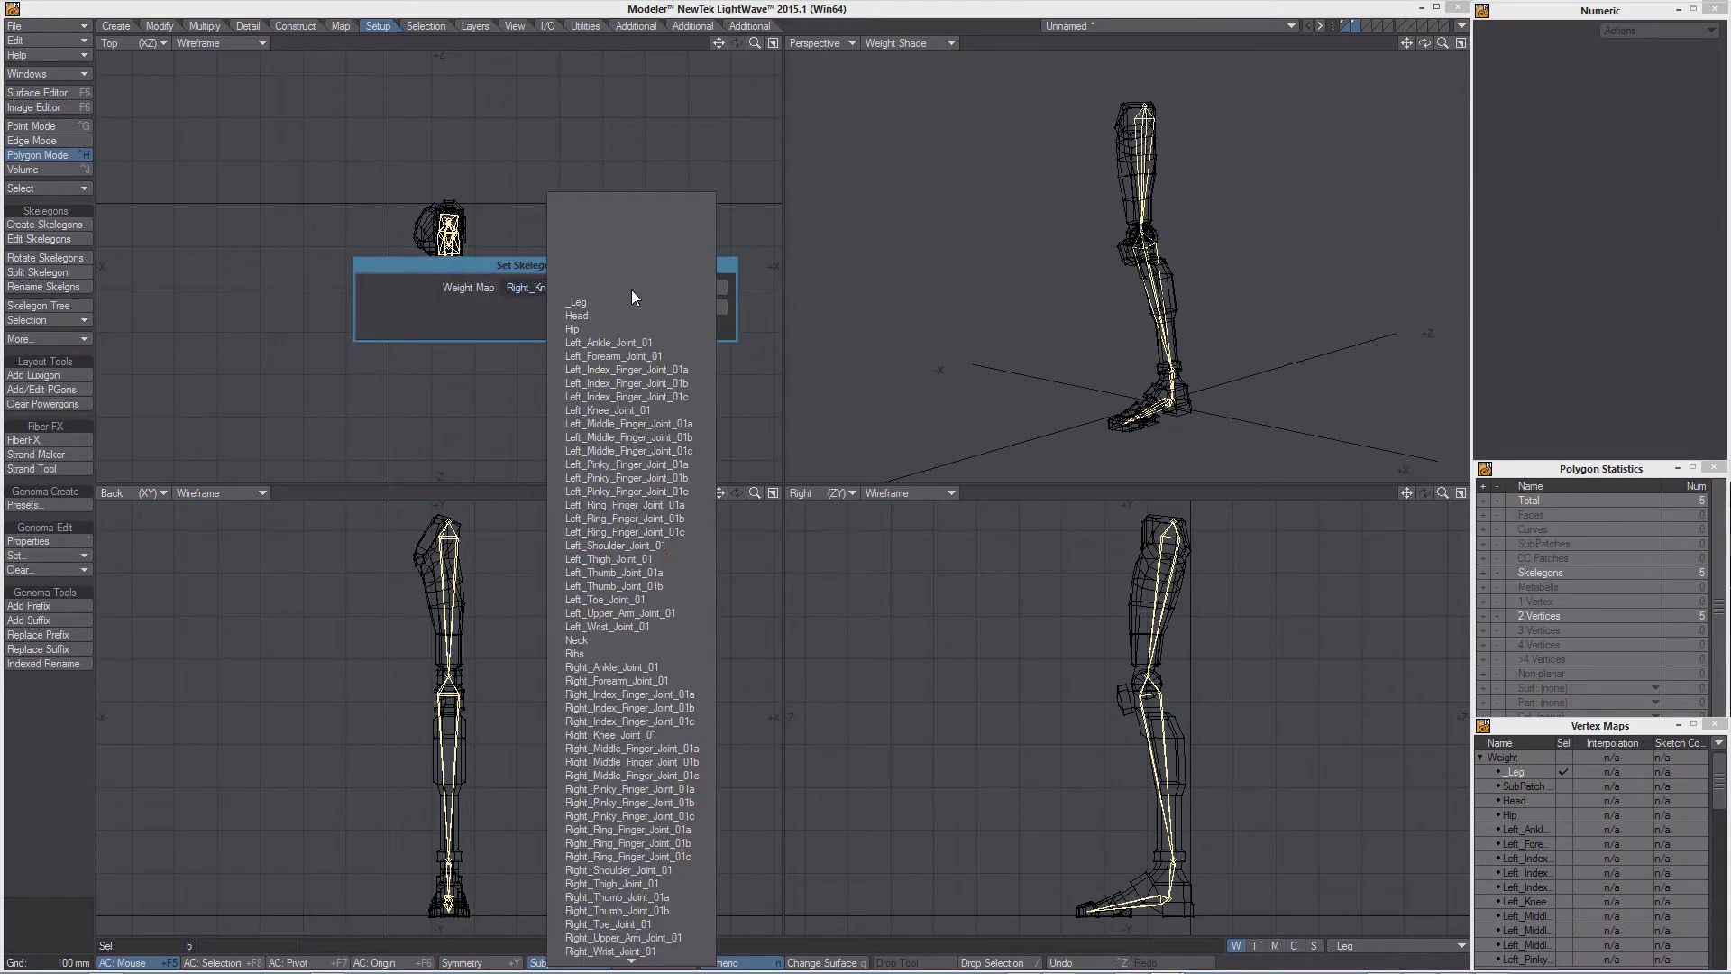
pyautogui.click(585, 300)
pyautogui.click(690, 287)
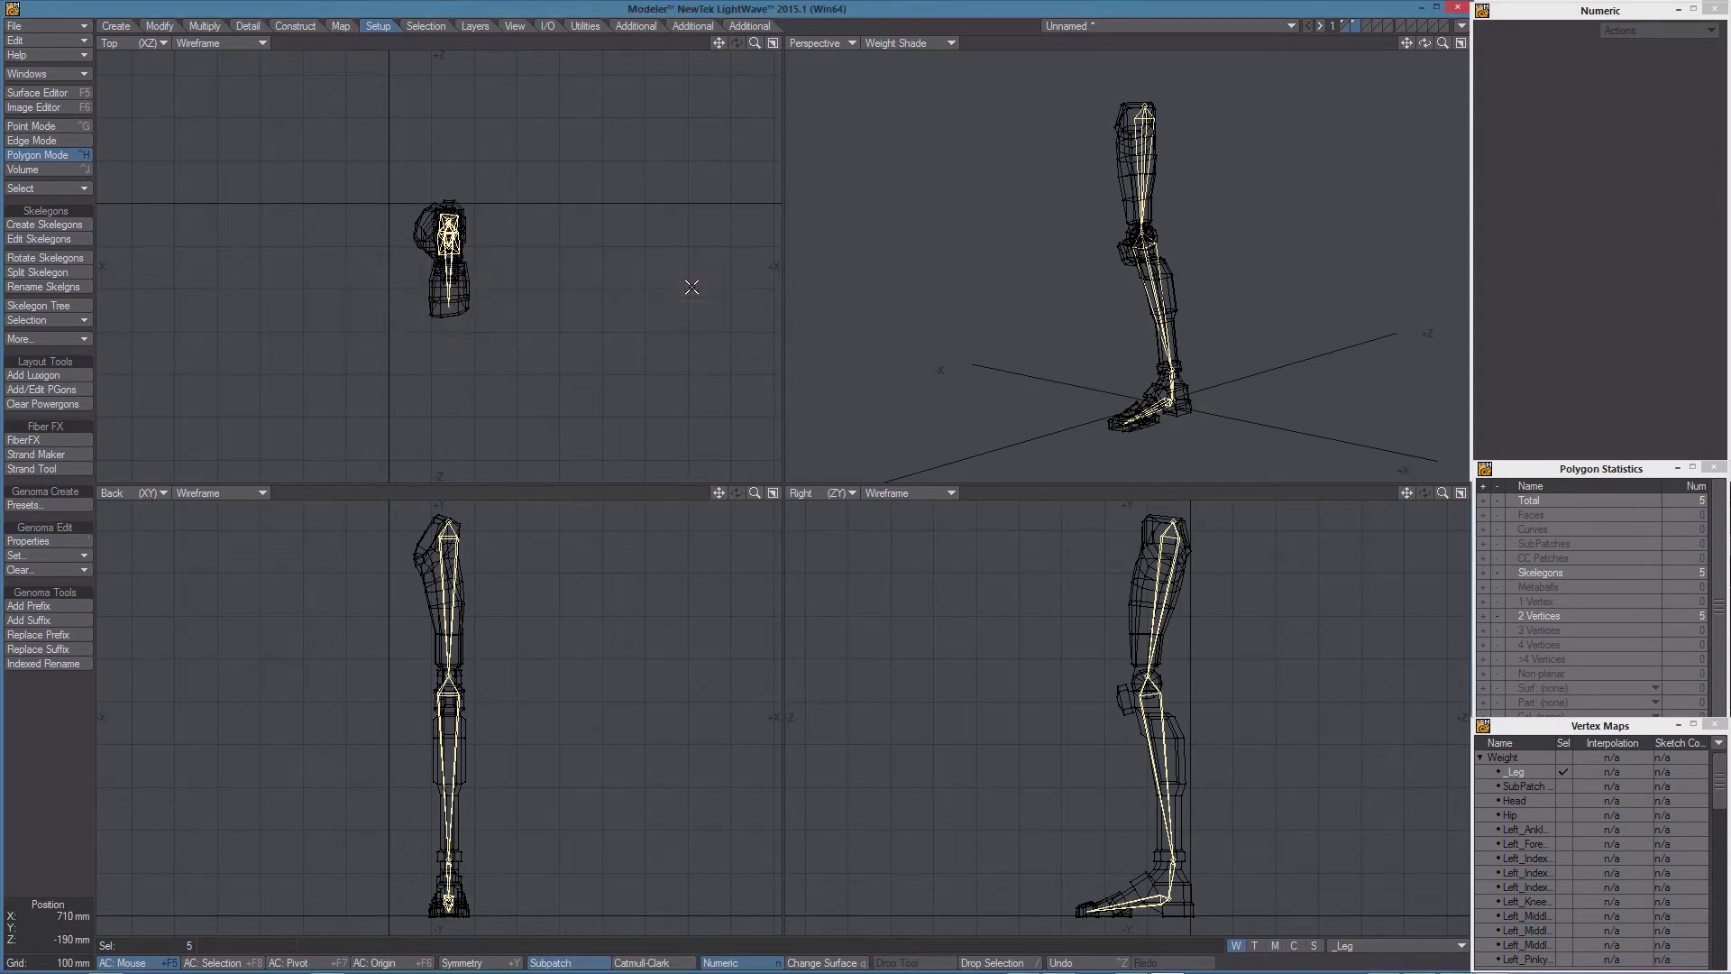
# Cut the skelegons from the second layer and paste them into the first layer with the leg mesh.
pyautogui.hotkey('ctrl', 'x')
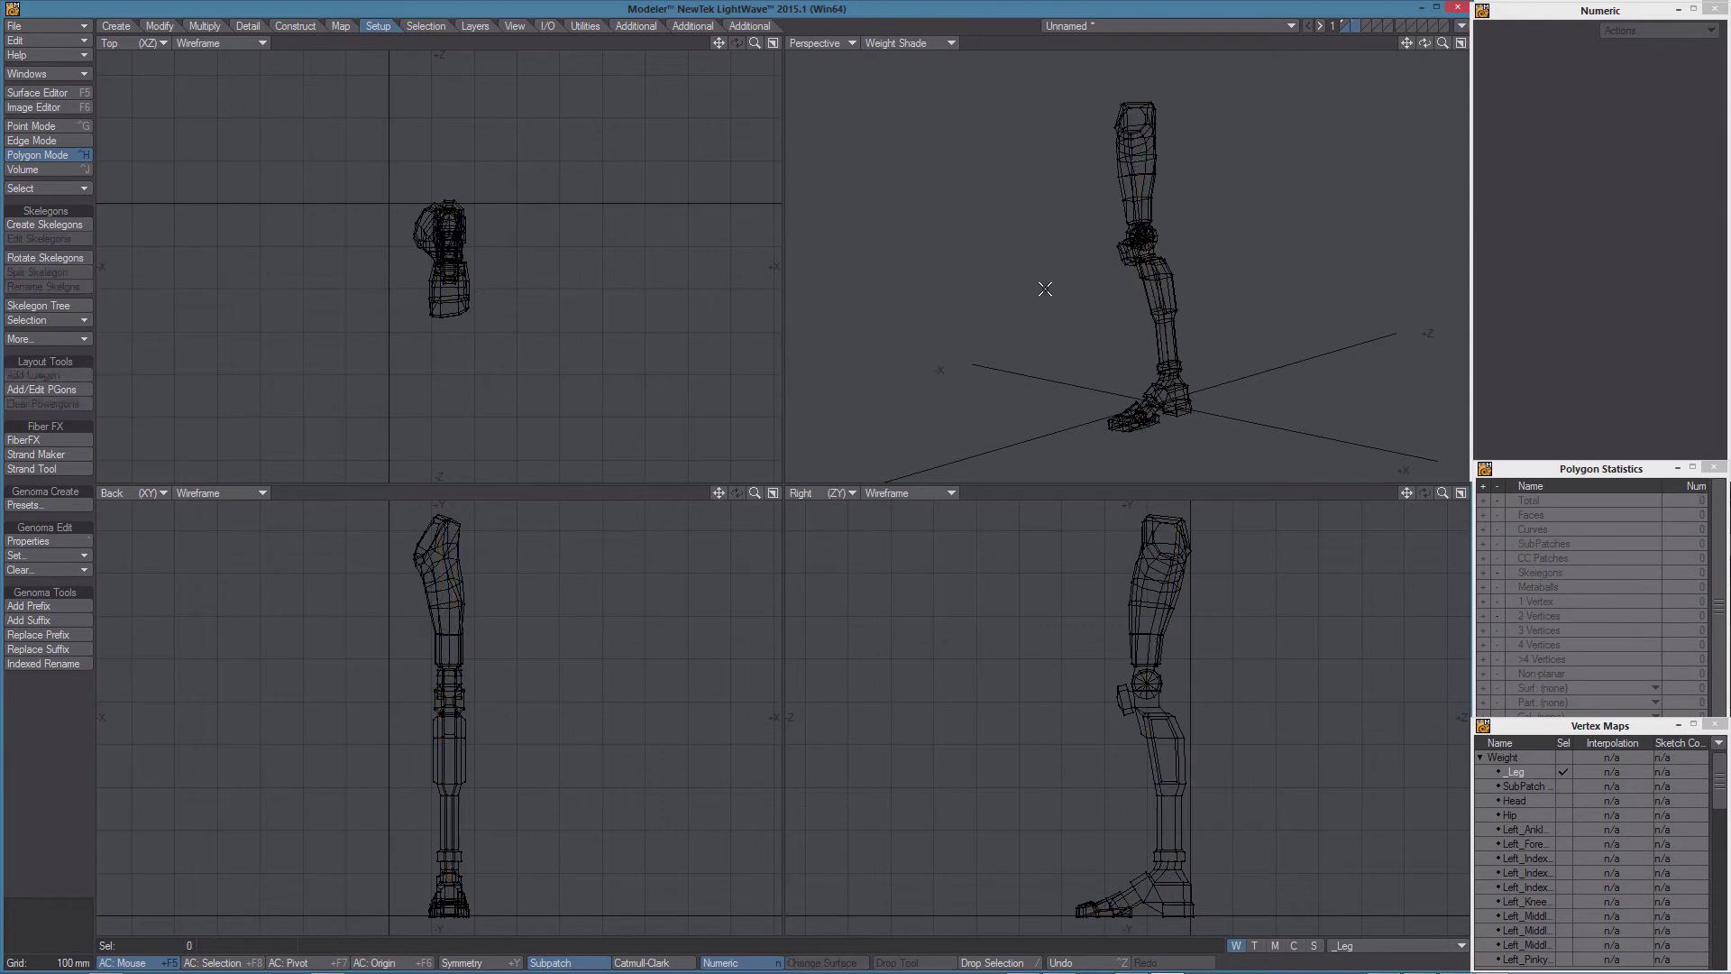
pyautogui.press('1')
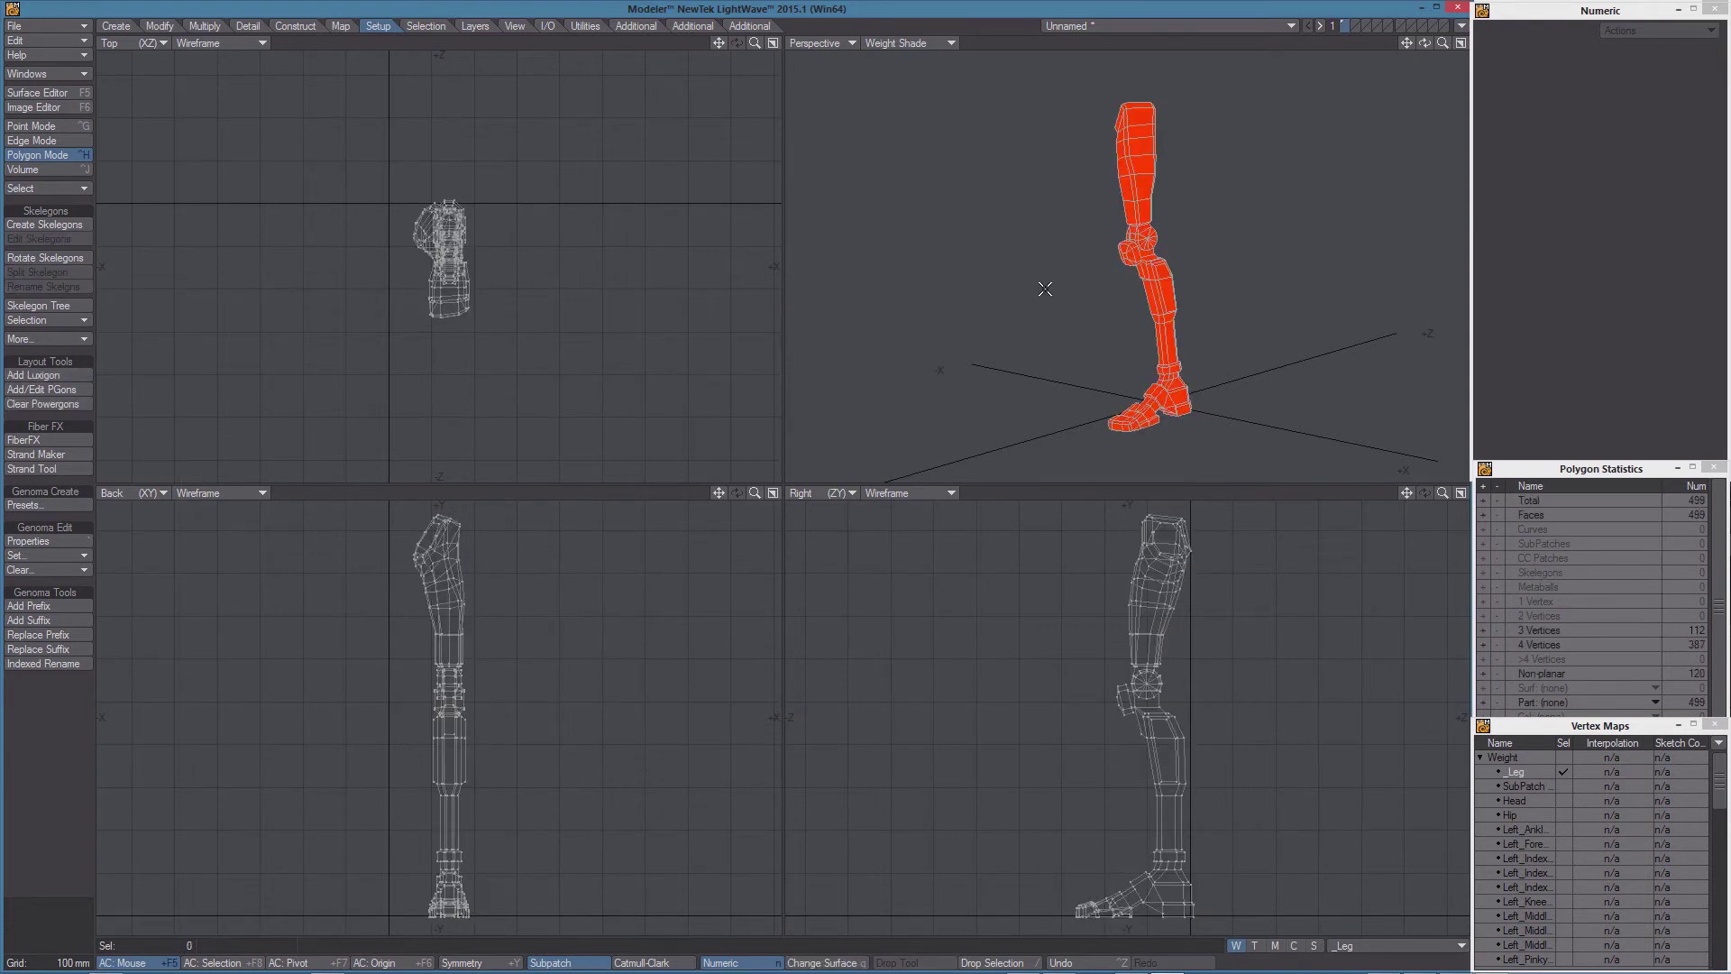
pyautogui.press('v')
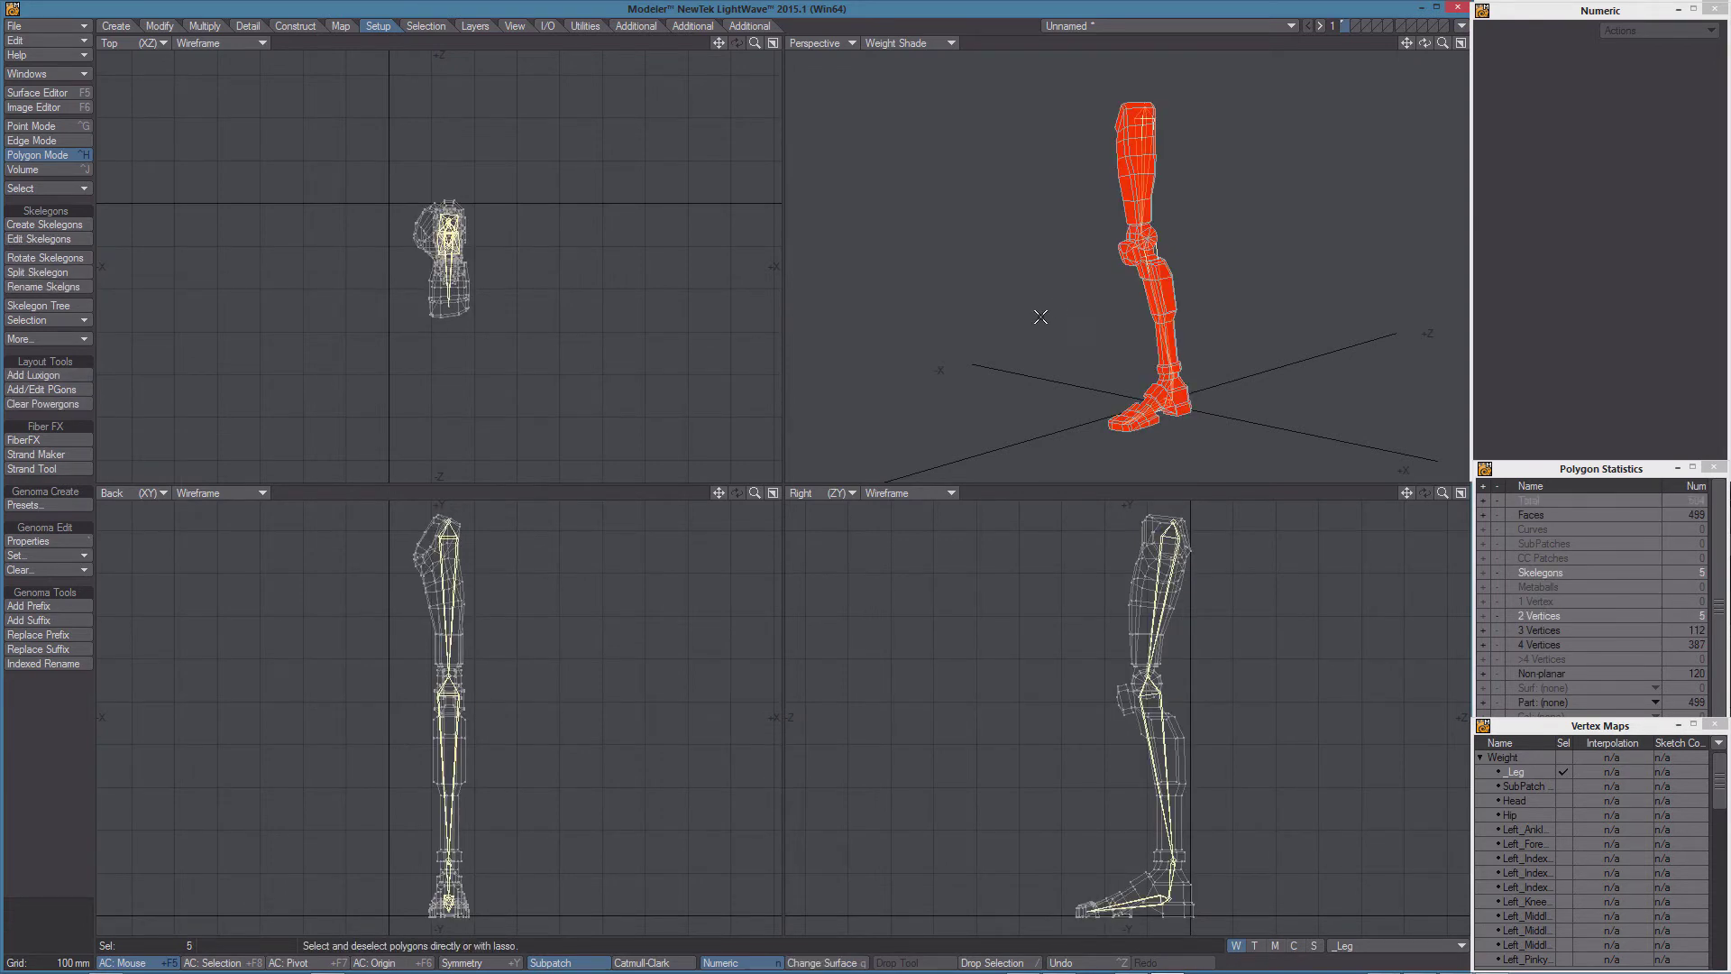
pyautogui.click(67, 806)
# Save the leg object as Leg_v001 in the Objects folder.
pyautogui.hotkey('shift', 's')
pyautogui.write('L')
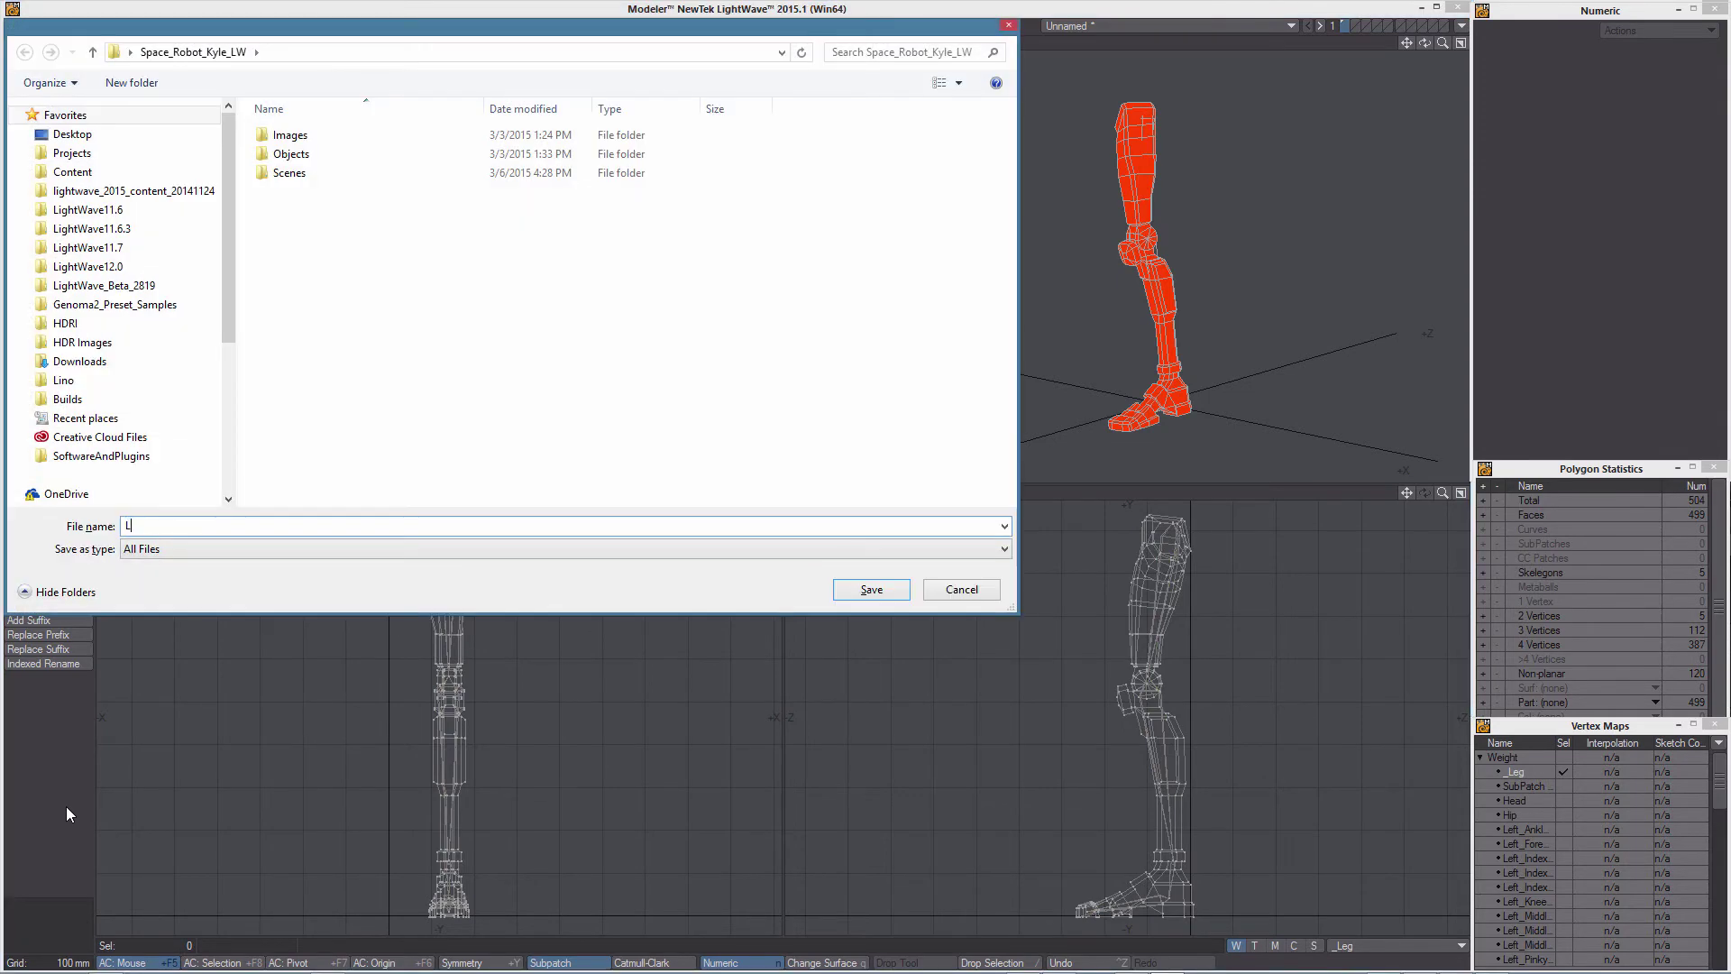
pyautogui.write('eg')
pyautogui.doubleClick(290, 154)
pyautogui.click(865, 591)
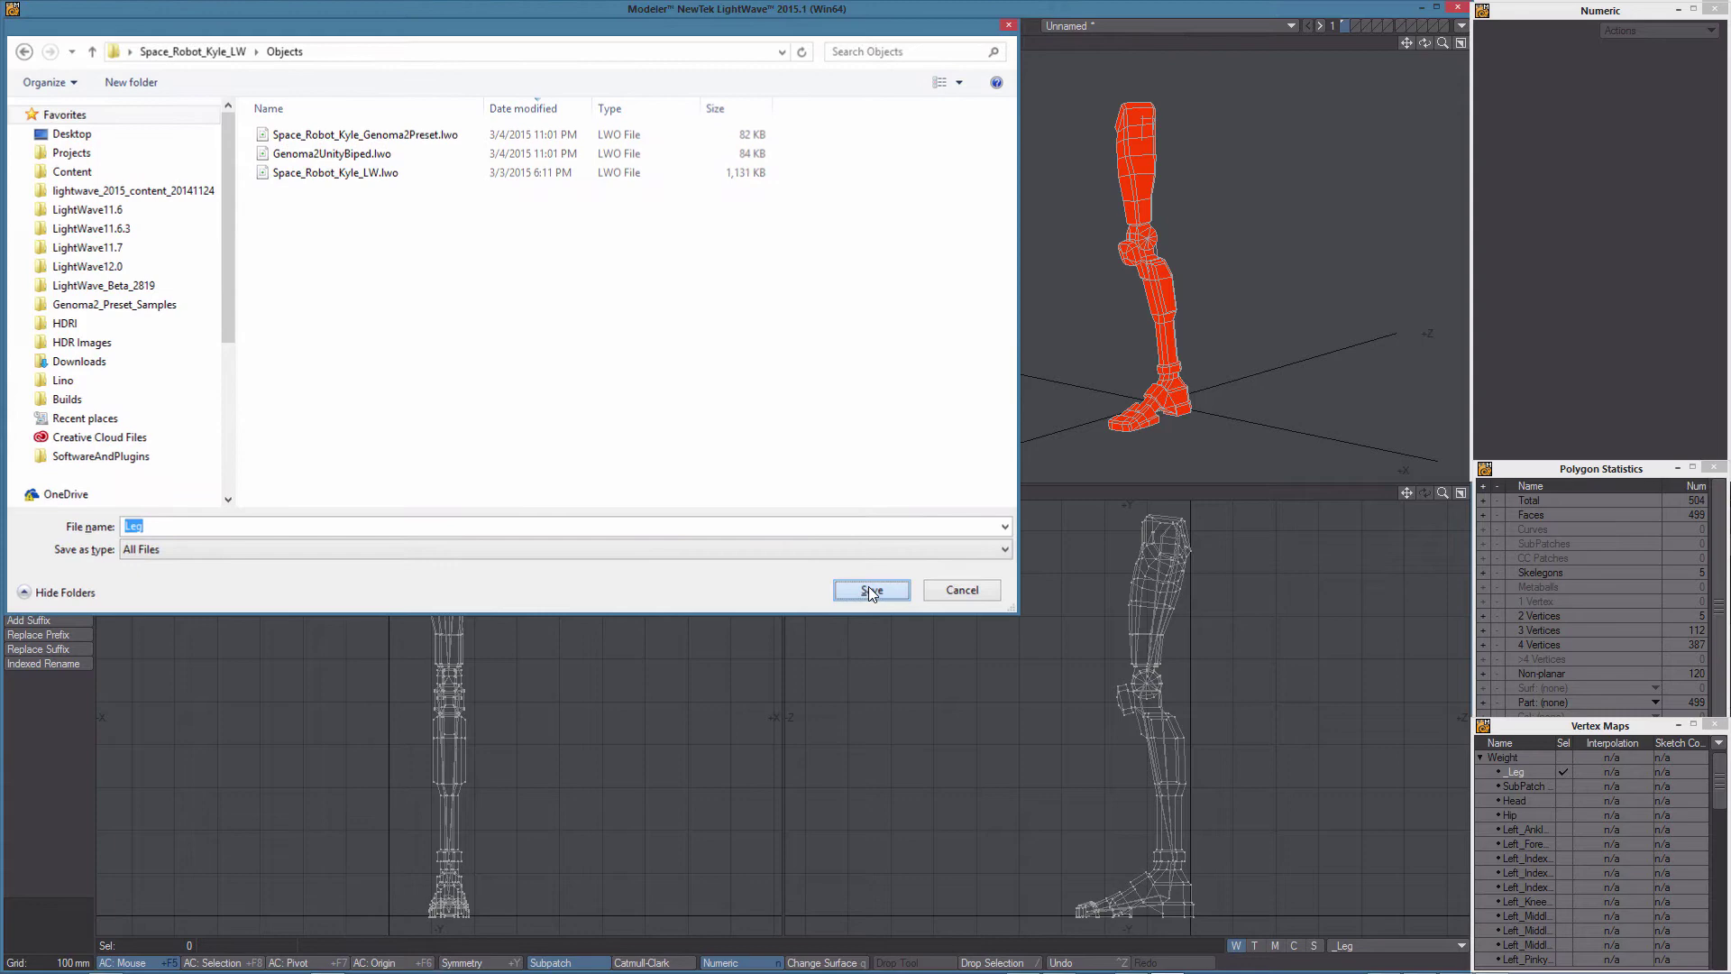
# Switch to Layout and clear the existing robot scene without saving it.
pyautogui.click(1462, 26)
pyautogui.click(1440, 22)
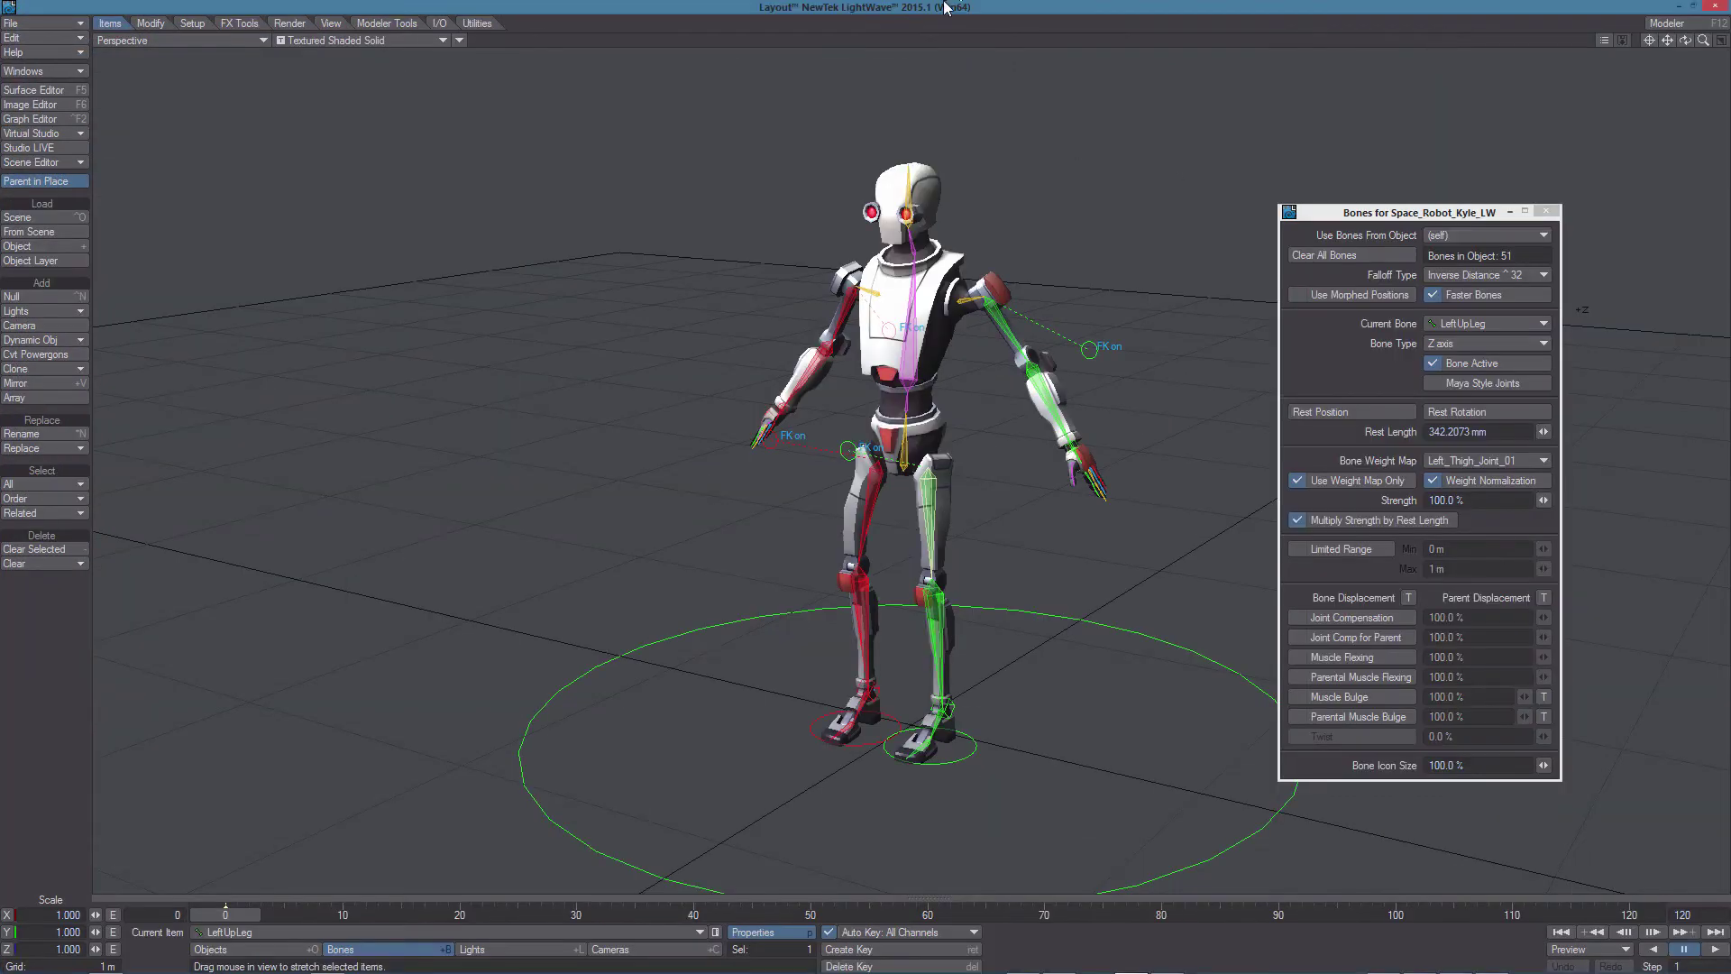
pyautogui.click(448, 488)
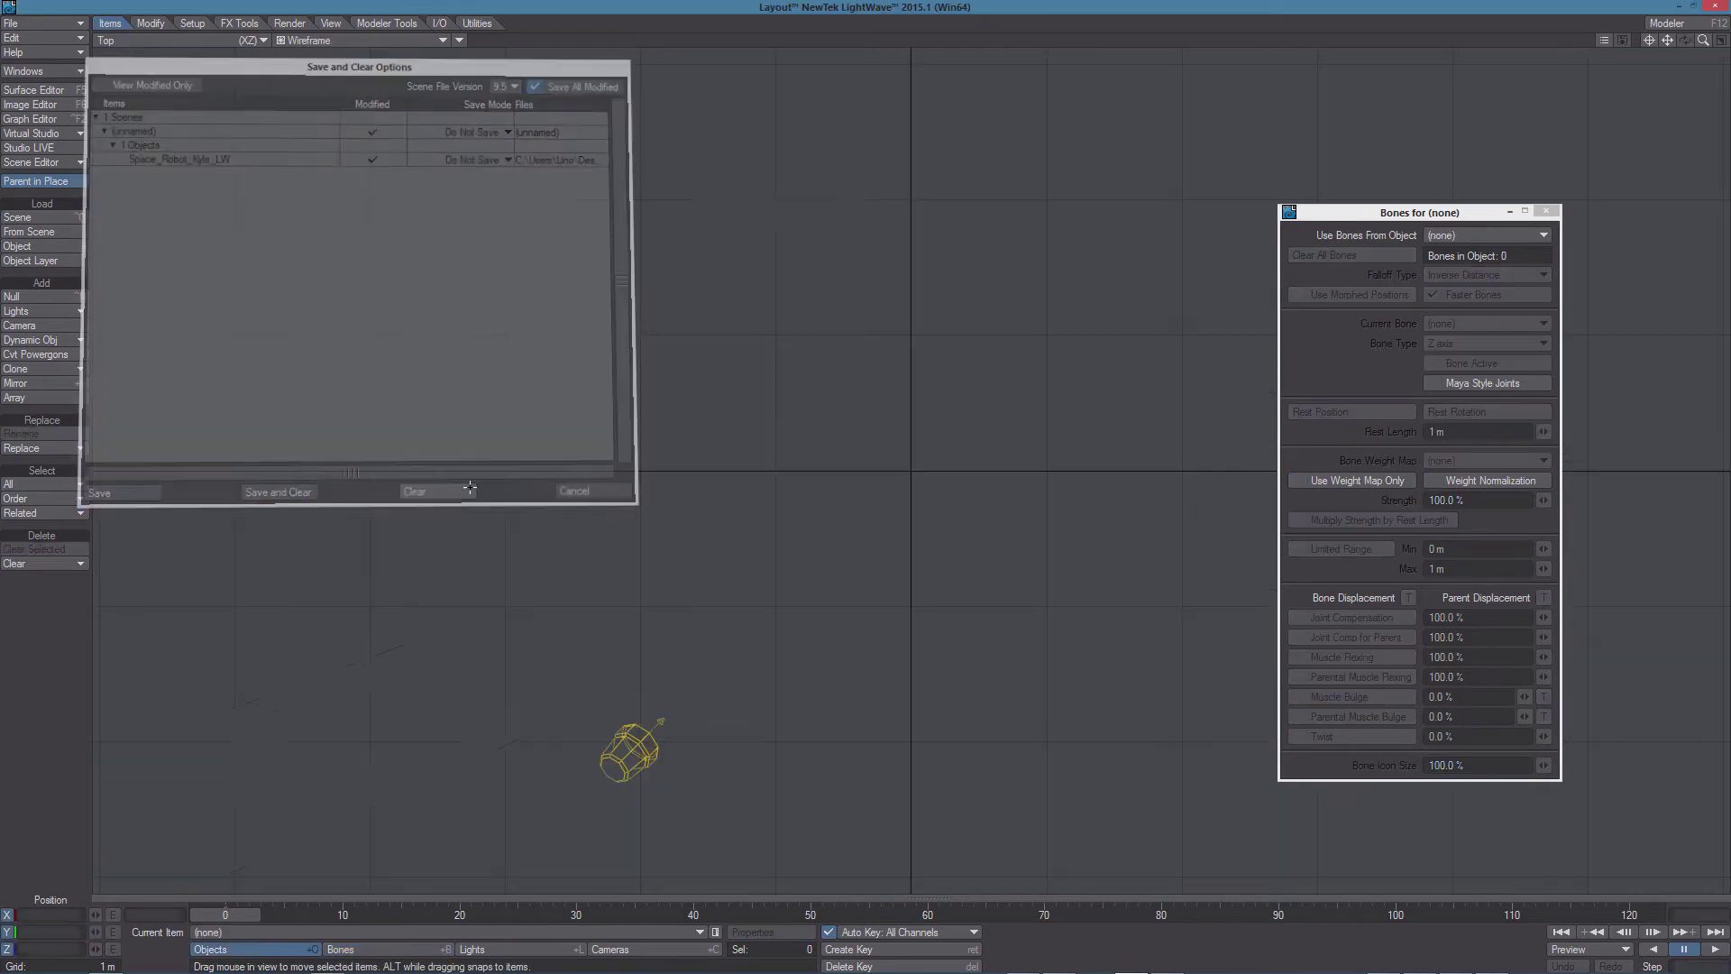
# Return to Modeler and send the Leg_v001 object to Layout.
pyautogui.click(1664, 24)
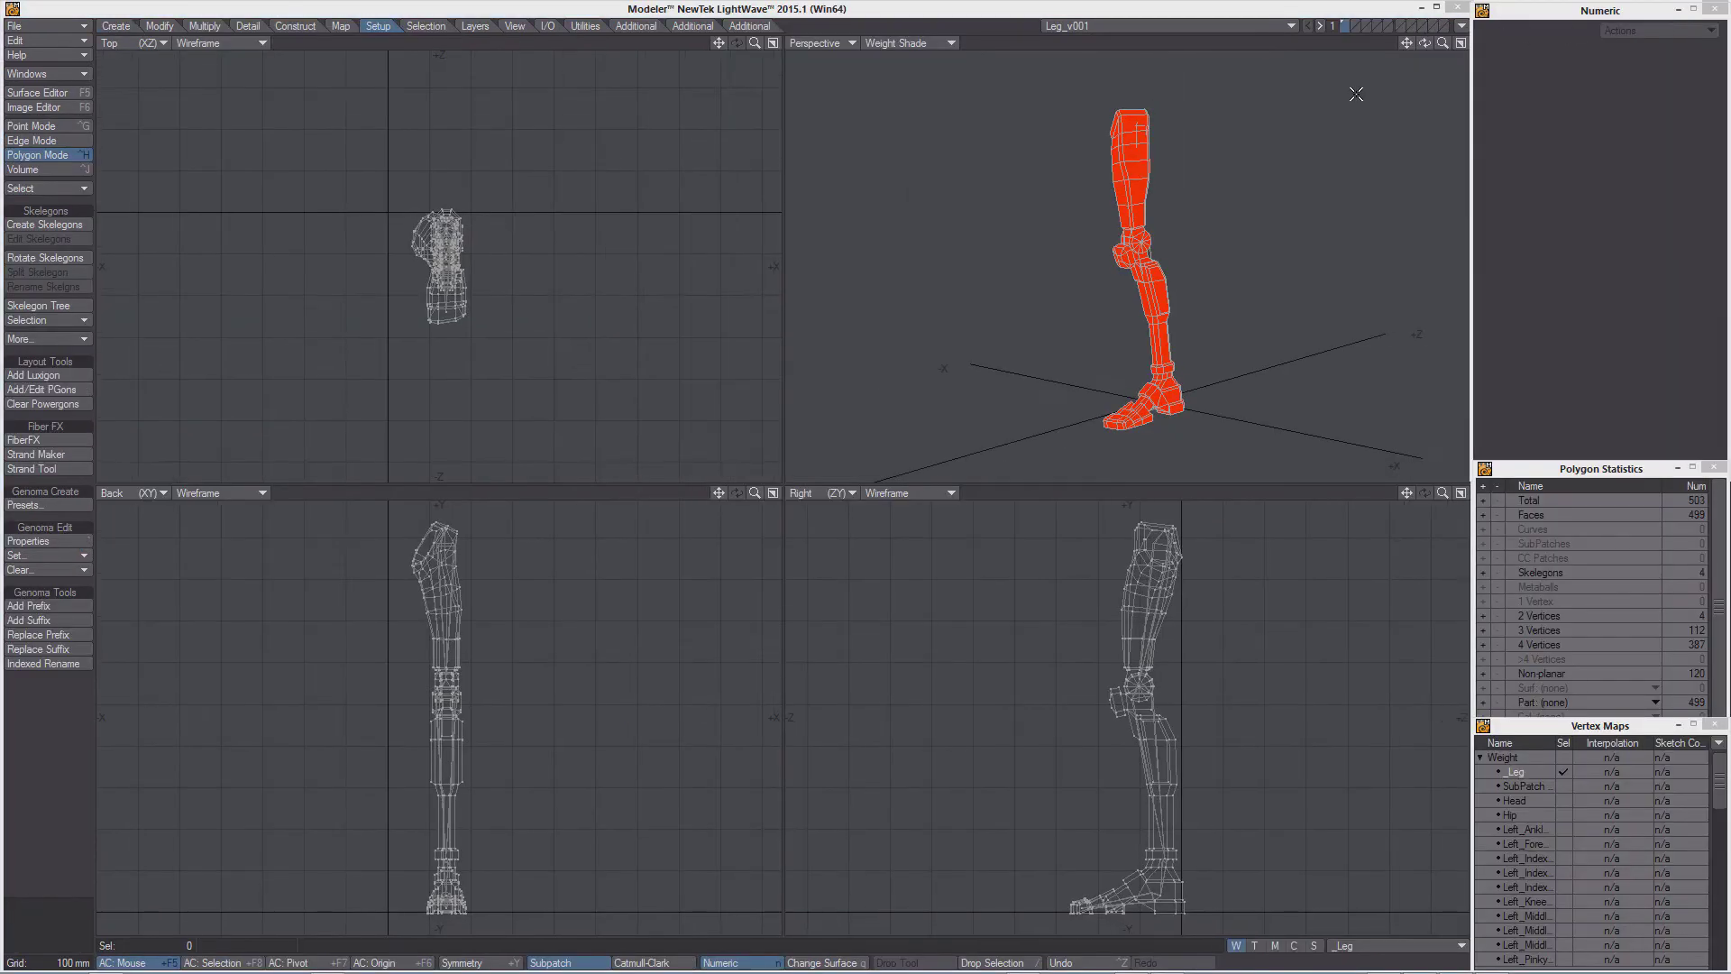
pyautogui.click(1461, 26)
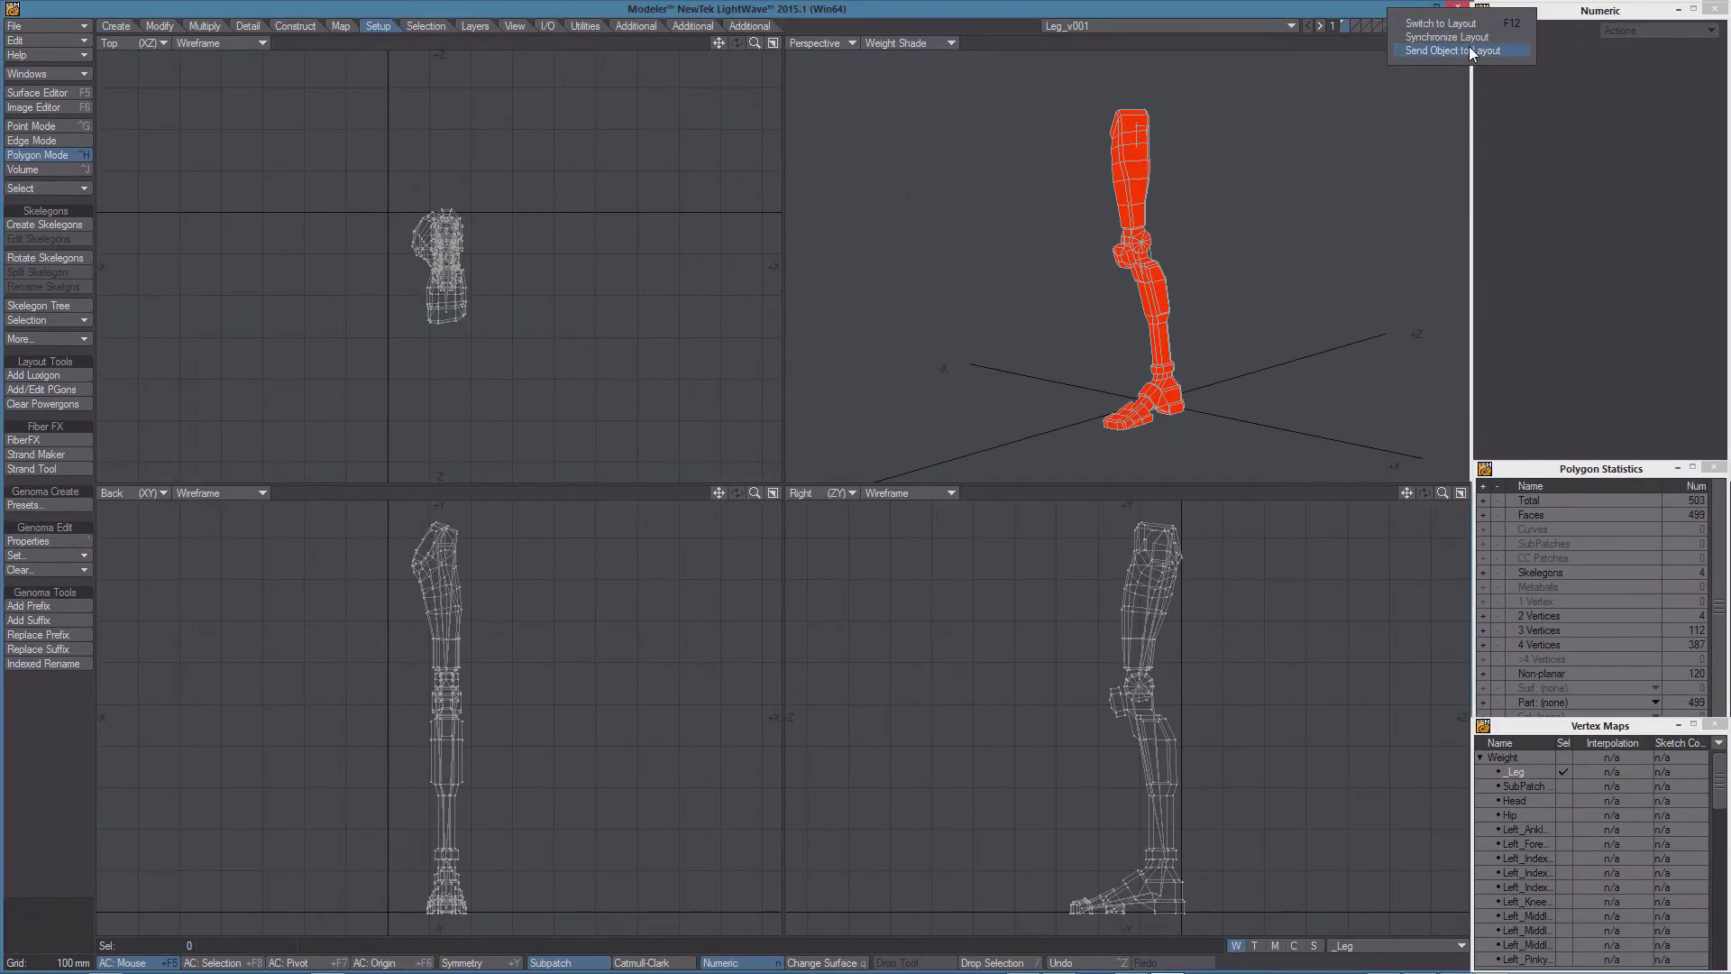
pyautogui.click(1468, 51)
# Convert the Leg_v001 skelegons into bones in Layout.
pyautogui.keyDown('alt'); pyautogui.moveTo(766, 109); pyautogui.dragTo(450, 94); pyautogui.keyUp('alt')
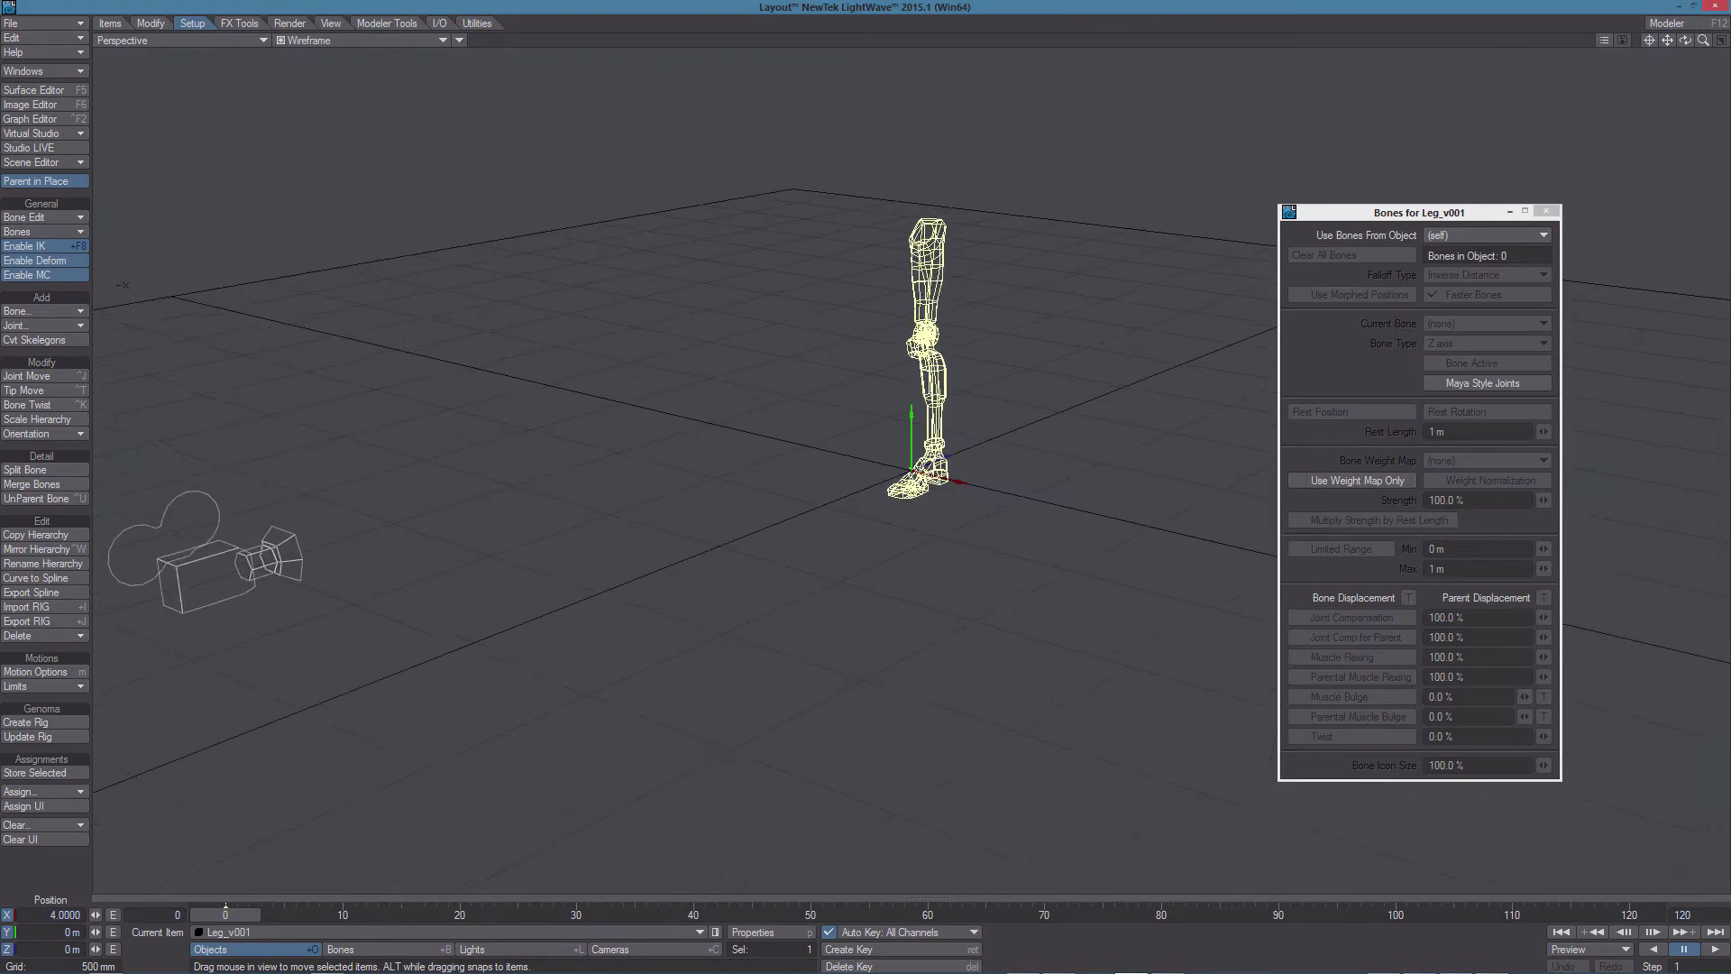
pyautogui.scroll(2, 444, 93)
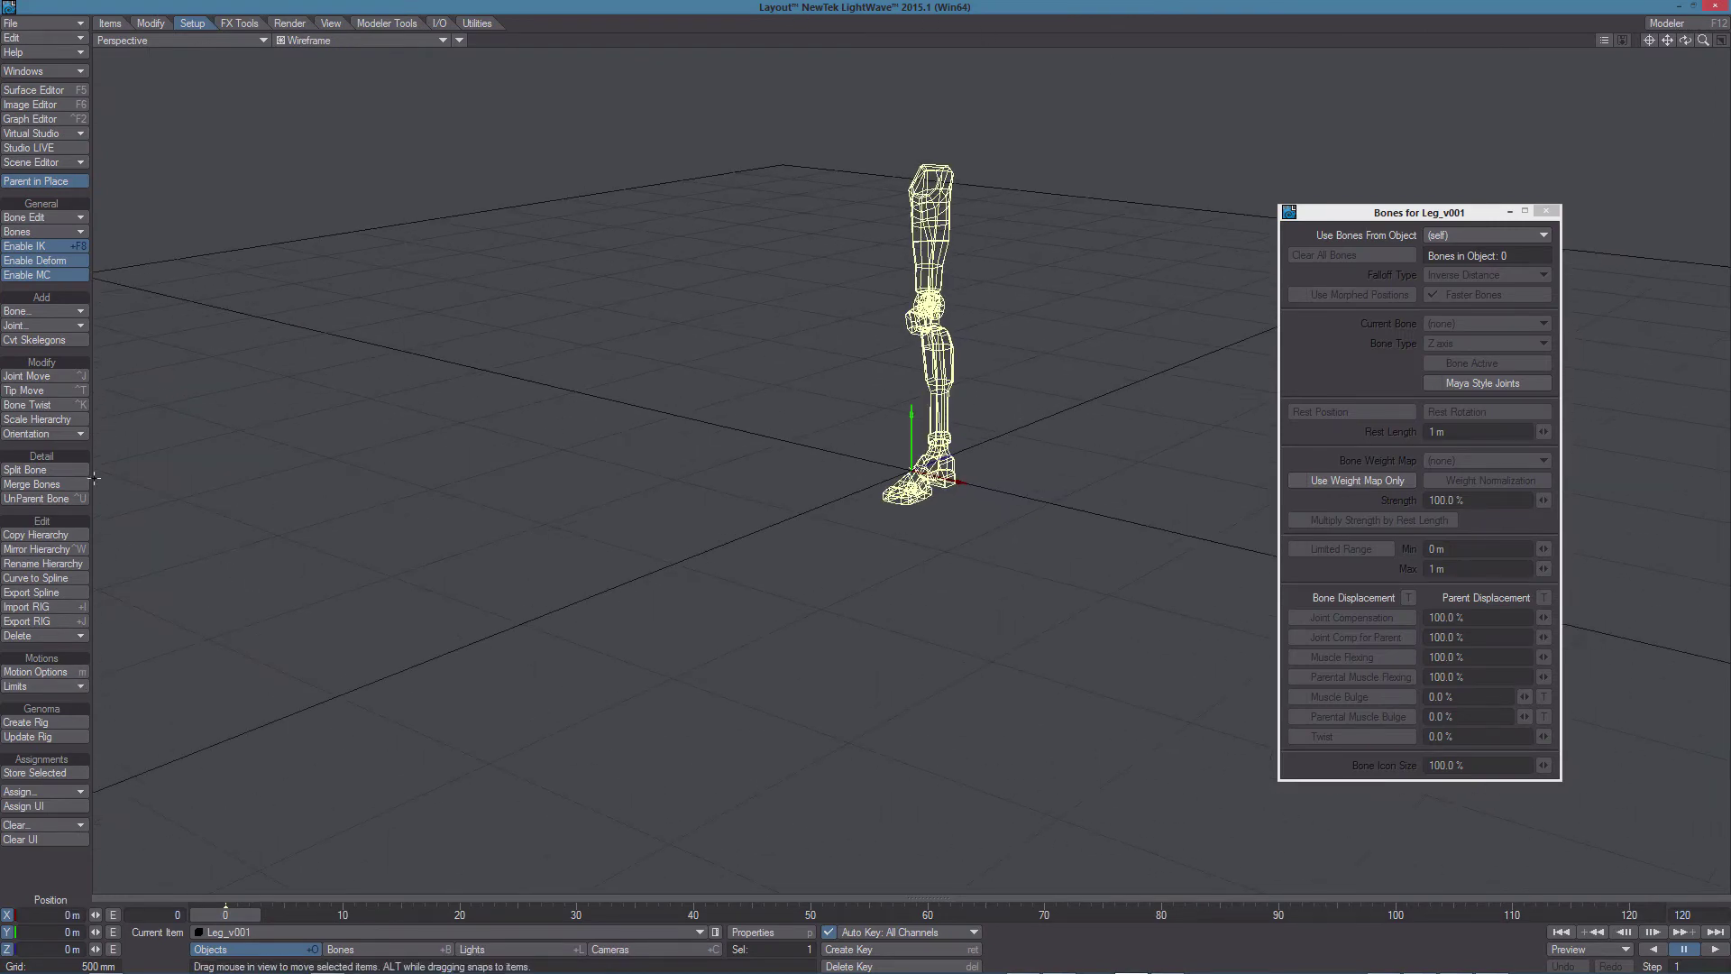
pyautogui.click(33, 340)
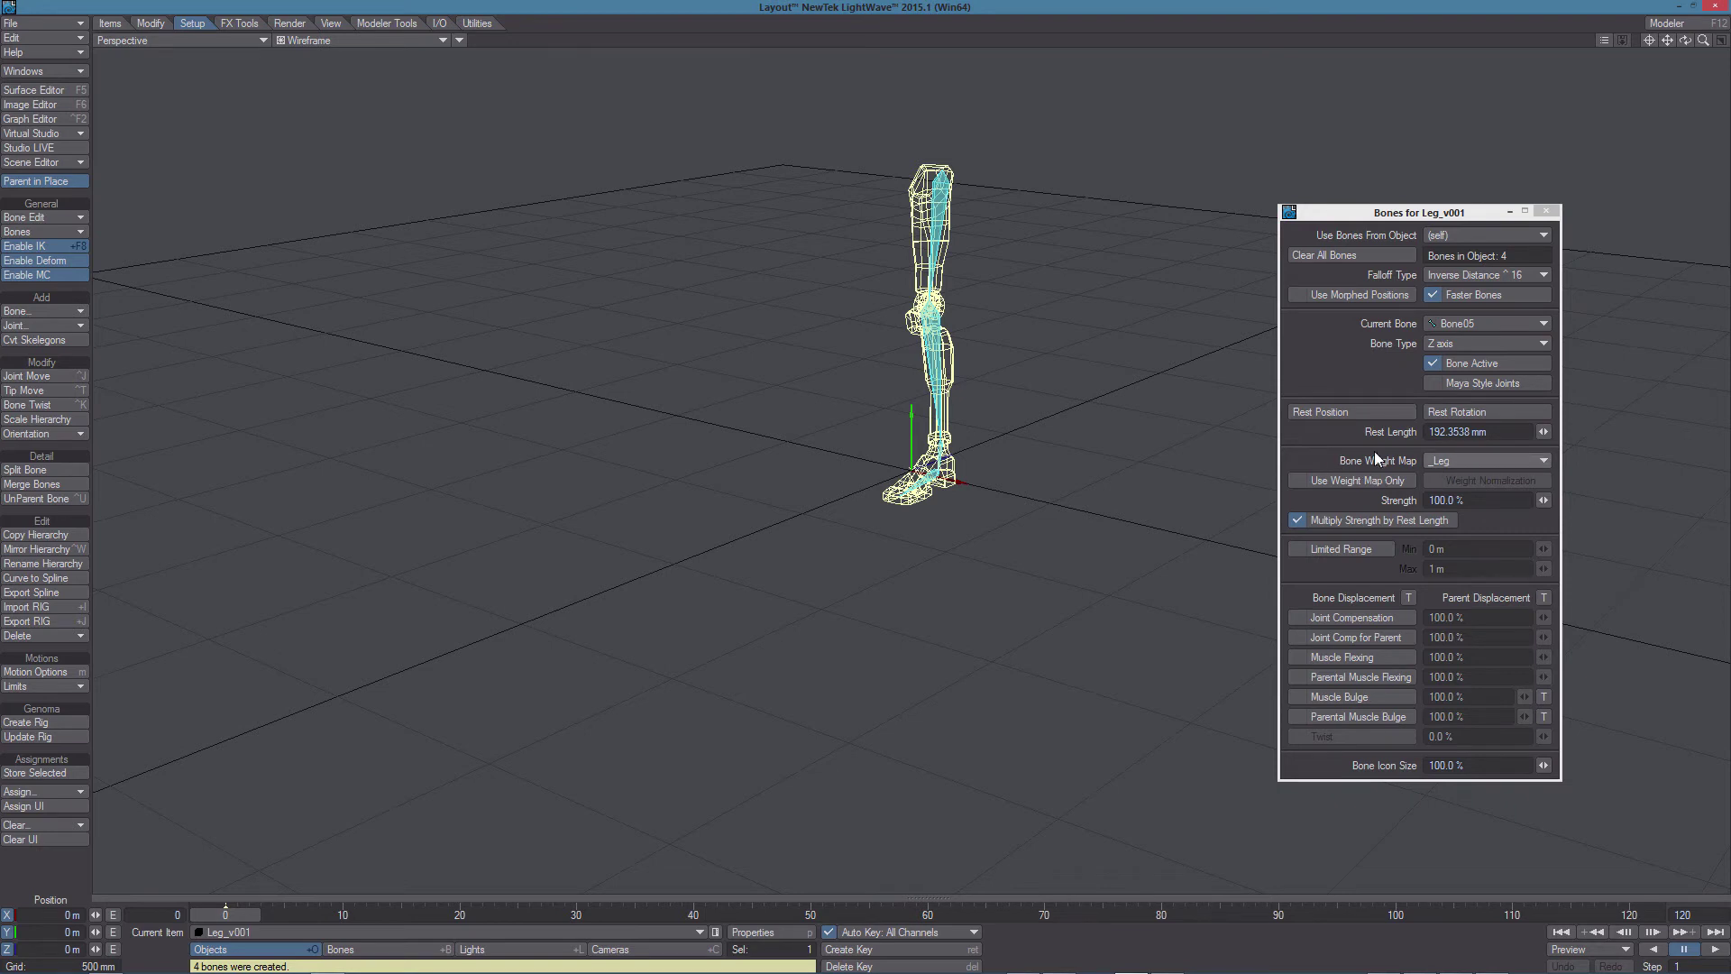
# Switch to editing bones, step through the leg's bone chain to the foot, and return to the lower-leg bone.
pyautogui.hotkey('shift', 'b')
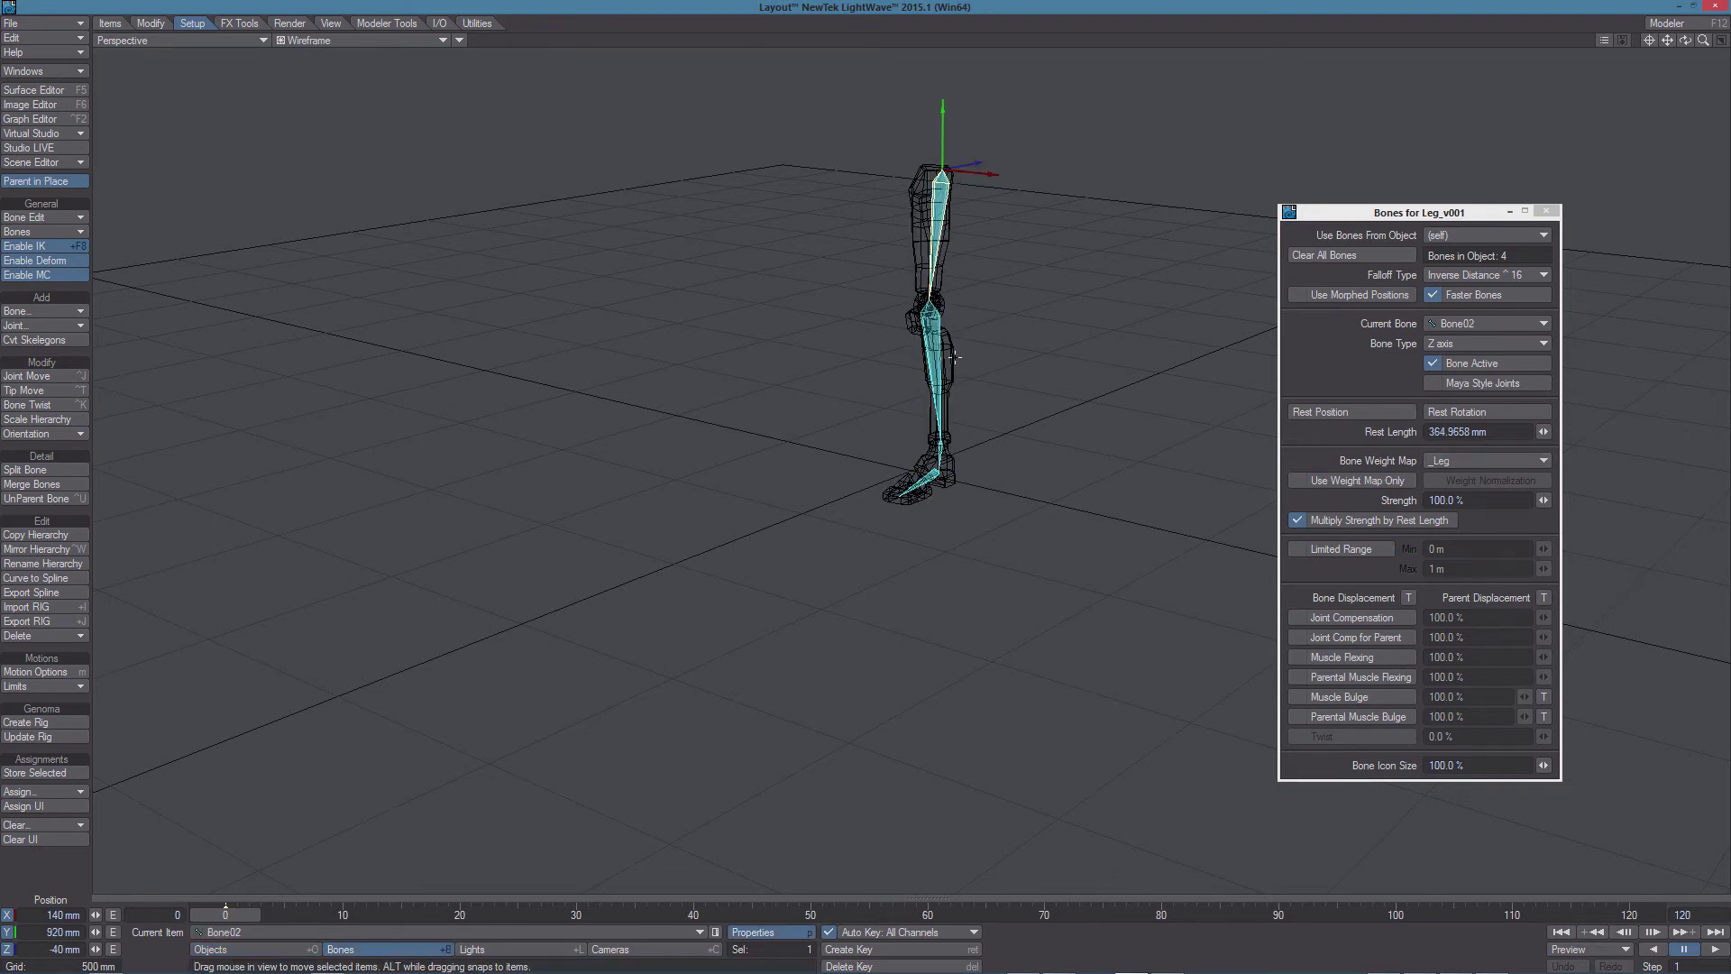
pyautogui.click(955, 358)
pyautogui.press('Down')
pyautogui.press('Down')
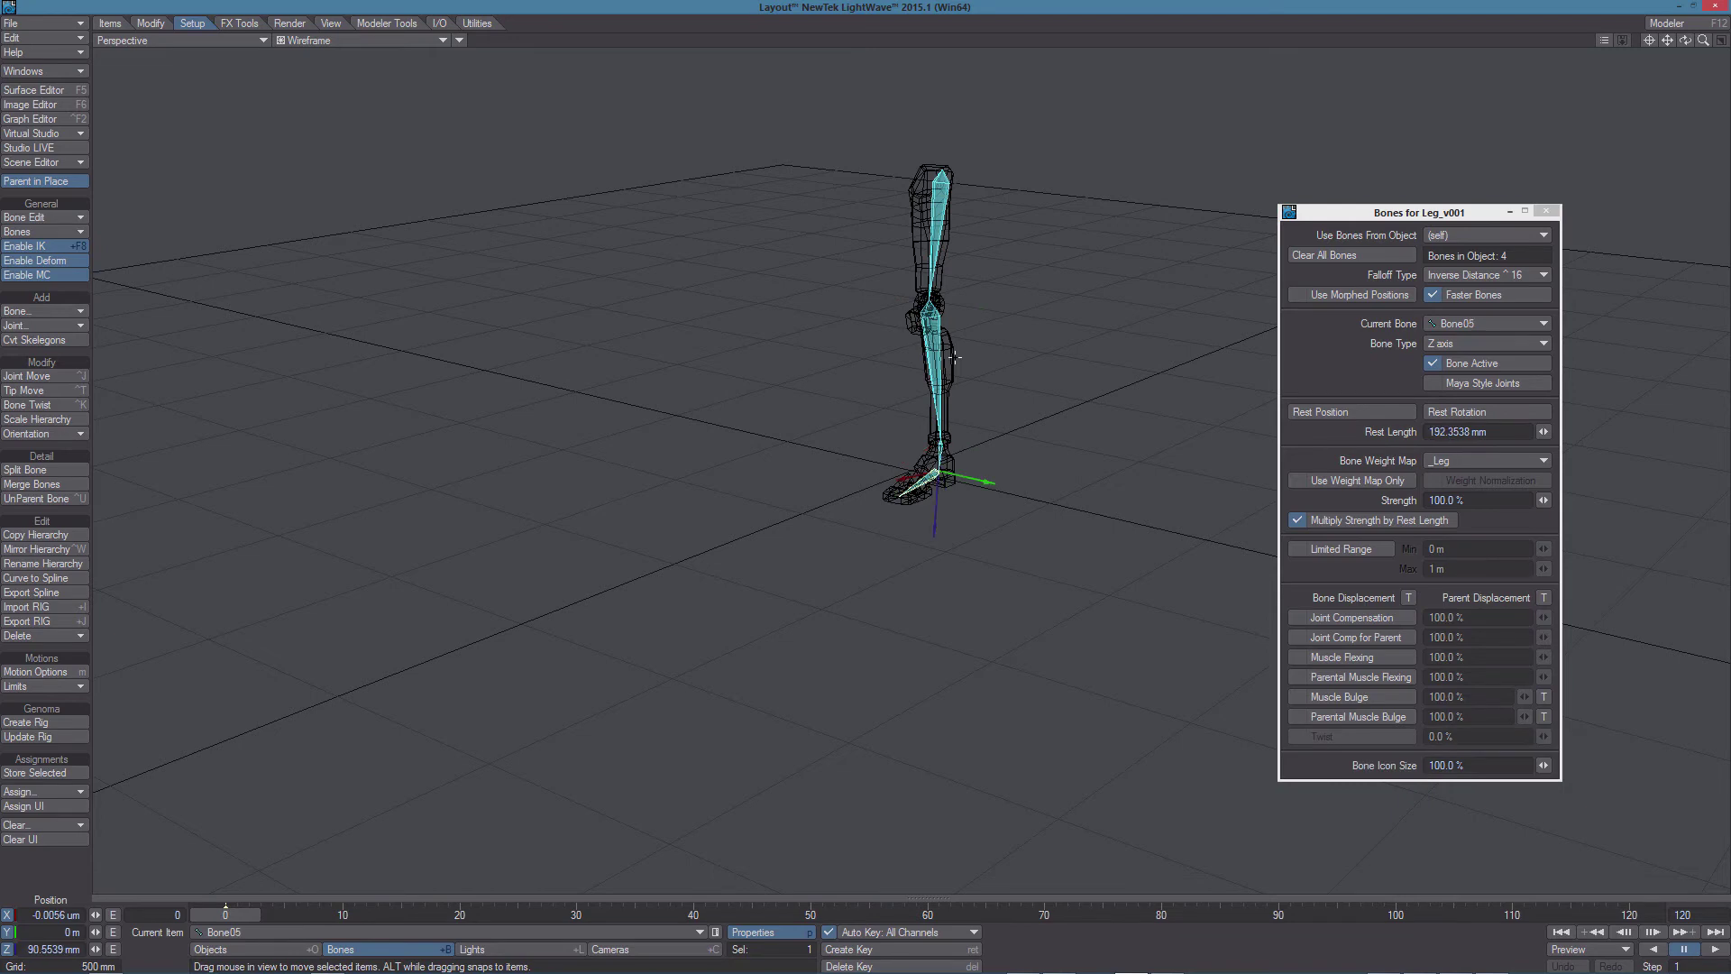
pyautogui.press('Up')
pyautogui.press('Up')
# Bend the knee in the Right view by rotating the lower-leg bone to a heading of about -43.3°.
pyautogui.press('y')
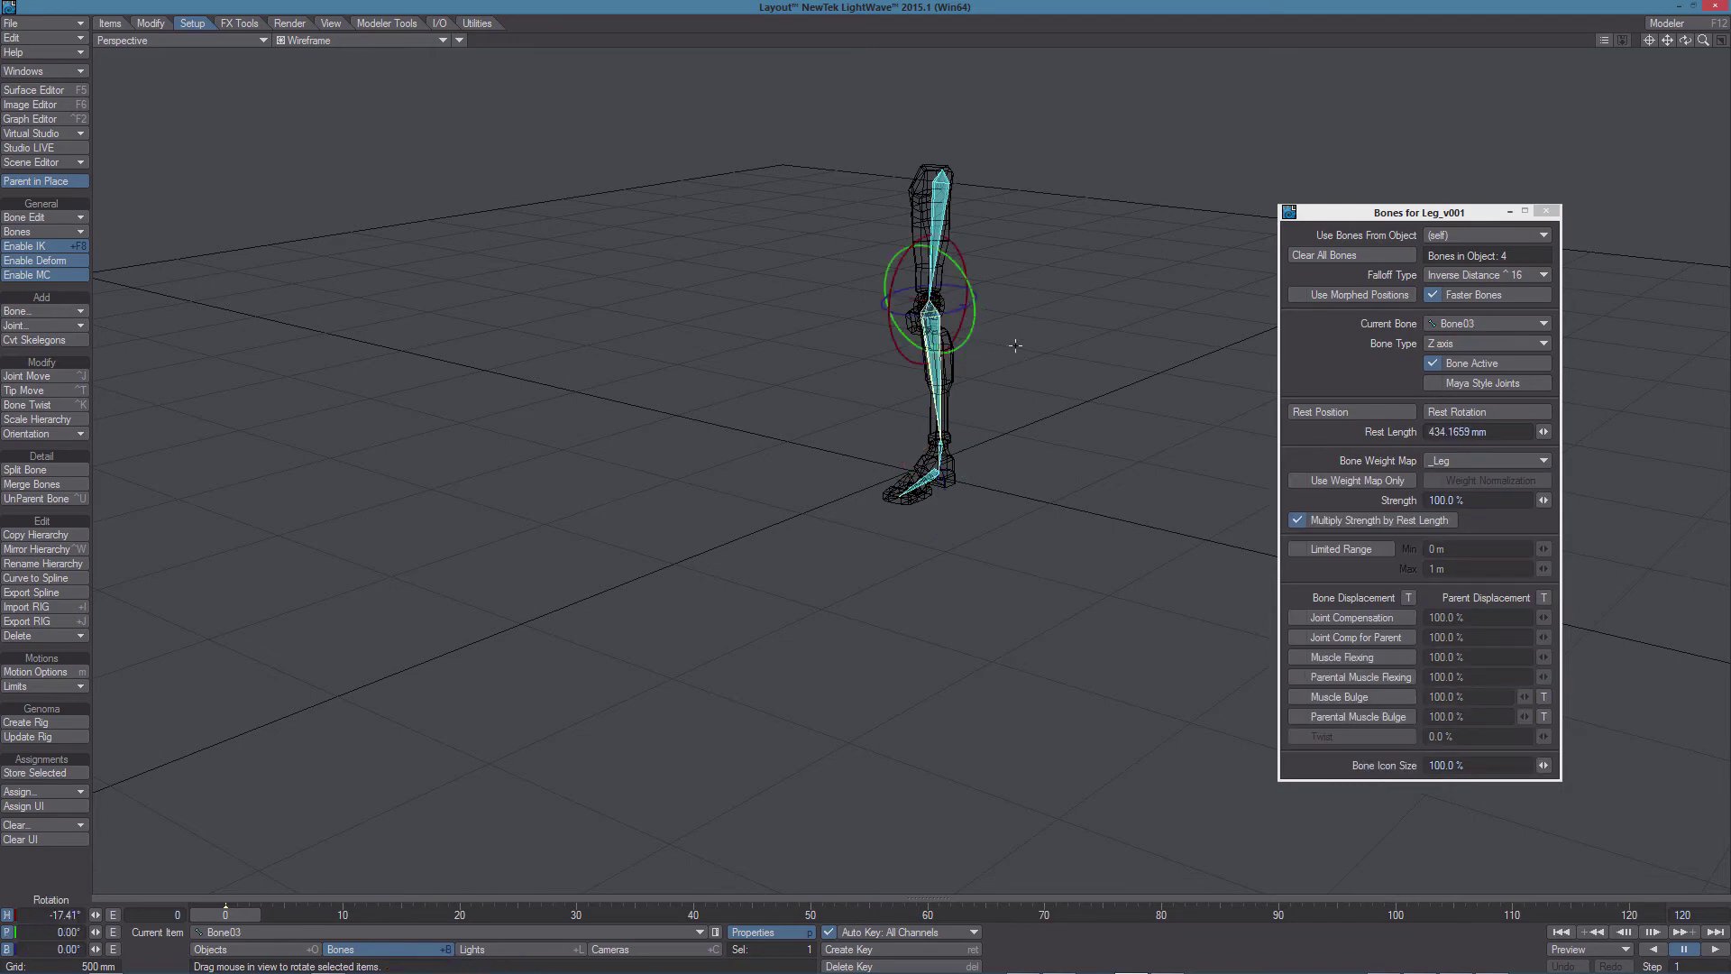
pyautogui.moveTo(955, 357); pyautogui.dragTo(1061, 336)
pyautogui.hotkey('ctrl', 'z')
pyautogui.press('2')
pyautogui.press('3')
pyautogui.keyDown('ctrl'); pyautogui.keyDown('alt'); pyautogui.moveTo(982, 391); pyautogui.dragTo(1042, 390); pyautogui.keyUp('alt'); pyautogui.keyUp('ctrl')
pyautogui.keyDown('alt'); pyautogui.keyDown('shift'); pyautogui.moveTo(982, 391); pyautogui.dragTo(1027, 406); pyautogui.keyUp('shift'); pyautogui.keyUp('alt')
pyautogui.moveTo(879, 409); pyautogui.dragTo(889, 410)
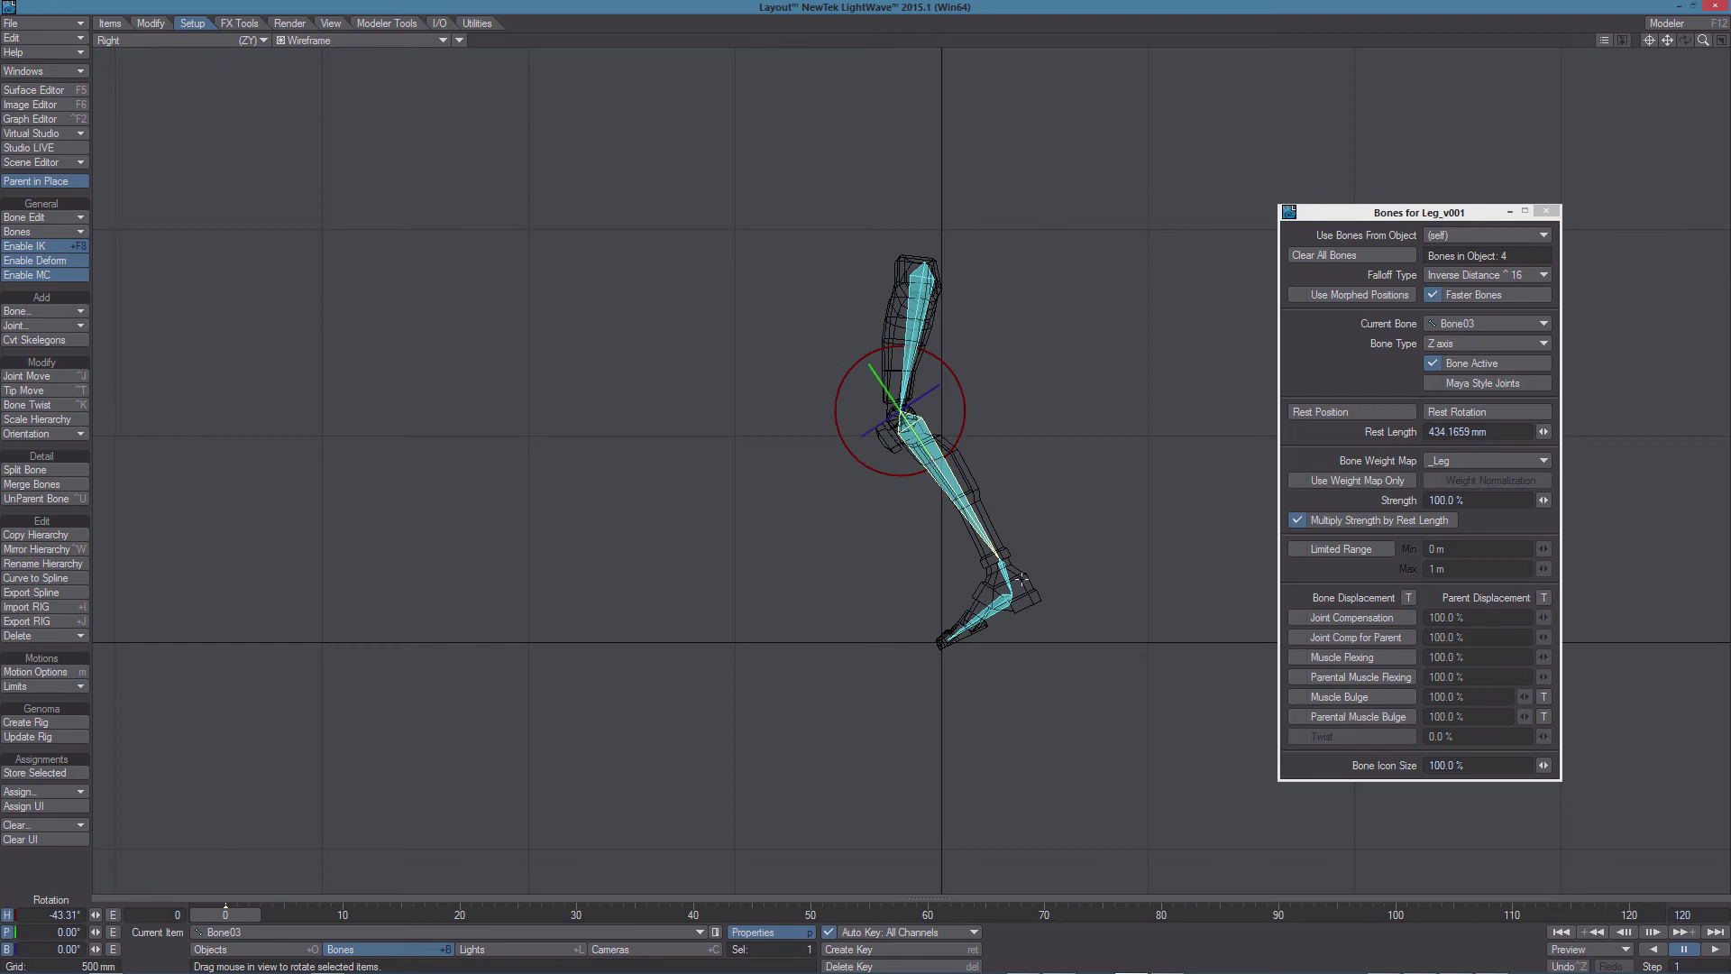
# Try rotating the foot bone and the ankle bone in the Right view to test how the mesh deforms.
pyautogui.click(1005, 569)
pyautogui.moveTo(1051, 597); pyautogui.dragTo(1051, 597)
pyautogui.press('Down')
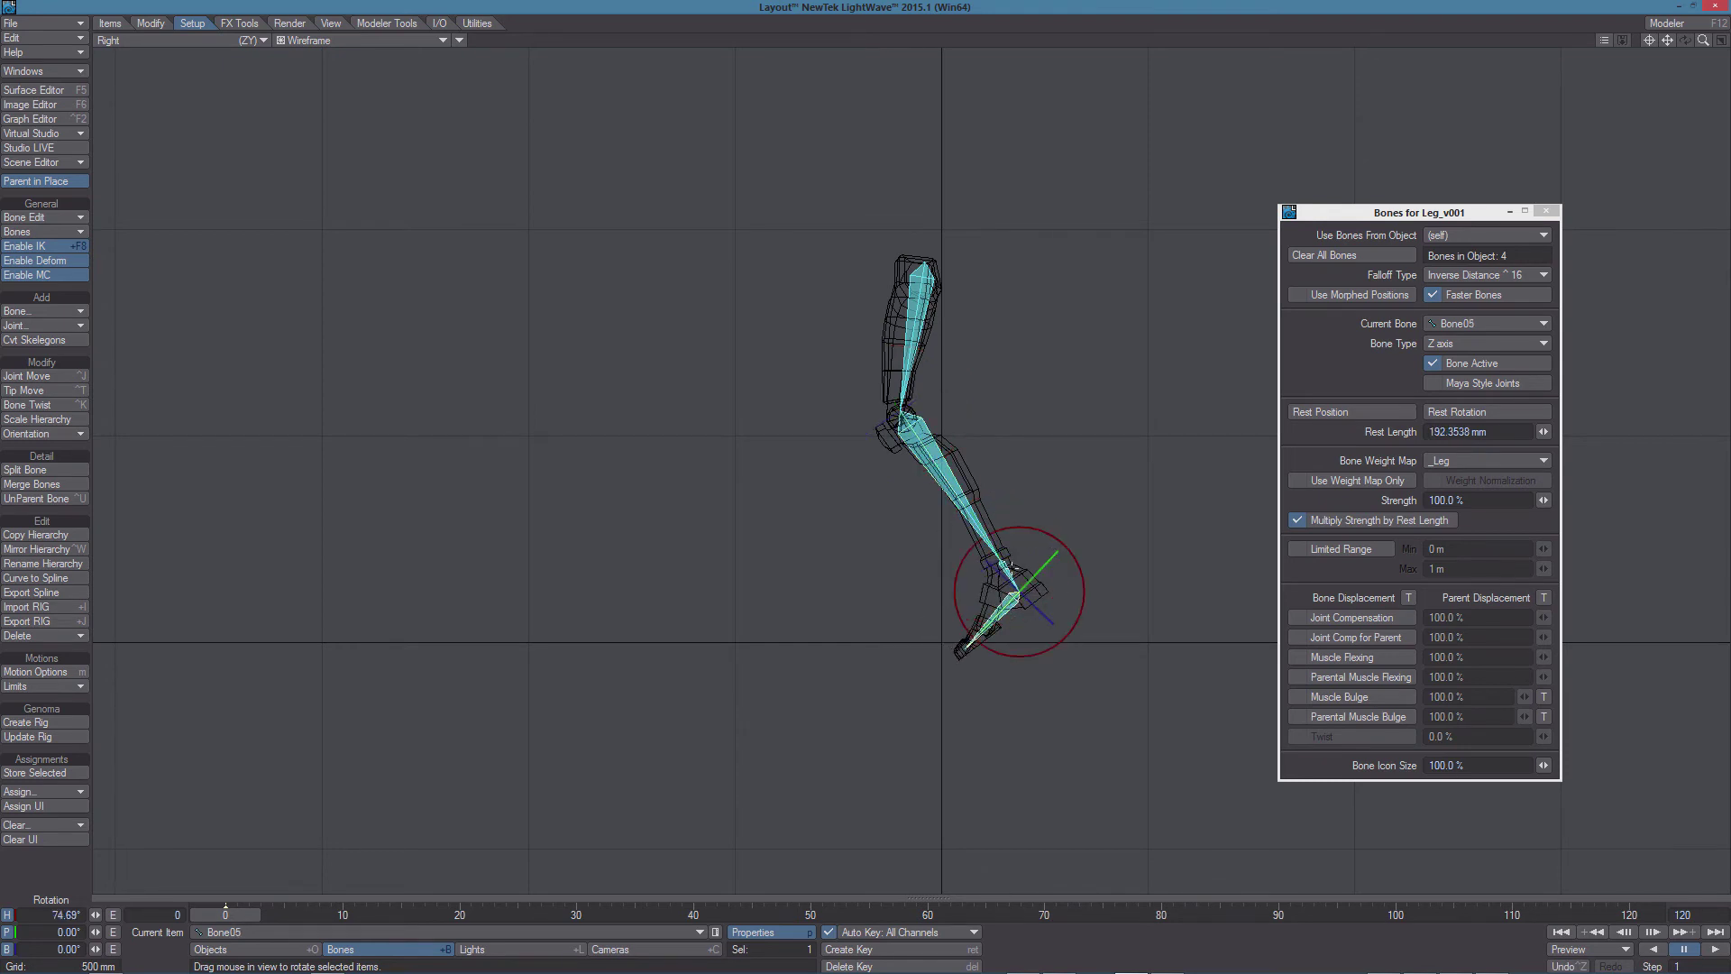
pyautogui.click(1009, 570)
pyautogui.moveTo(1065, 561); pyautogui.dragTo(1005, 510)
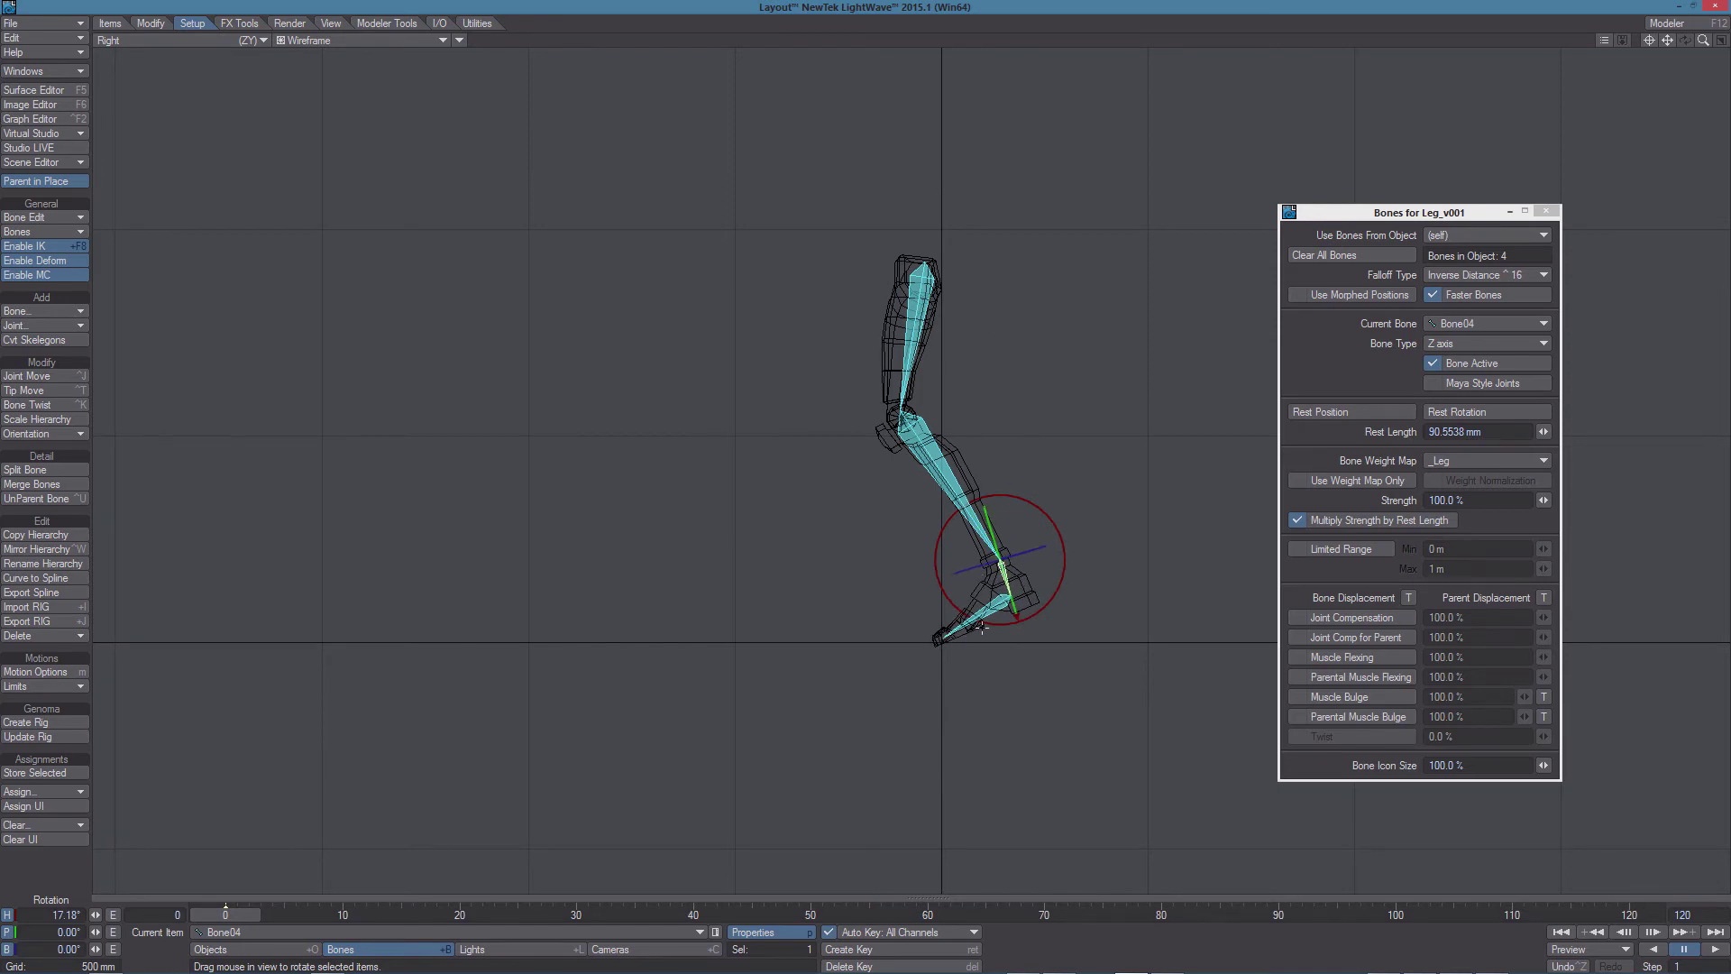
# Undo the test rotations of the leg's bones.
pyautogui.hotkey('ctrl', 'z')
pyautogui.hotkey('ctrl', 'z')
pyautogui.hotkey('ctrl', 'z')
pyautogui.hotkey('ctrl', 'z')
# Save the scene as Leg_v001 in the Scenes folder.
pyautogui.write('s for ')
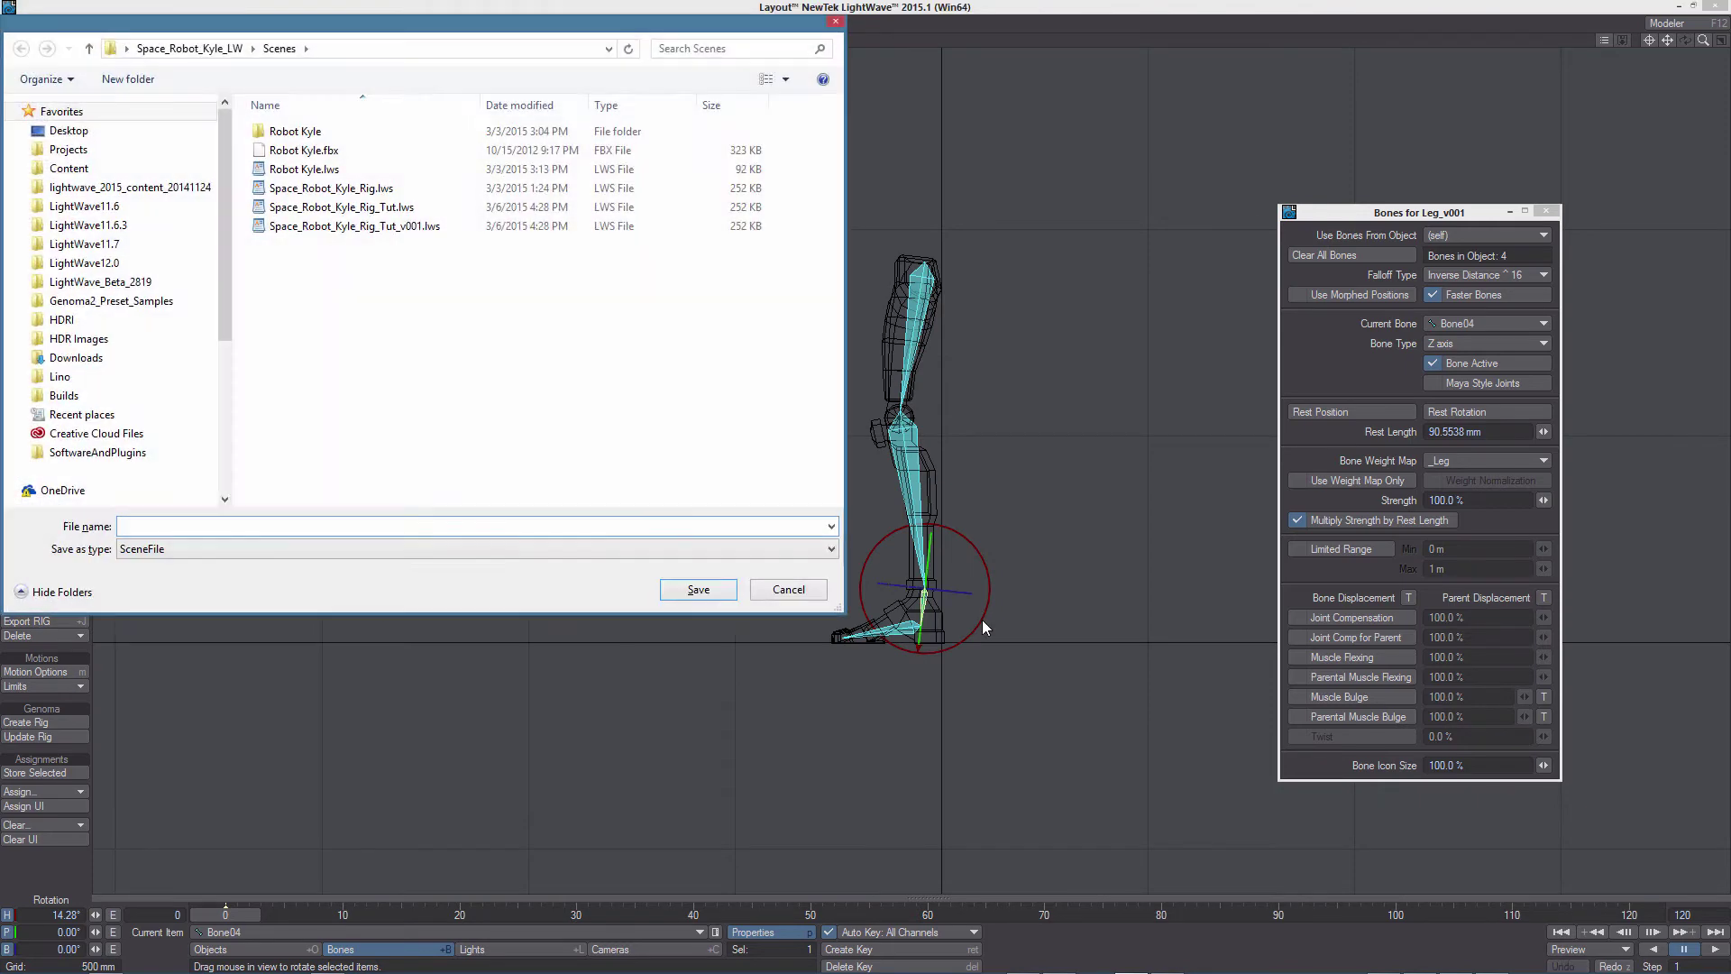
pyautogui.write('Leg_v001')
pyautogui.press('Return')
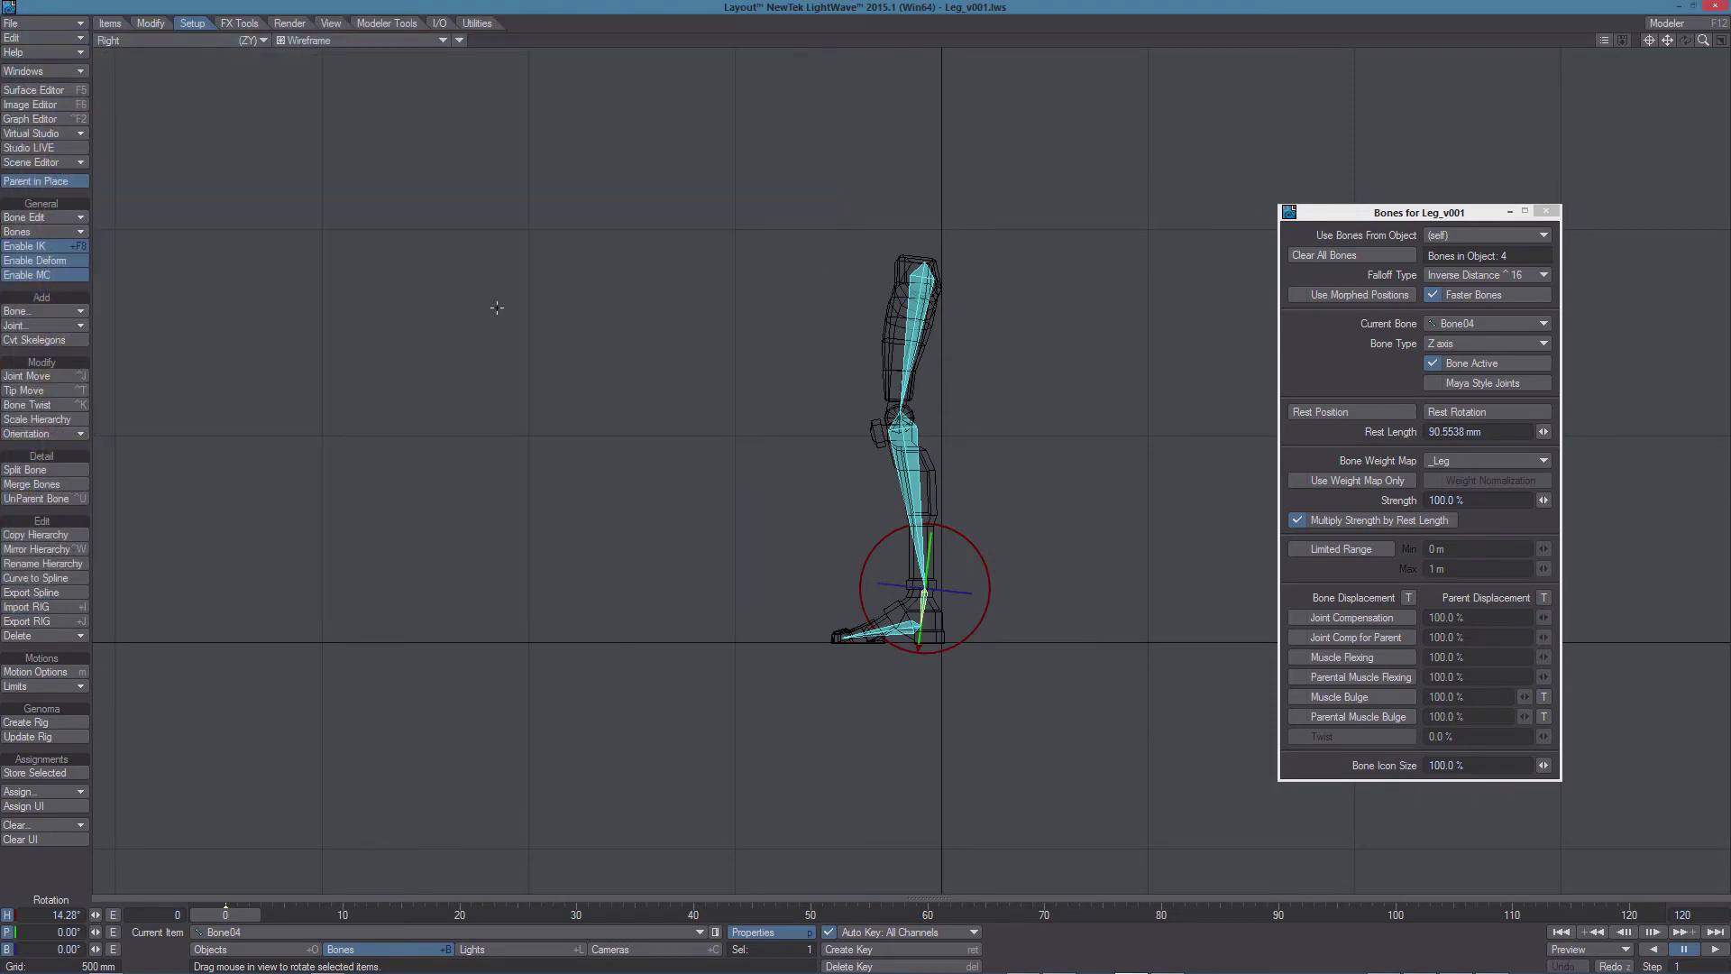
# Export the leg scene to Leg_v001.fbx as binary FBX201100 with Scale Scene off.
pyautogui.click(54, 22)
pyautogui.moveTo(59, 20)
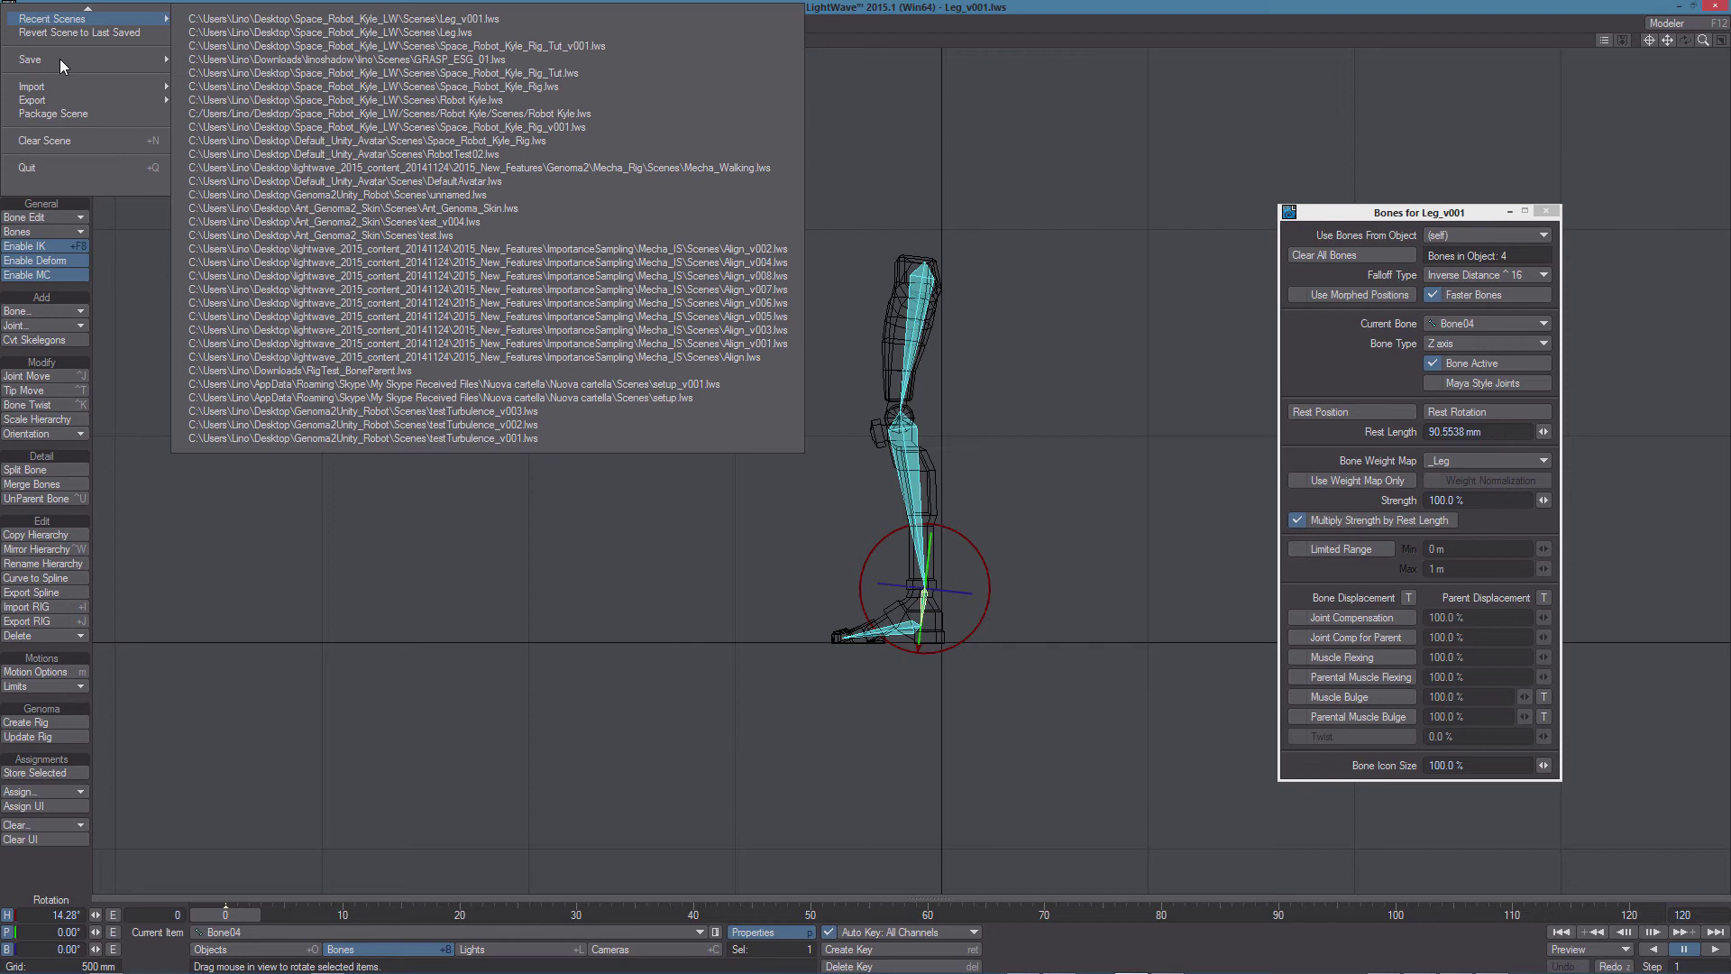
pyautogui.moveTo(59, 57)
pyautogui.click(226, 115)
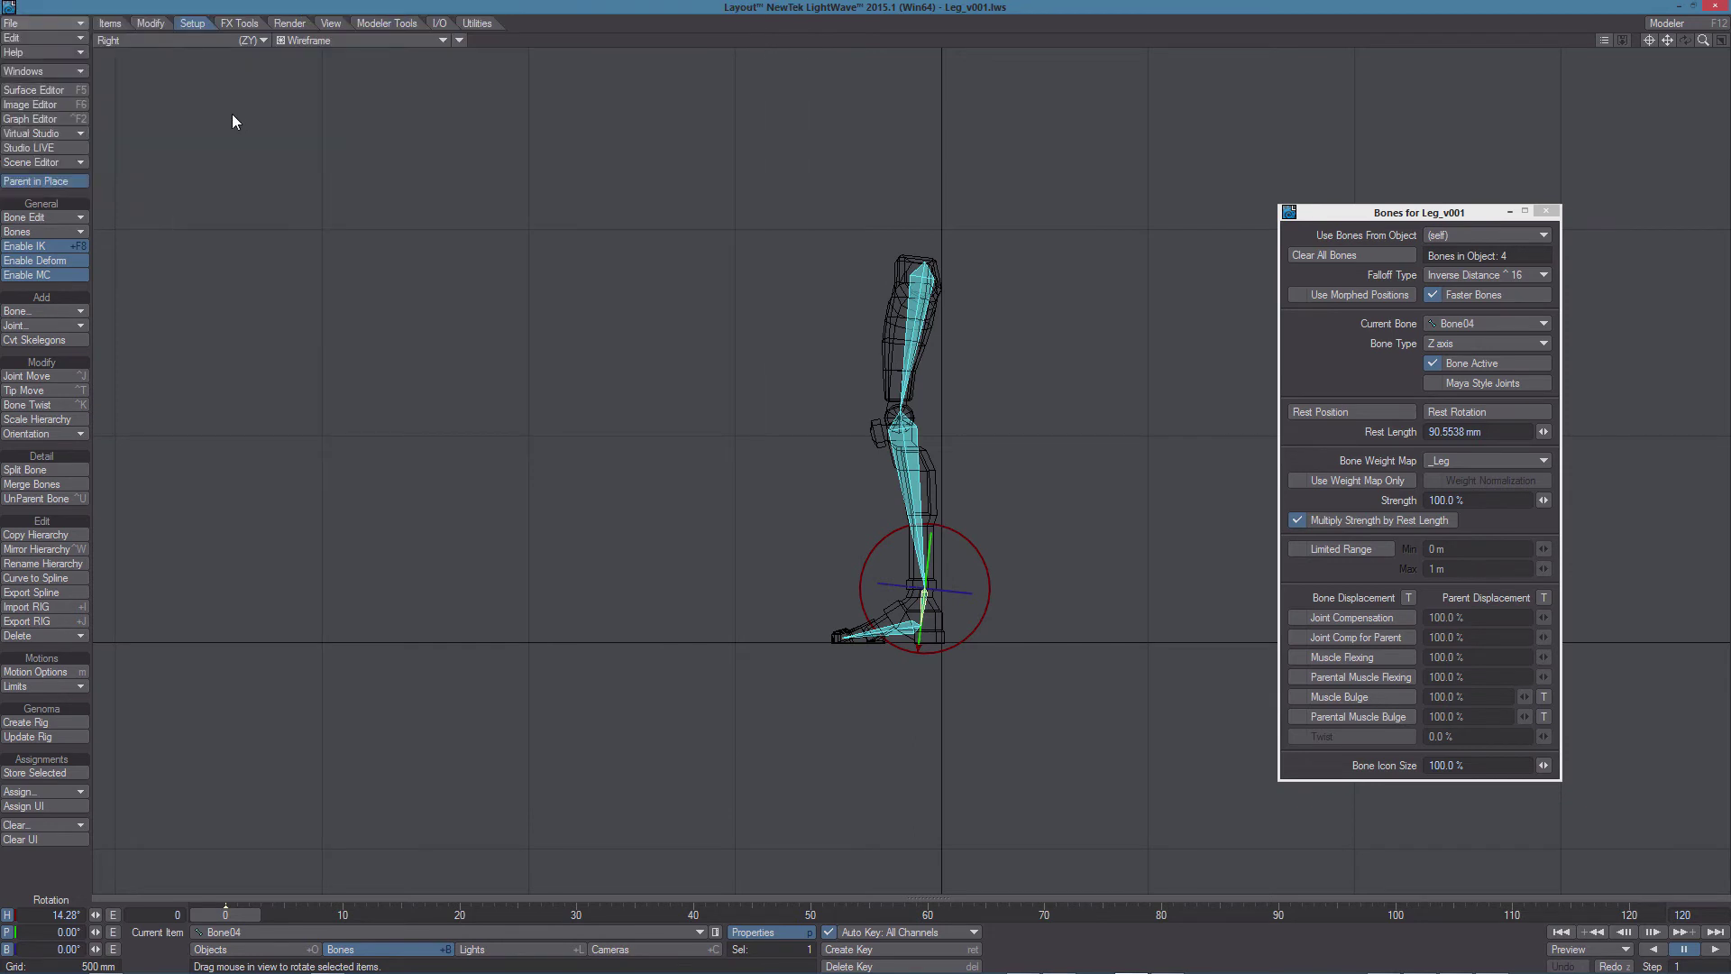
pyautogui.moveTo(597, 337); pyautogui.dragTo(662, 203)
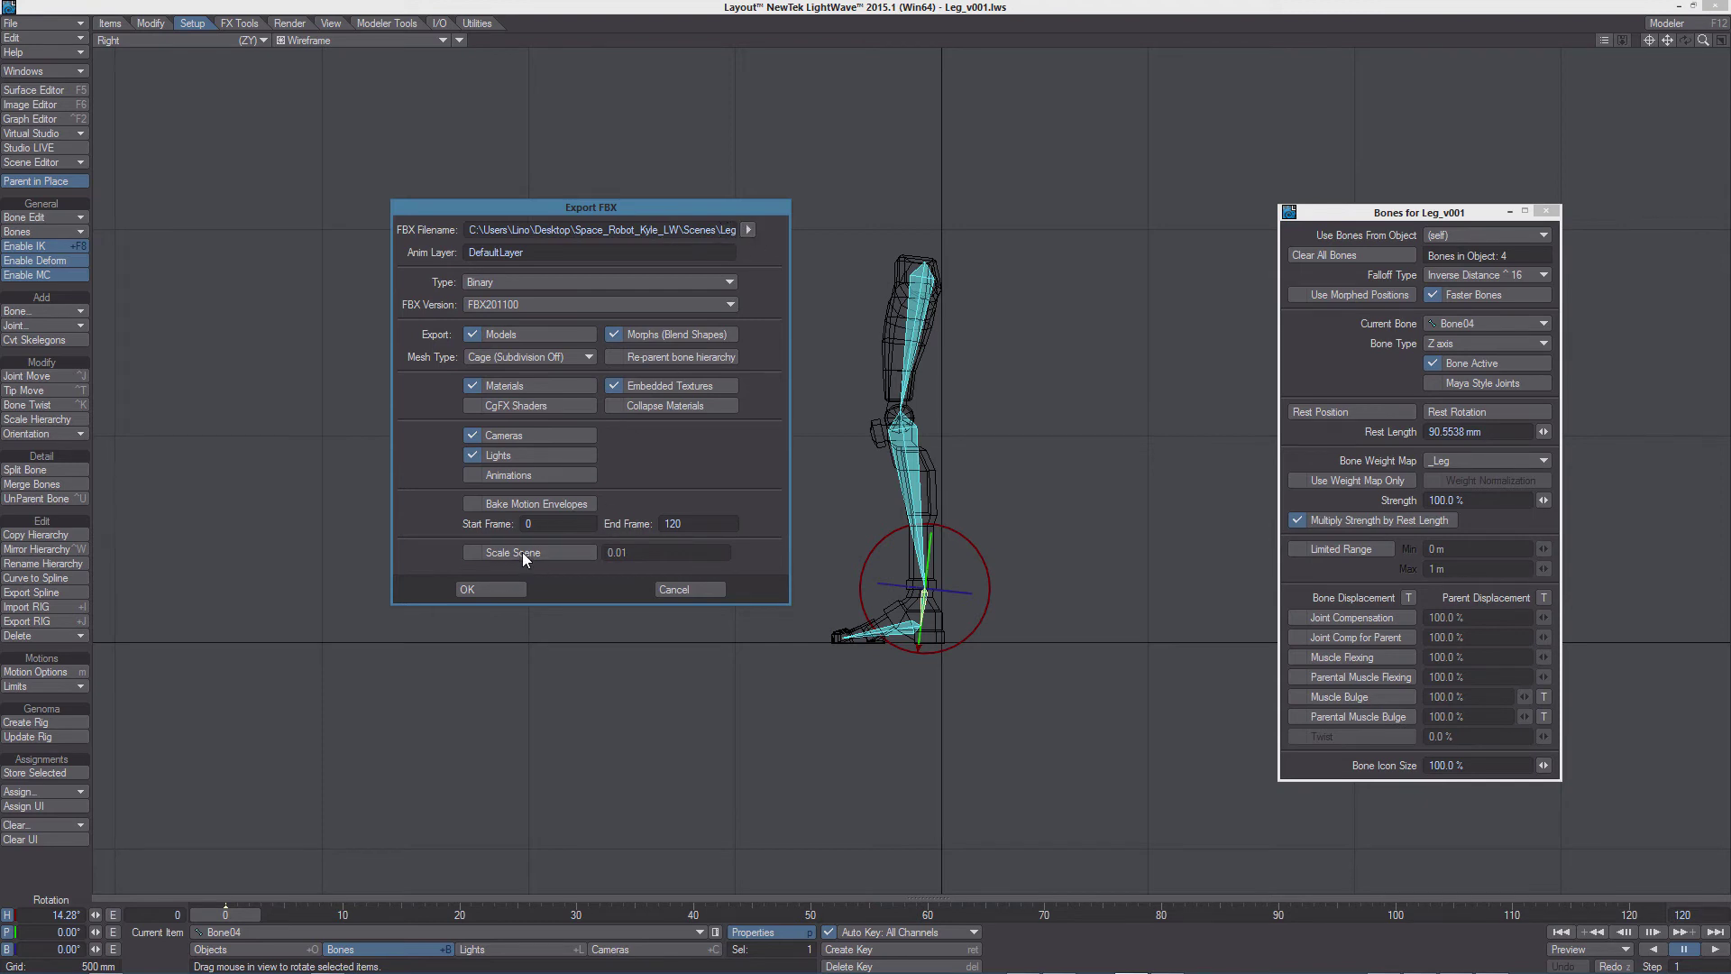
pyautogui.click(493, 588)
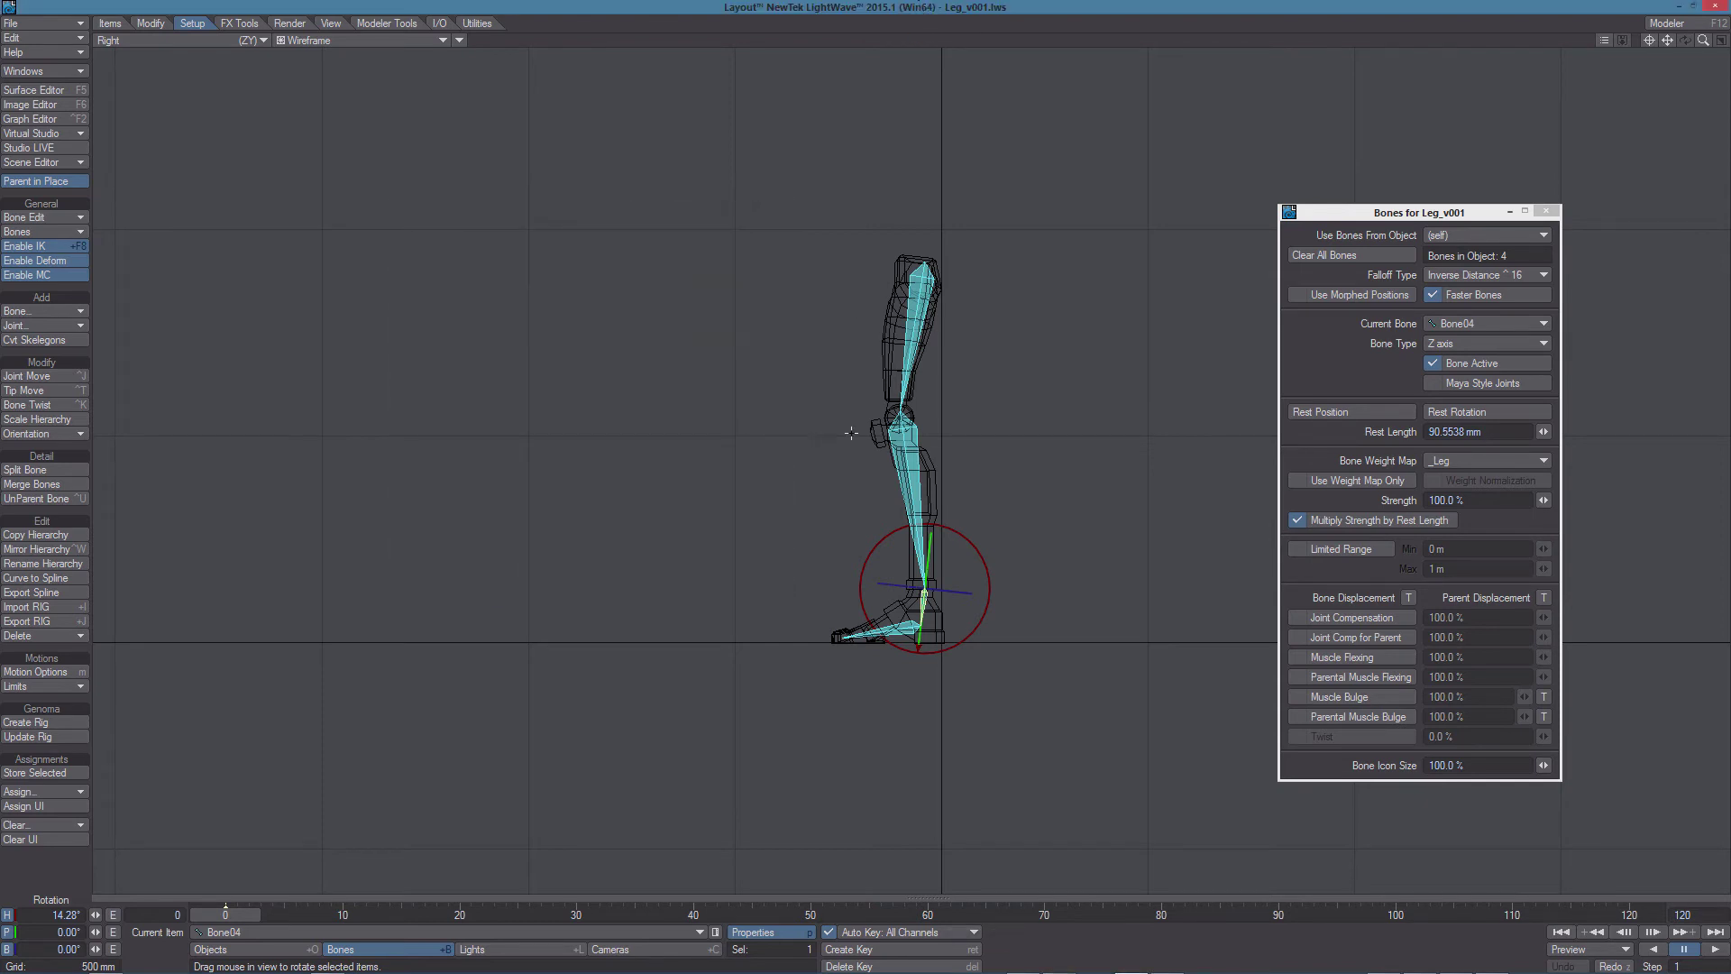
# Clear the scene and load Leg_v001.fbx with Bake Rotations and joints imported as Maya Style Joints.
pyautogui.hotkey('shift', 'n')
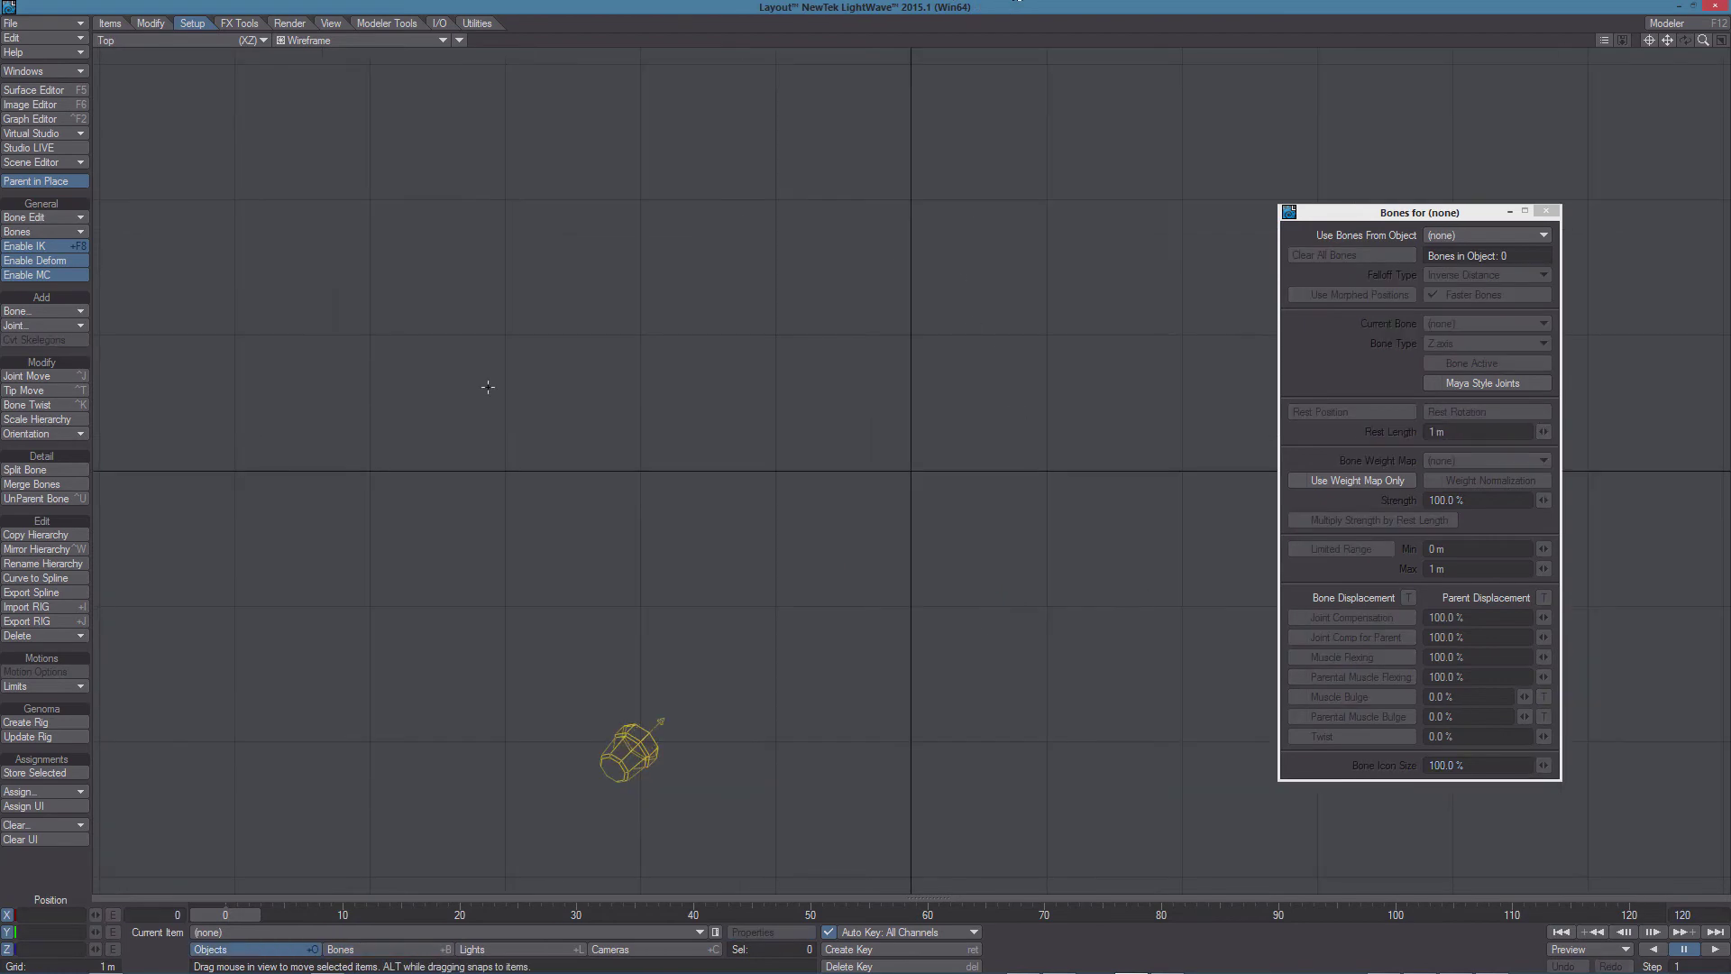
pyautogui.click(61, 23)
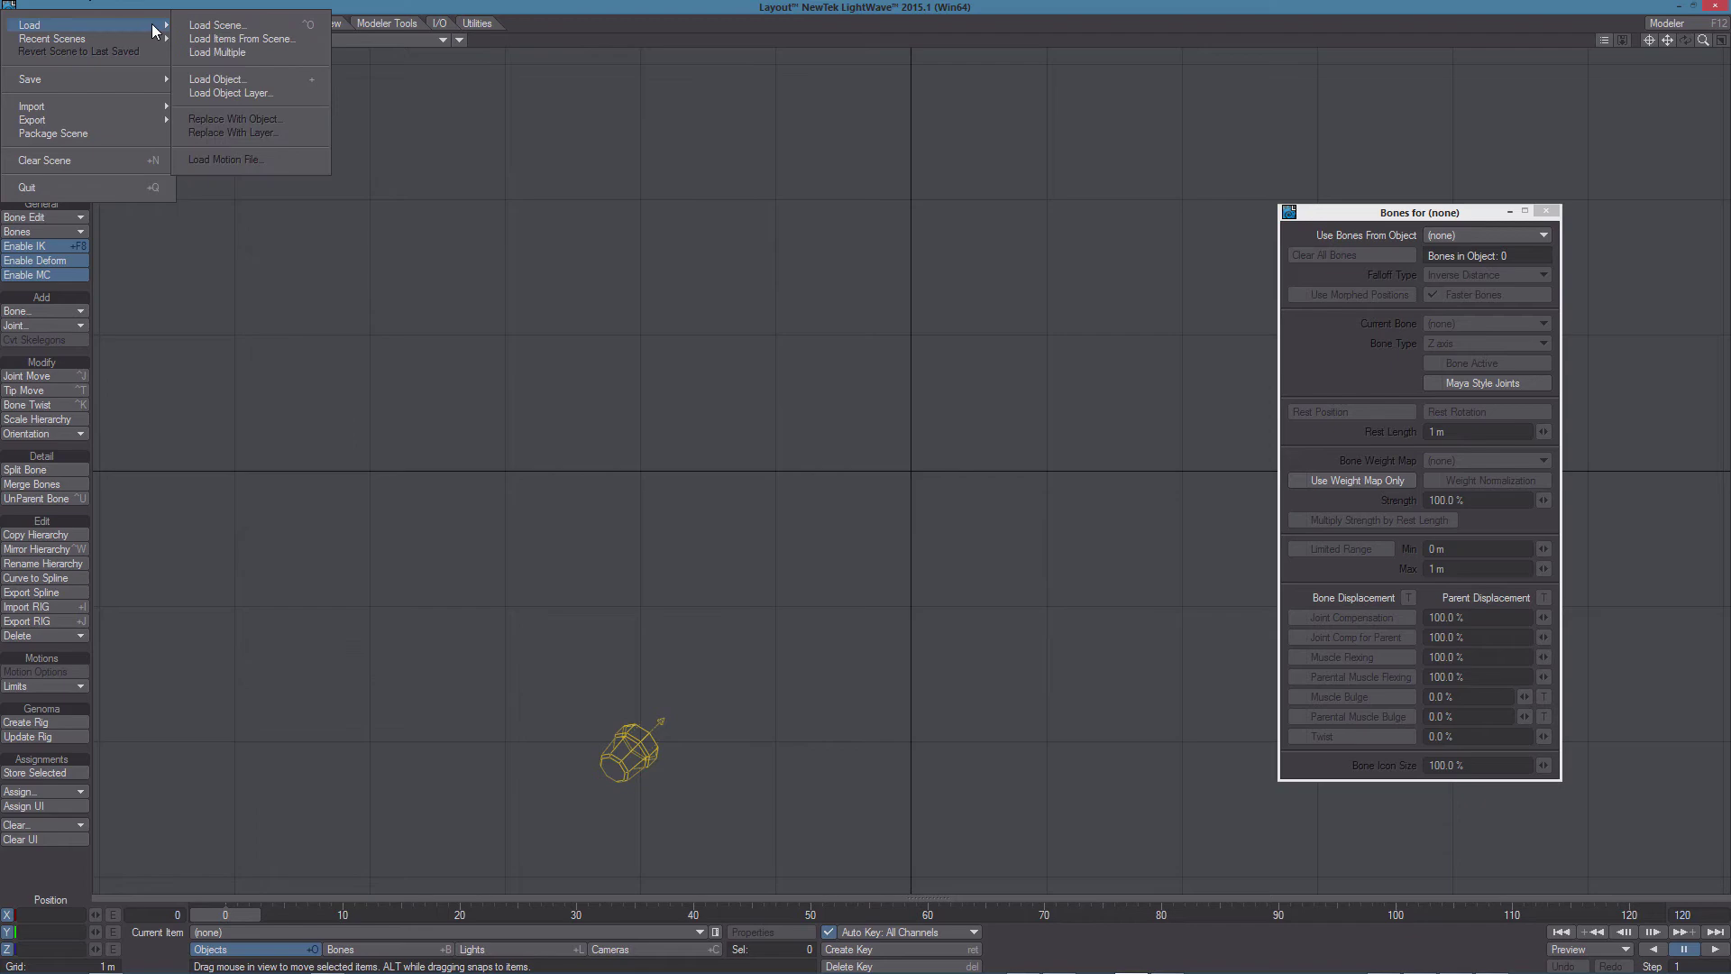
pyautogui.click(208, 29)
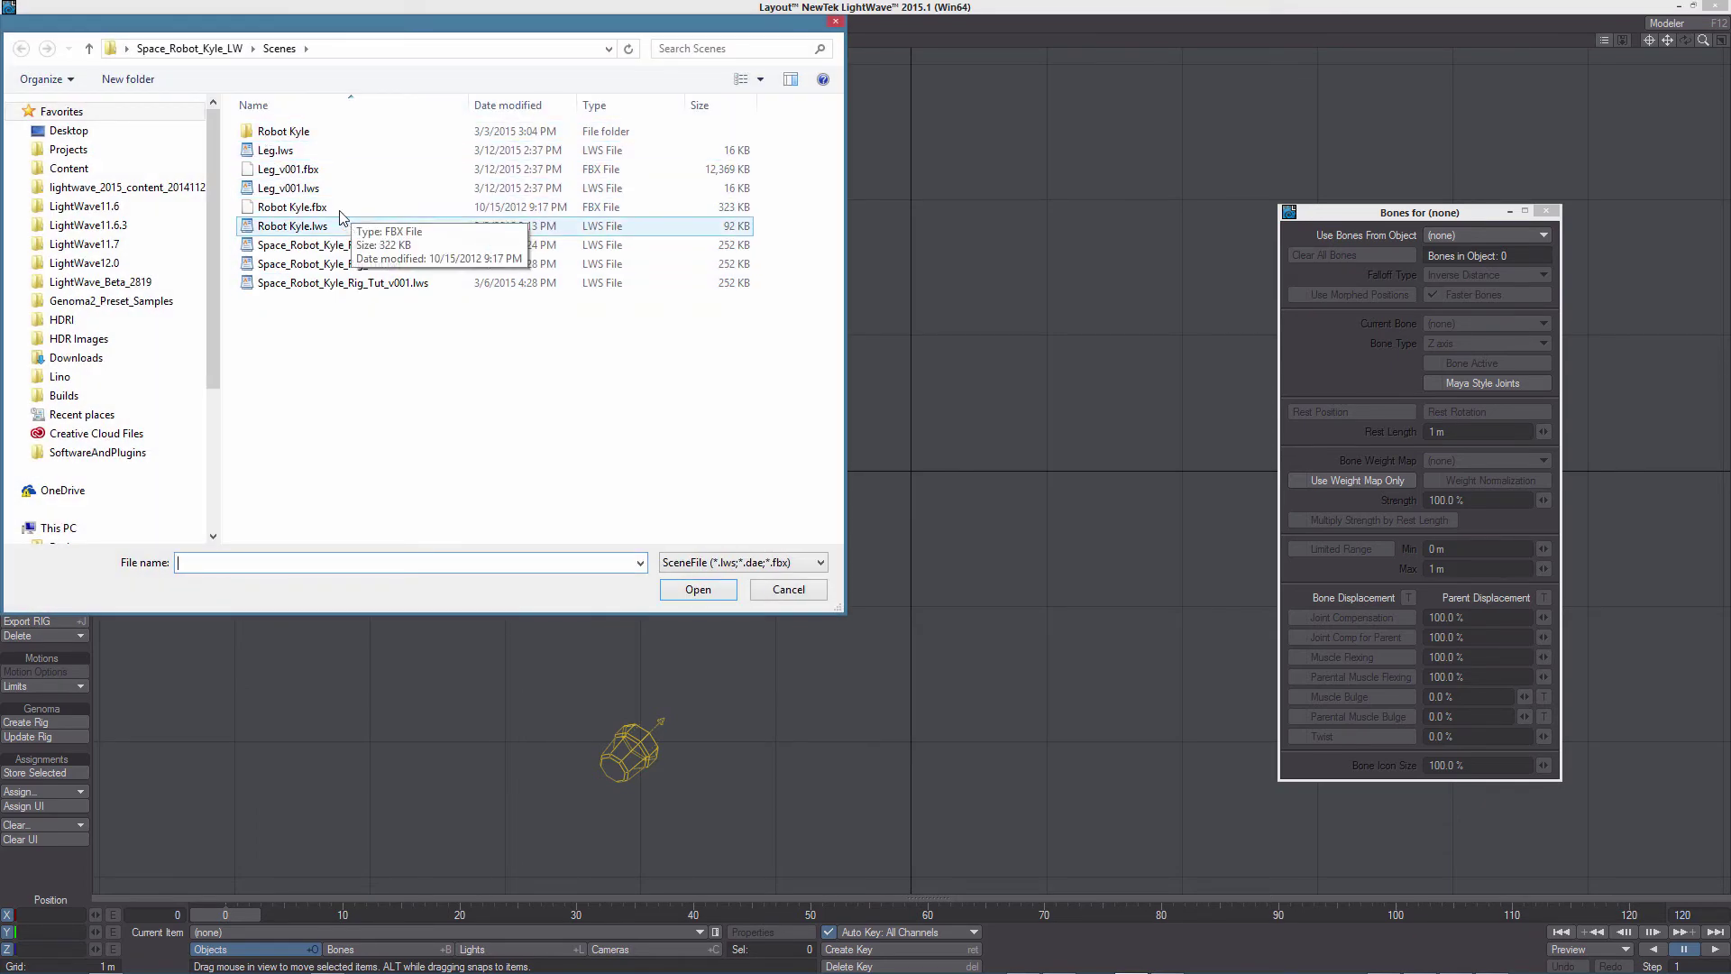
pyautogui.doubleClick(307, 171)
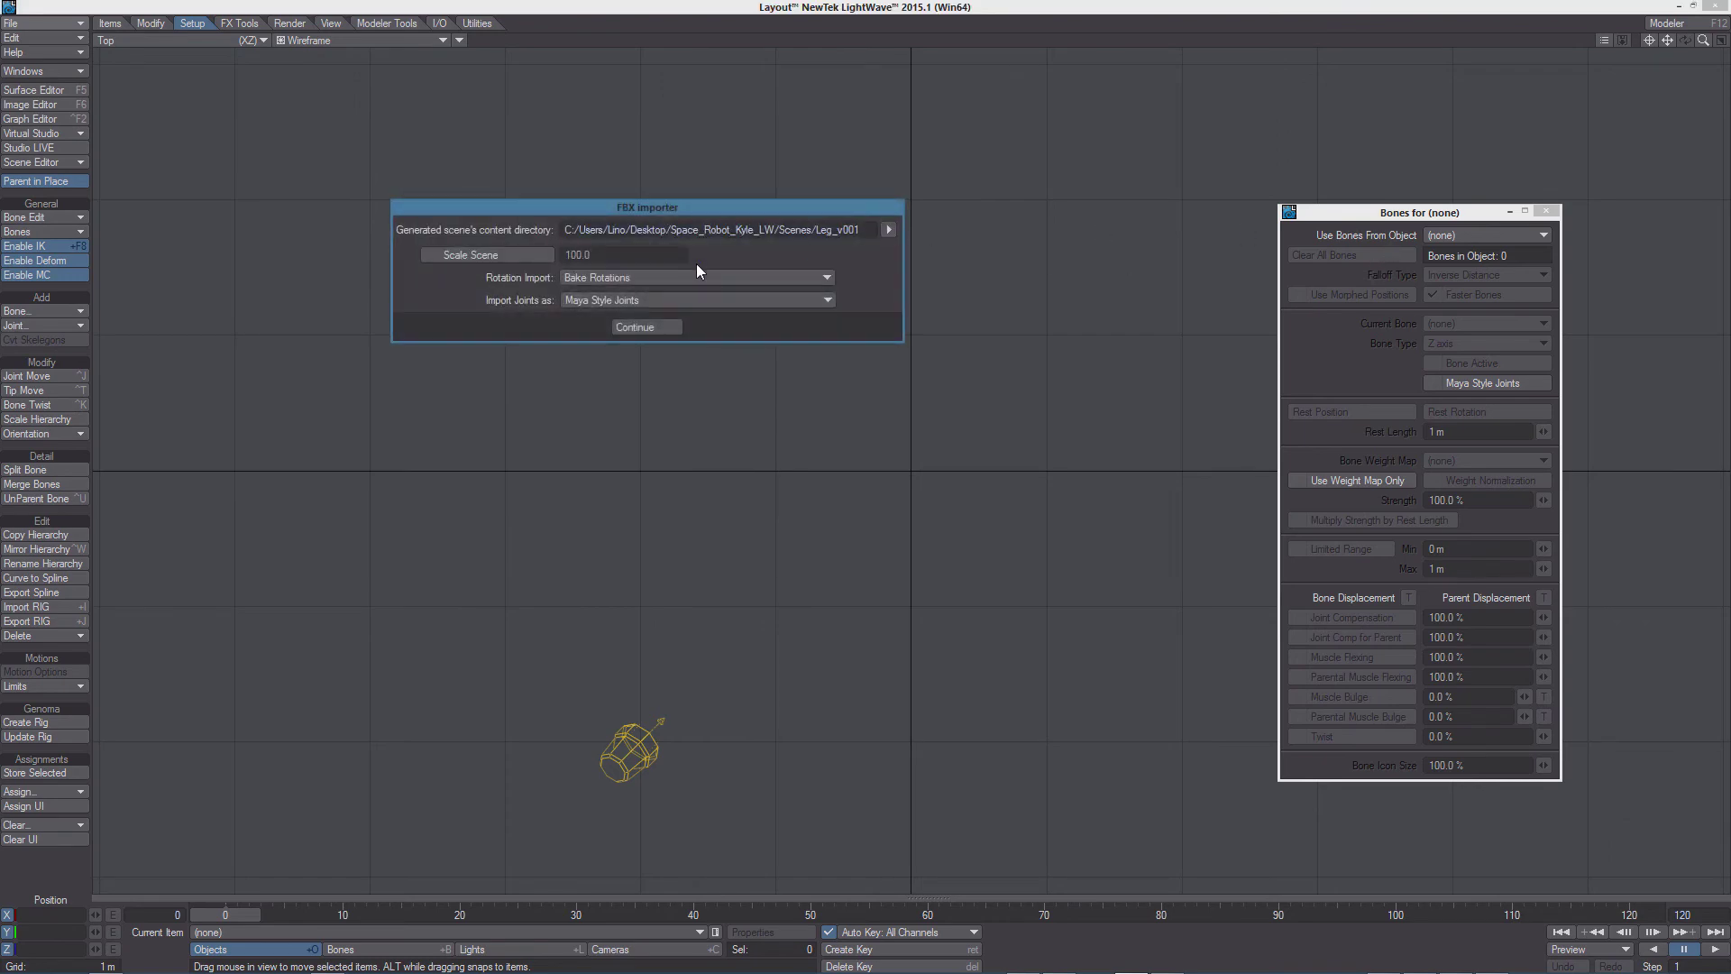
pyautogui.click(637, 326)
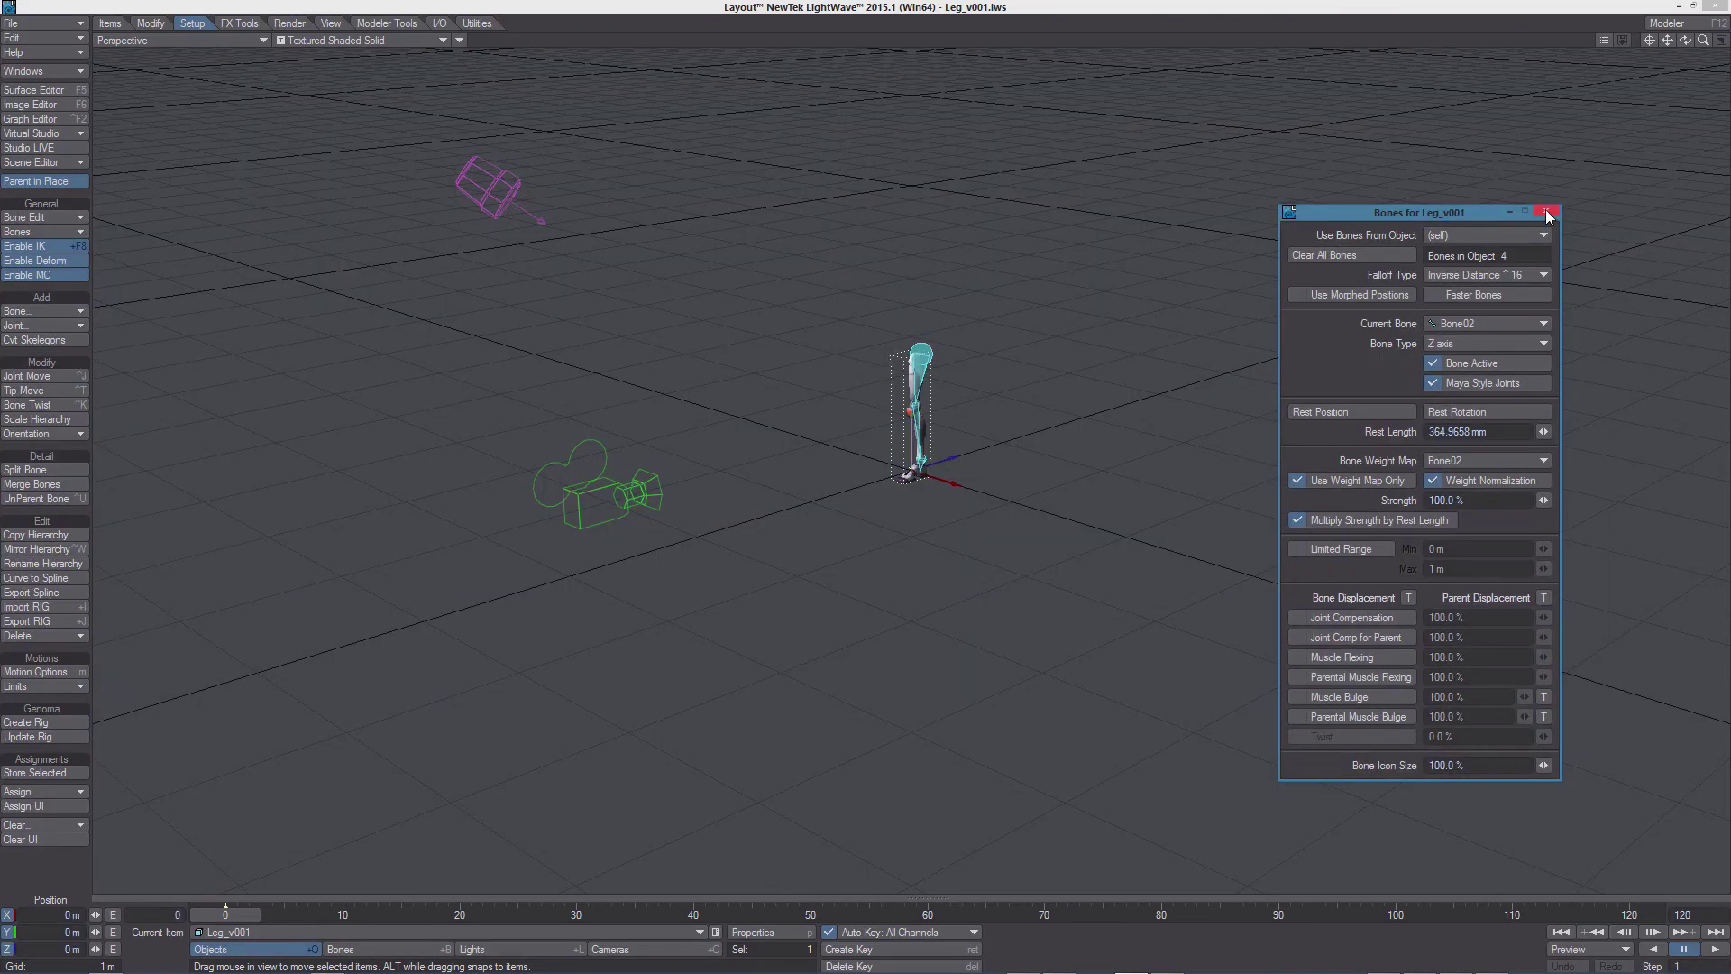
# Select a bone of the imported leg in the Perspective view and display its bone properties.
pyautogui.click(1546, 211)
pyautogui.scroll(4, 1025, 369)
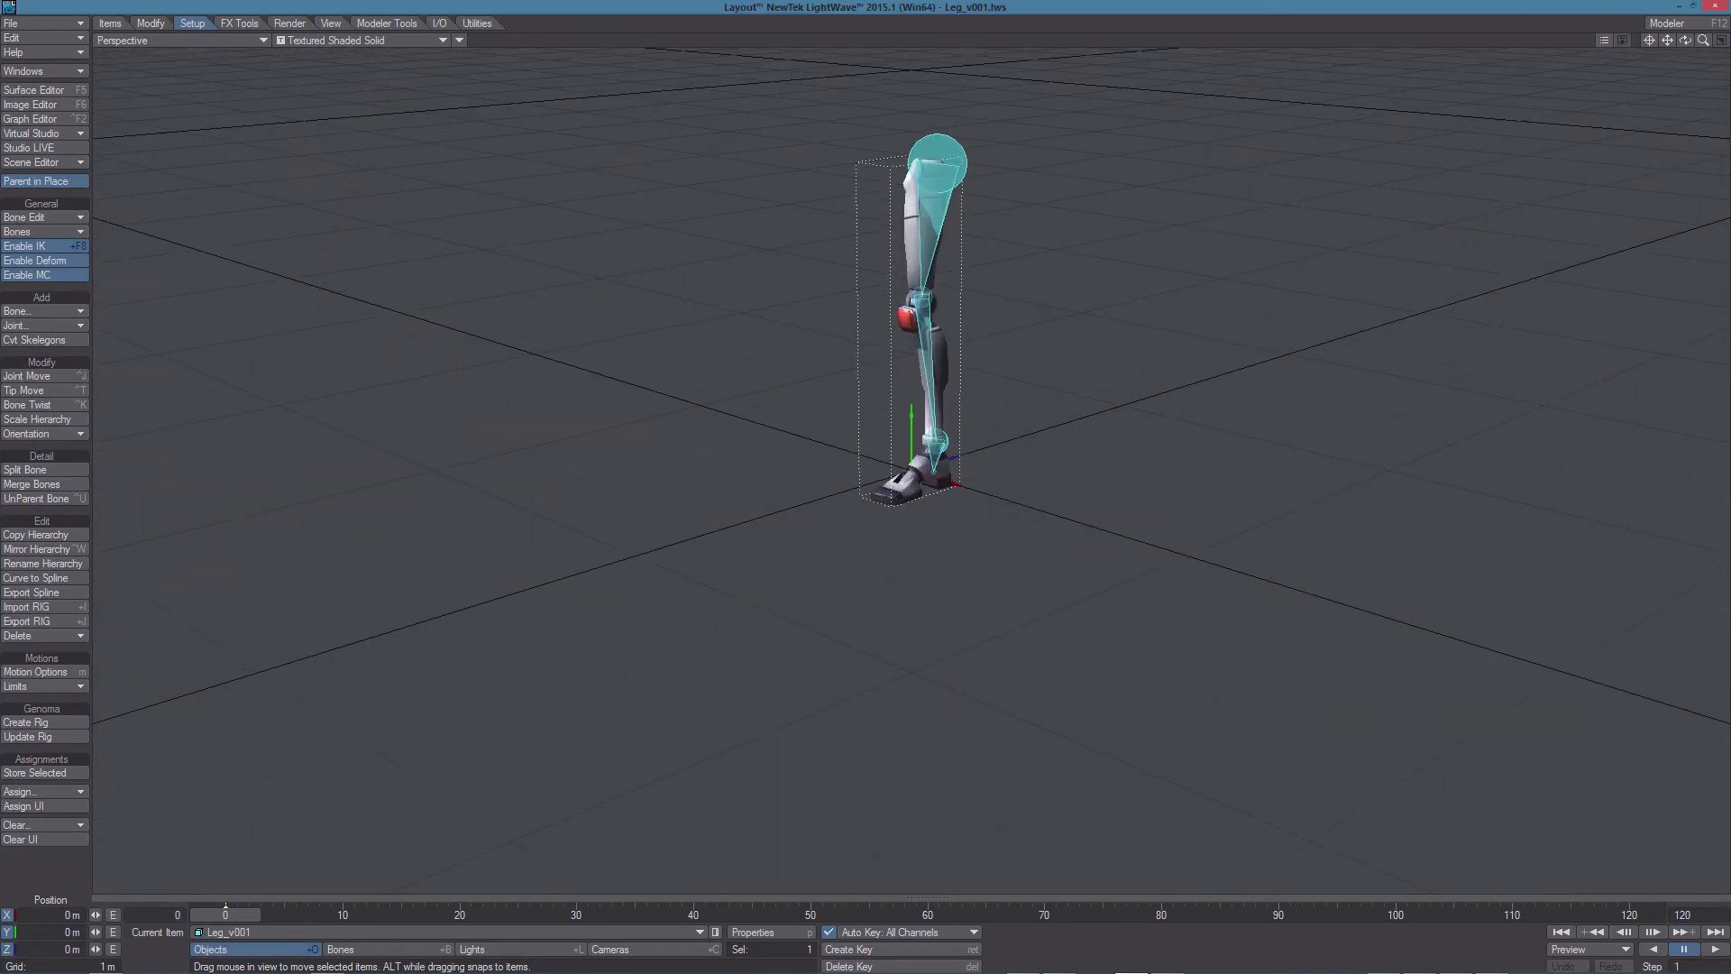
pyautogui.keyDown('alt'); pyautogui.keyDown('shift'); pyautogui.moveTo(1014, 344); pyautogui.dragTo(946, 368); pyautogui.keyUp('shift'); pyautogui.keyUp('alt')
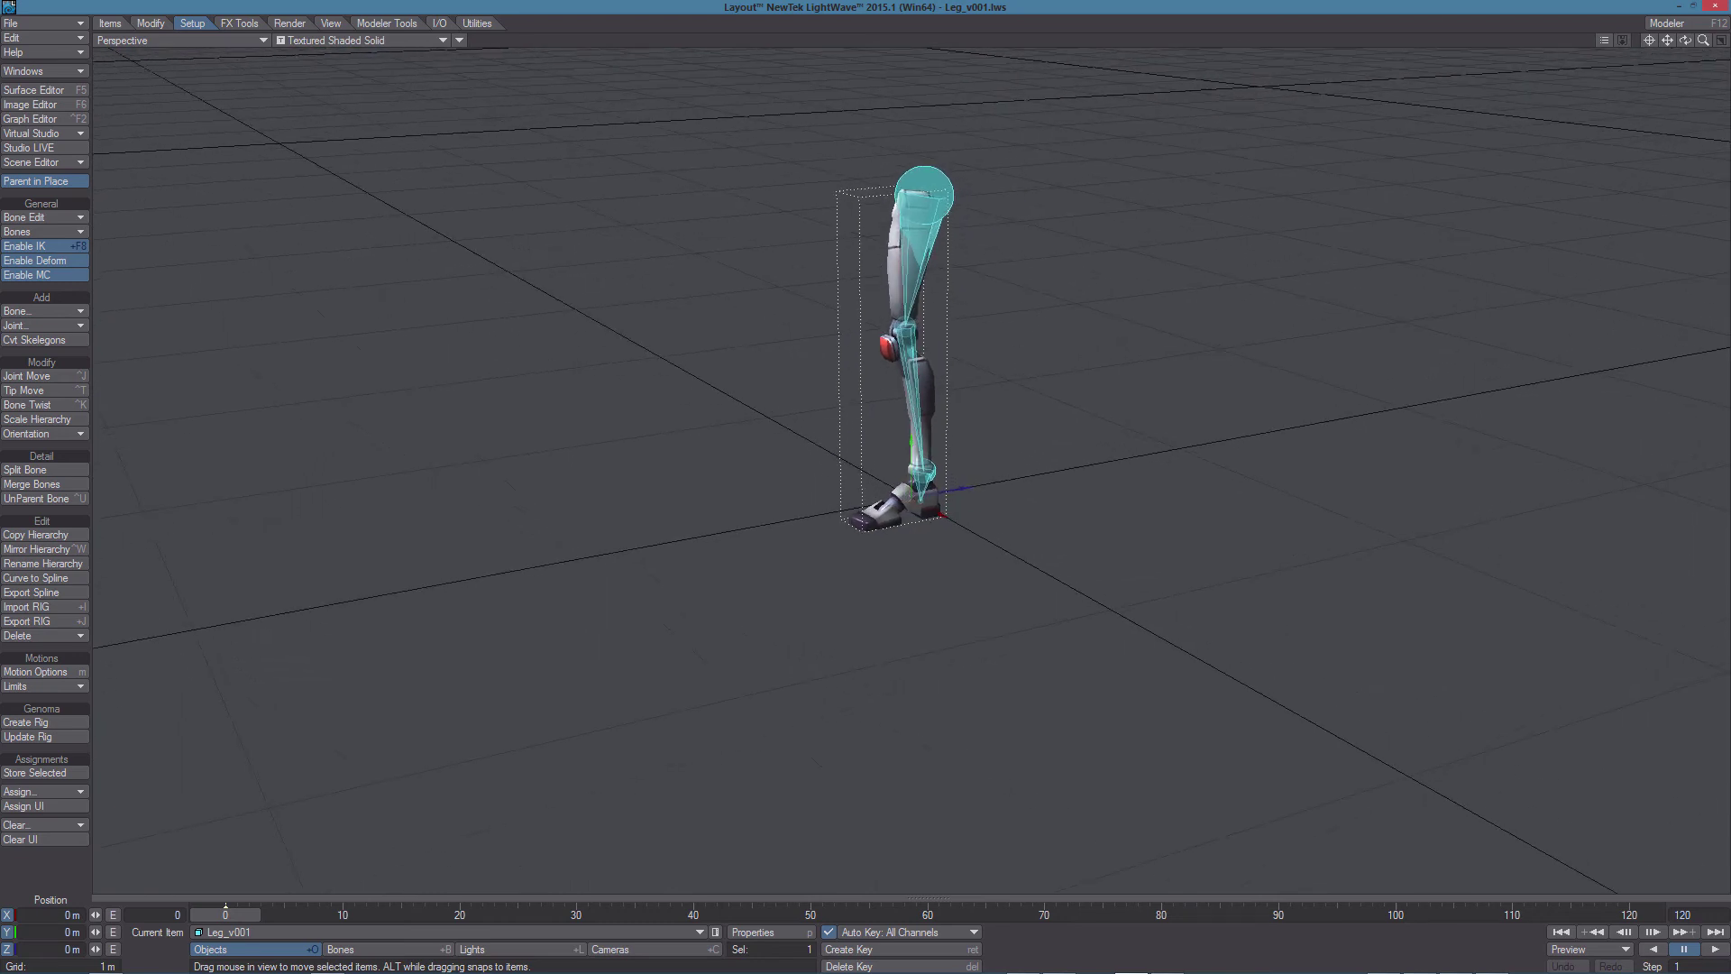
pyautogui.click(948, 237)
pyautogui.press('p')
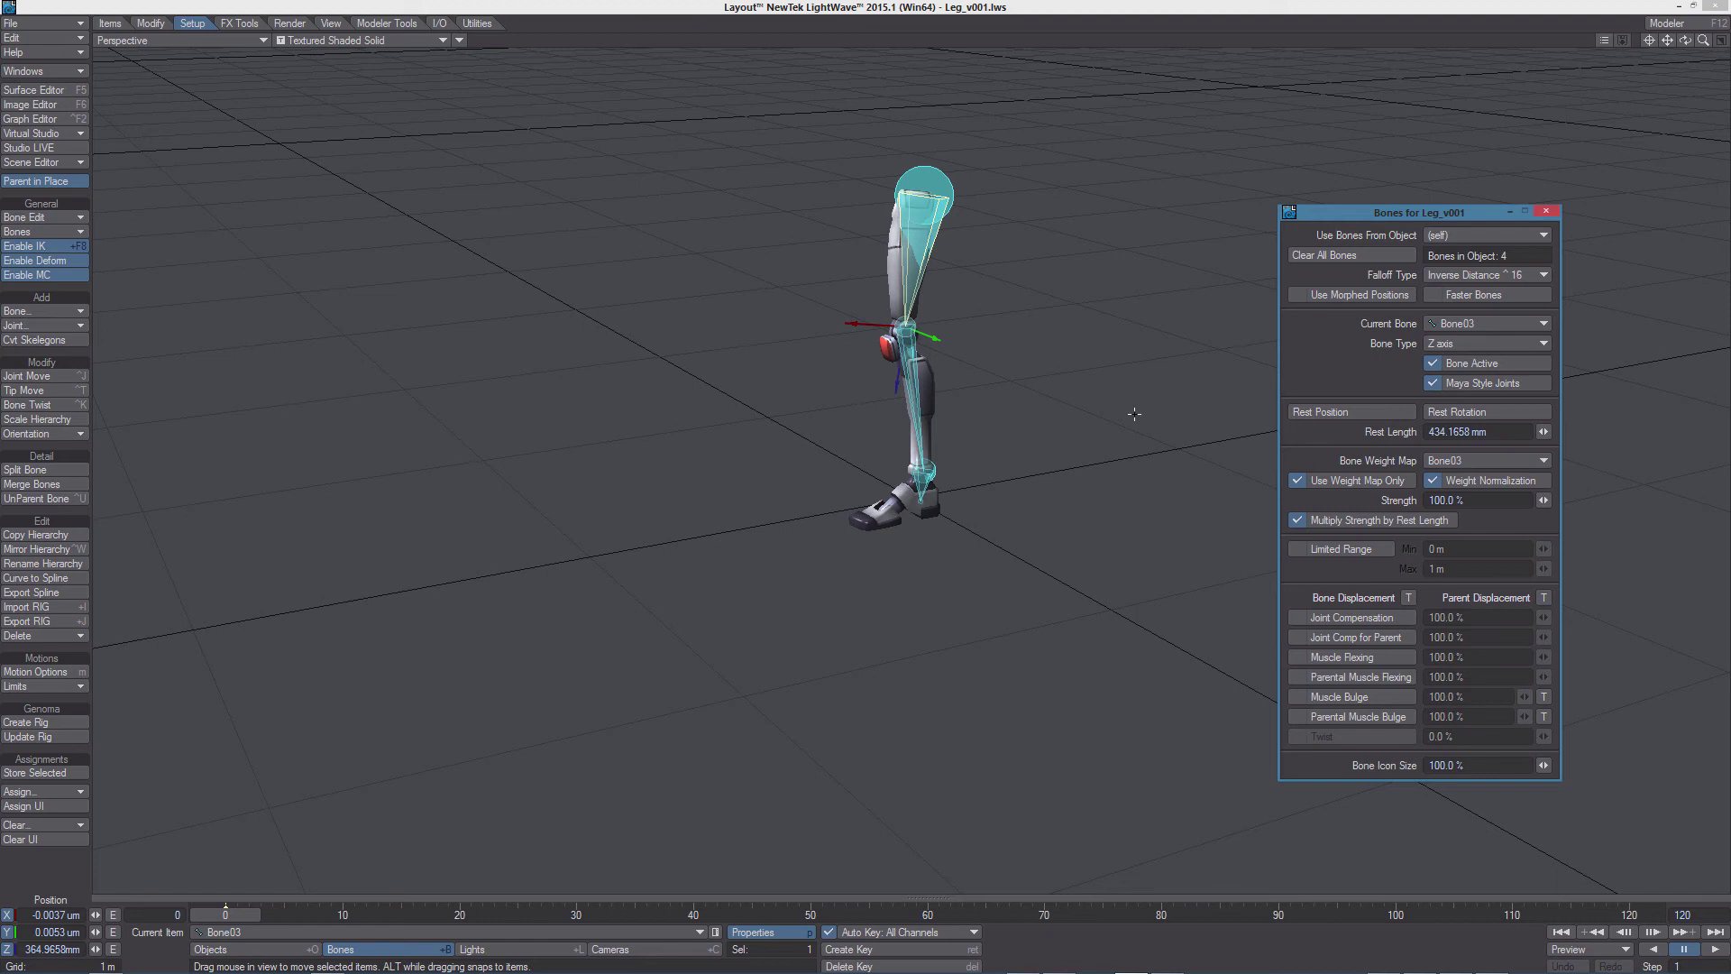
# Go through the imported leg's bones from thigh to foot and check the weight map assigned to each.
pyautogui.press('Down')
pyautogui.click(944, 210)
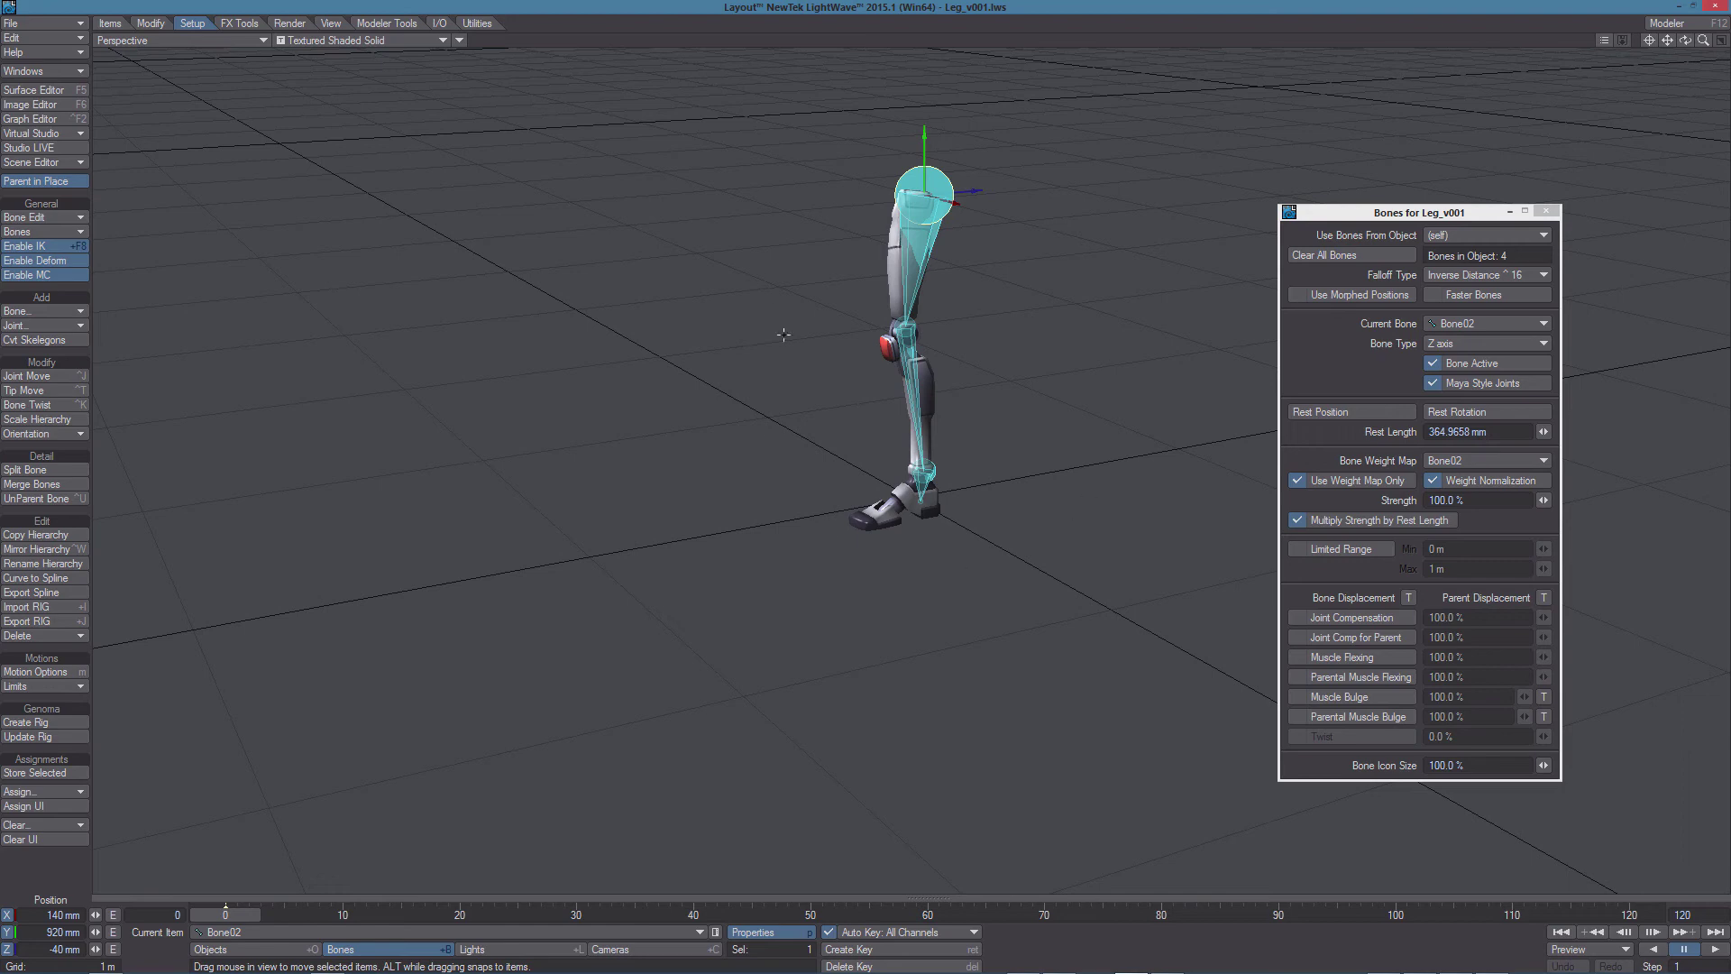
pyautogui.click(929, 394)
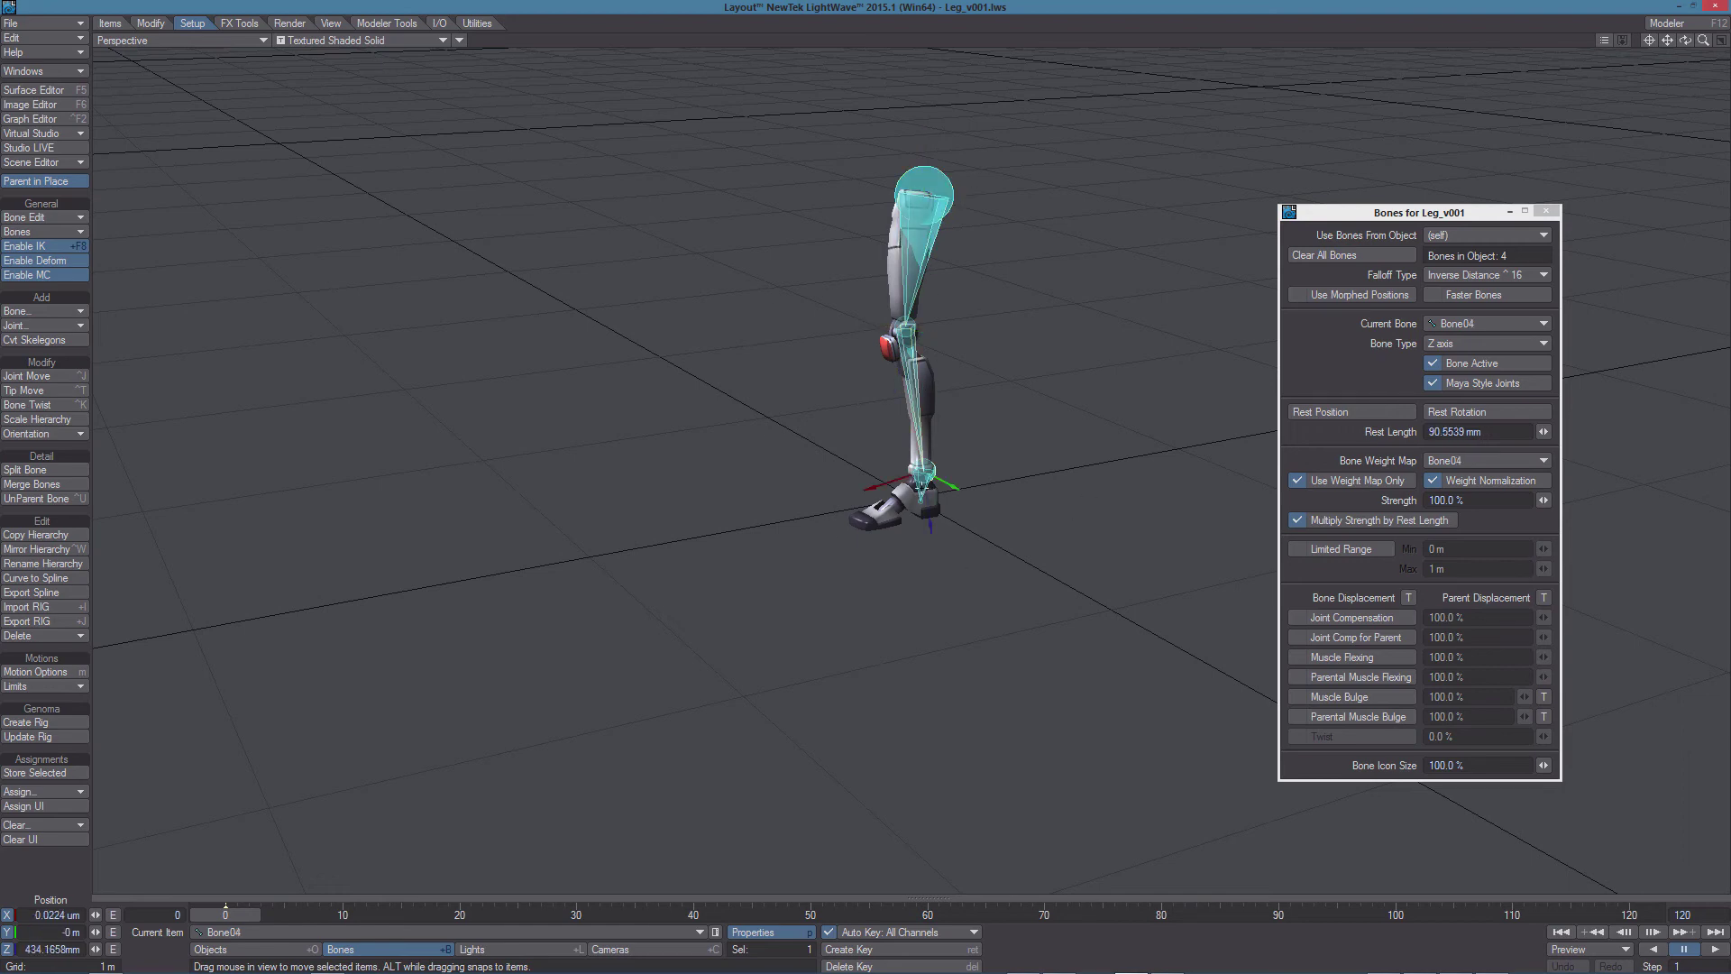
pyautogui.click(924, 482)
pyautogui.click(932, 244)
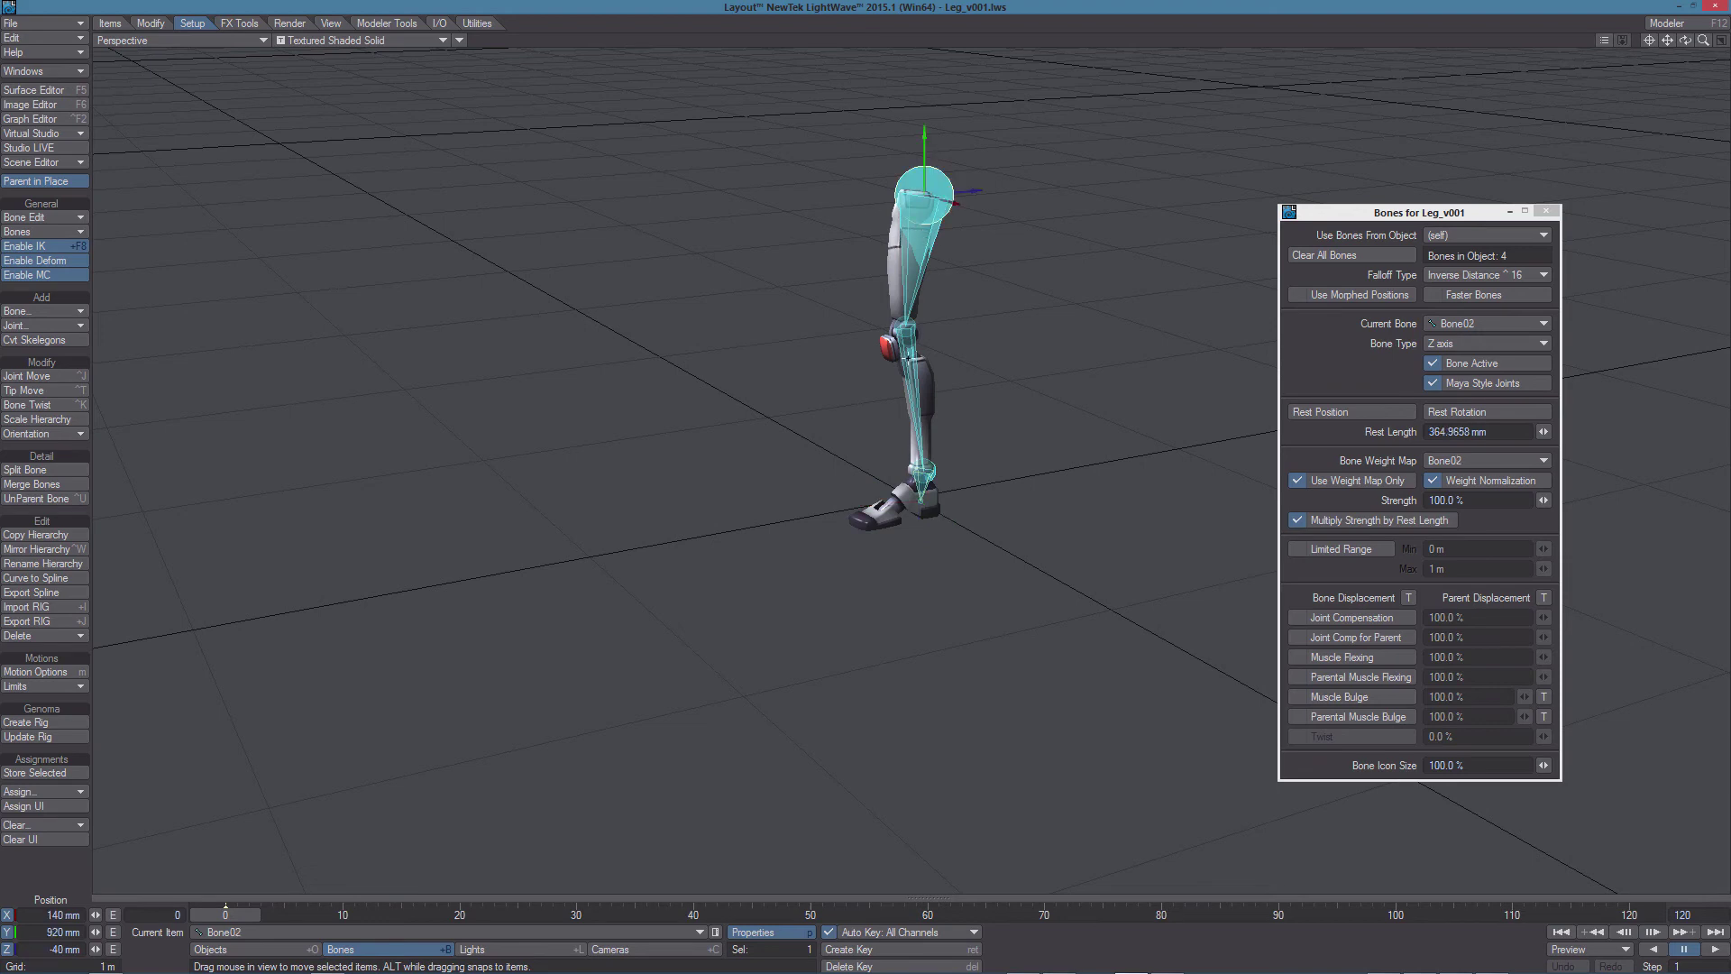
pyautogui.click(923, 478)
pyautogui.click(919, 372)
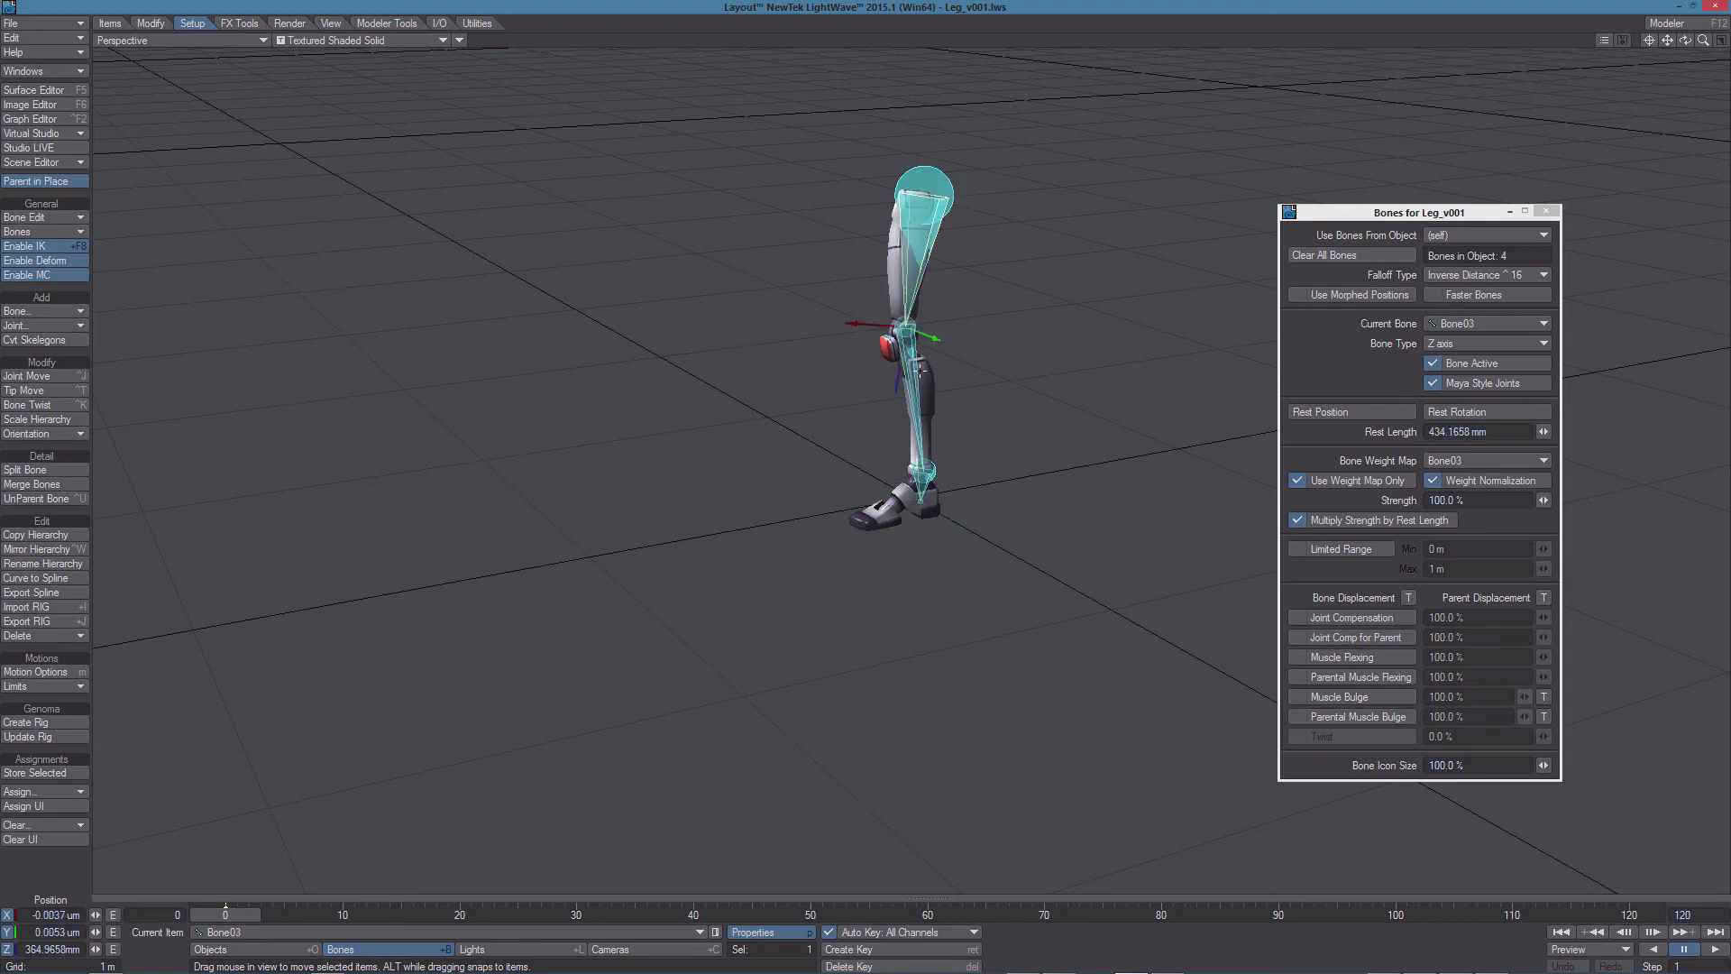
pyautogui.click(938, 411)
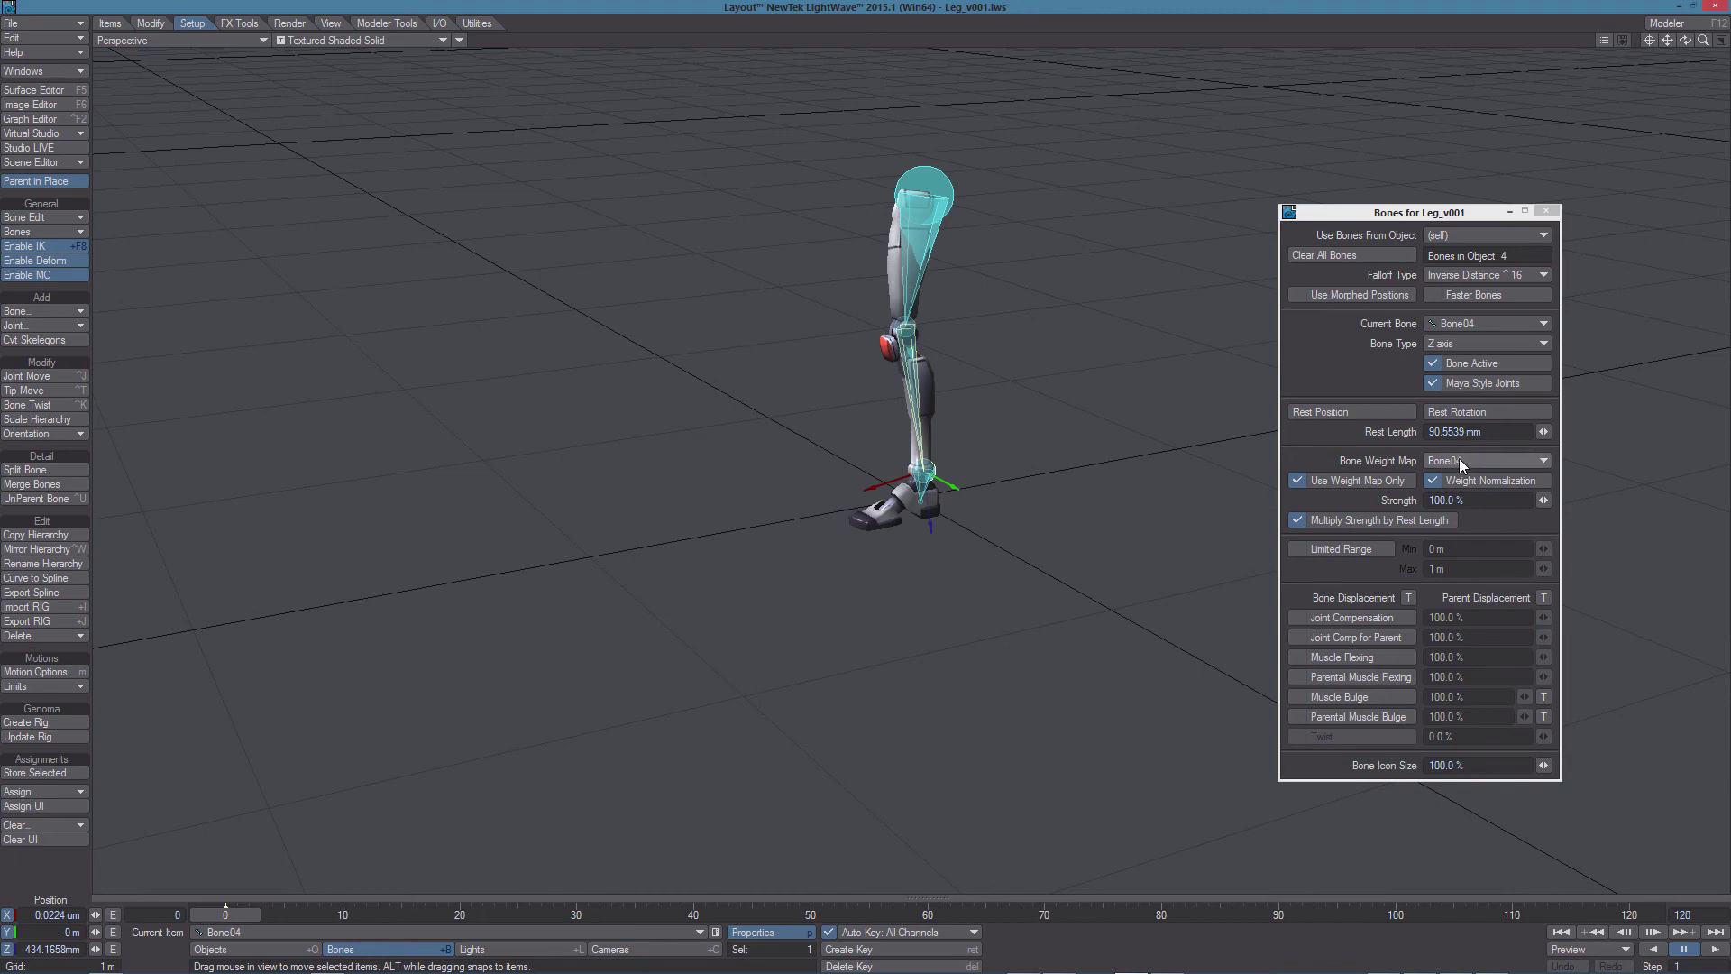
pyautogui.click(925, 488)
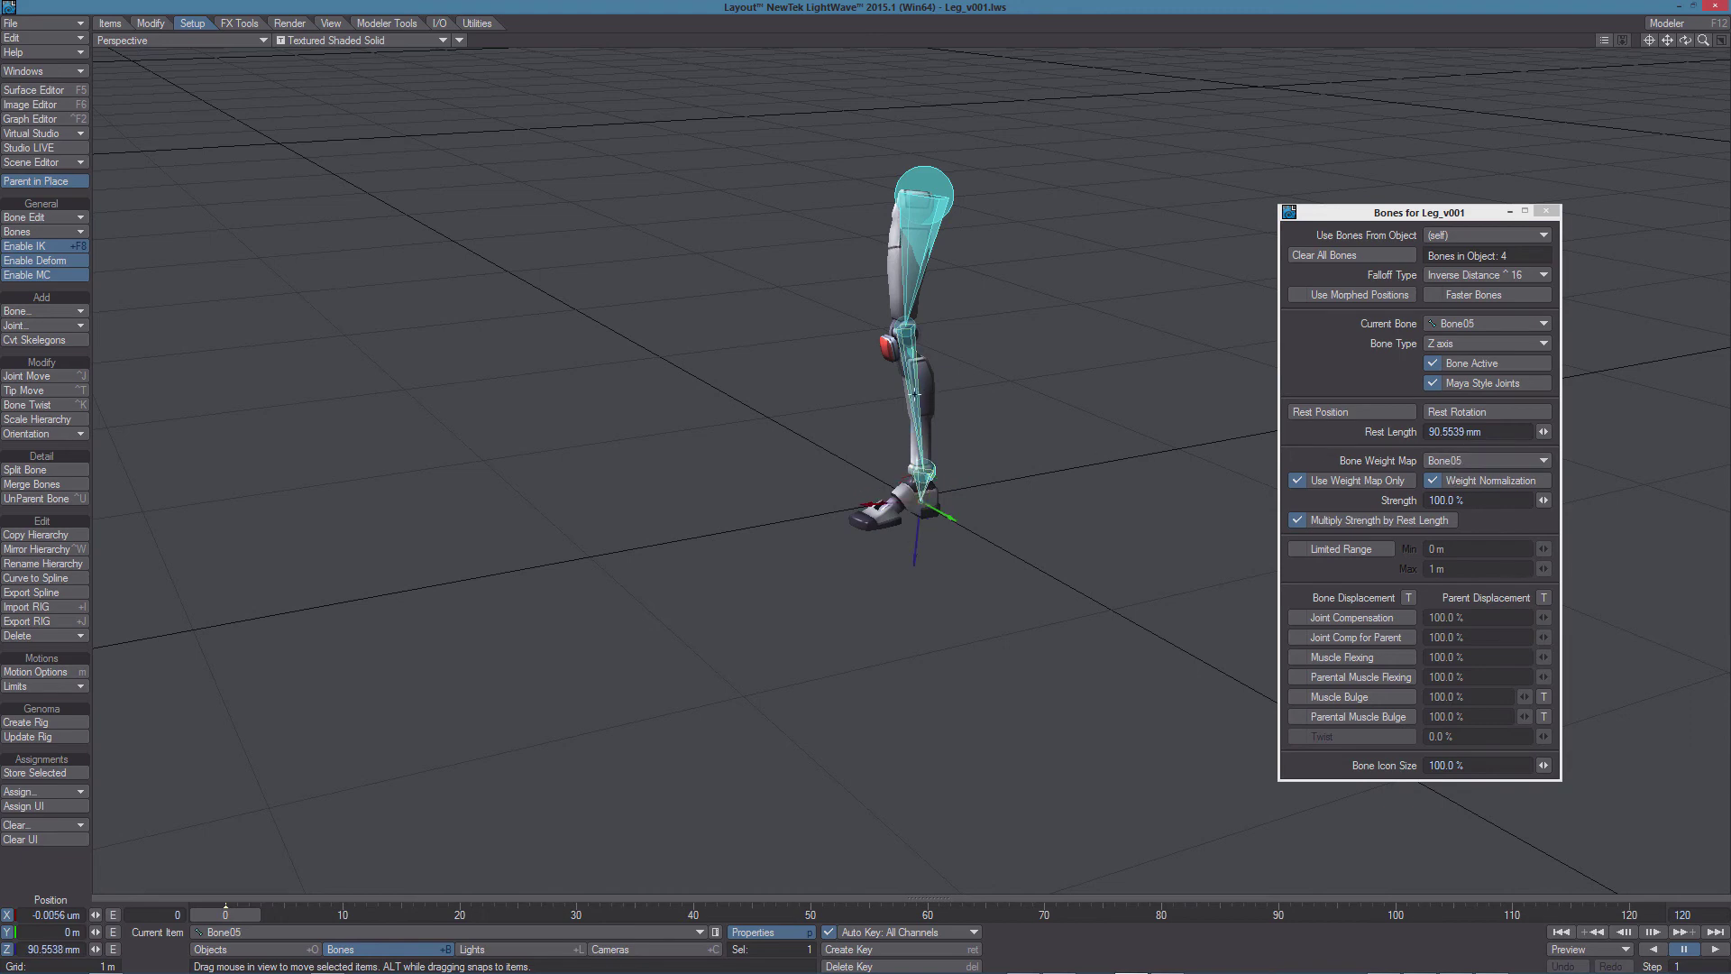
# Select all four leg bones and turn off Maya Style Joints for them.
pyautogui.moveTo(714, 98); pyautogui.dragTo(1063, 651, button='right')
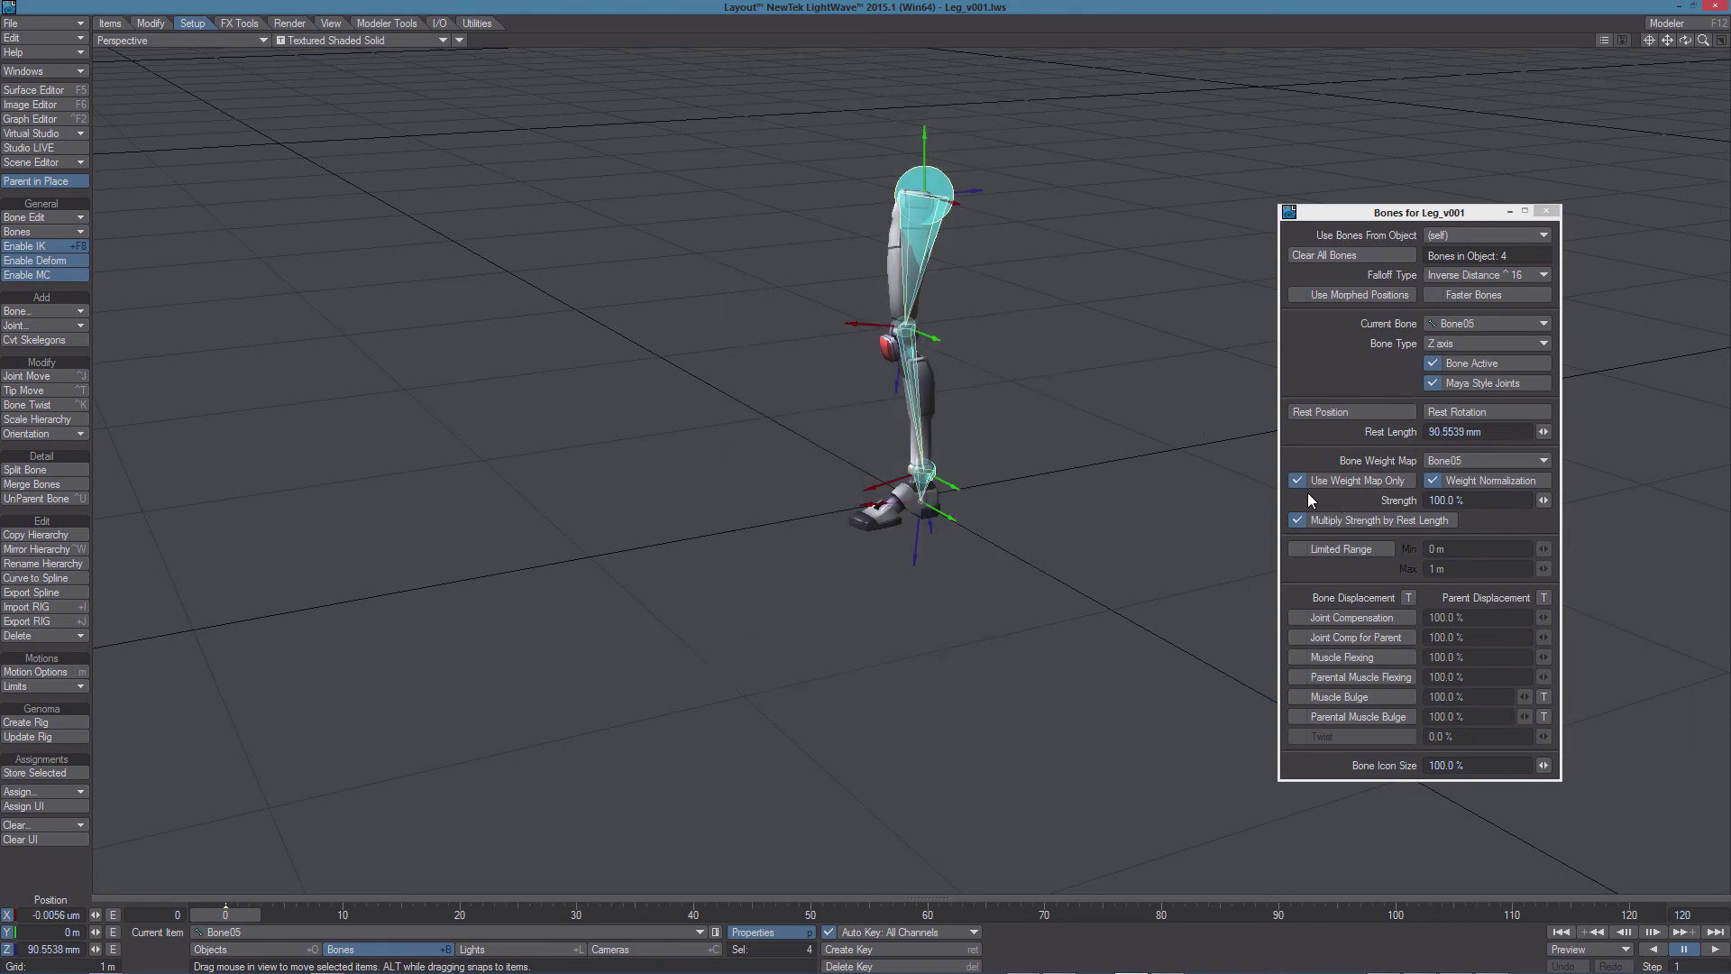
pyautogui.click(1479, 384)
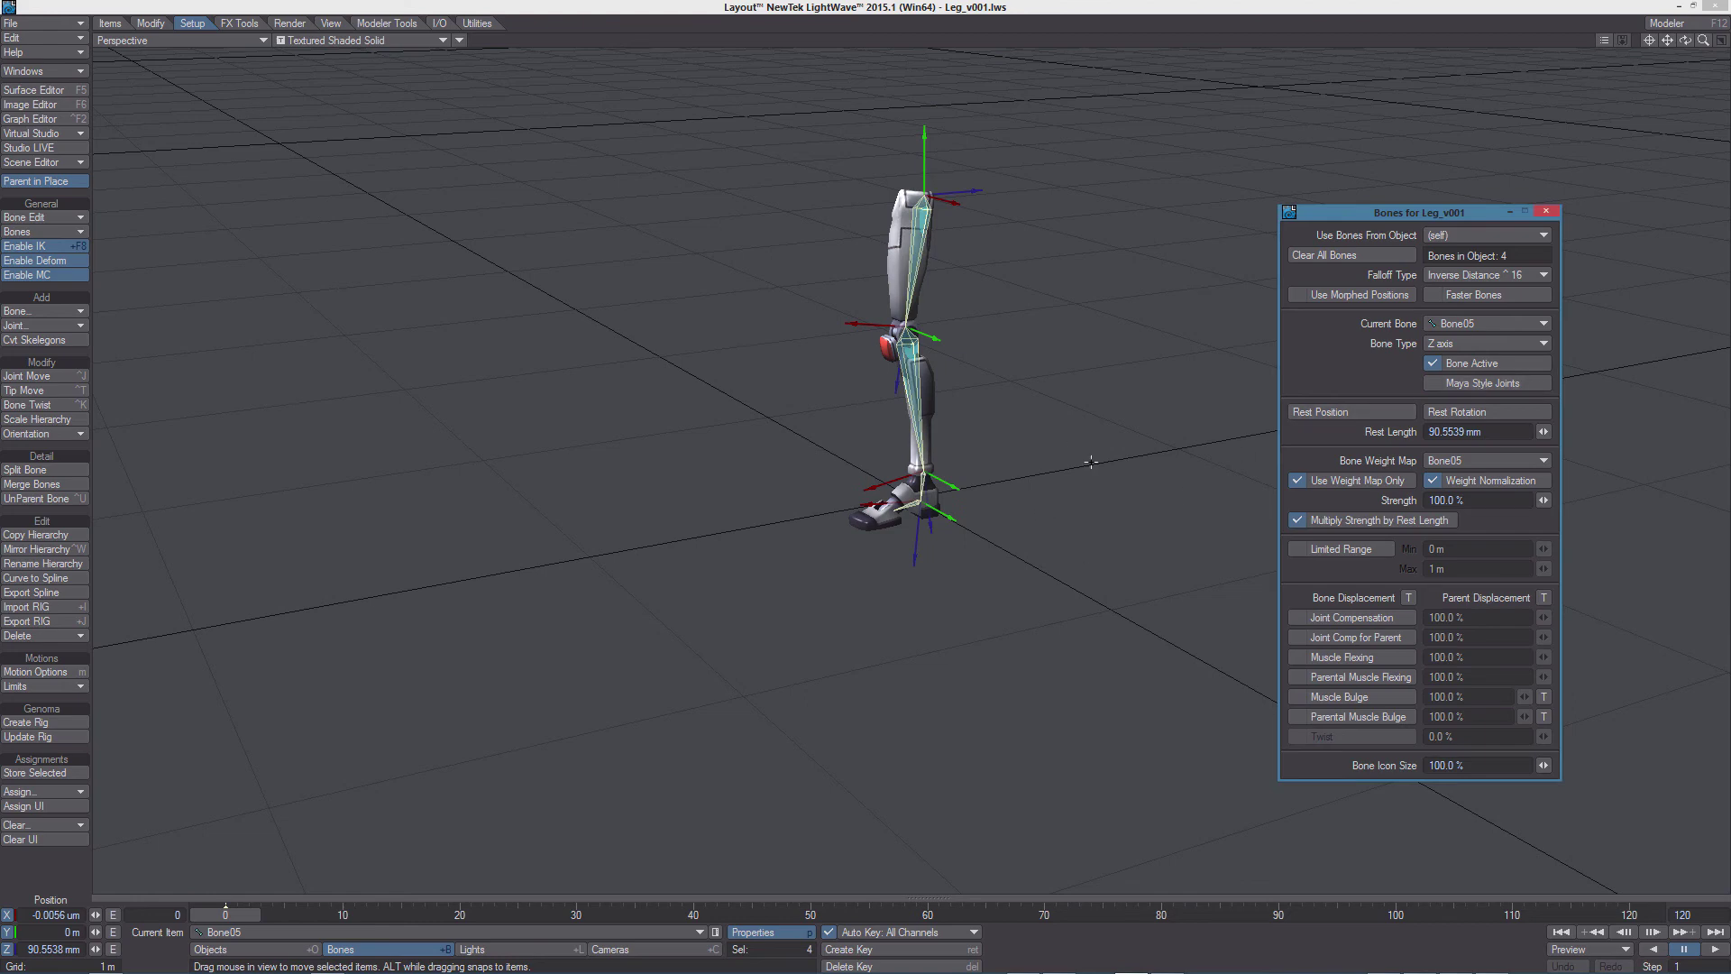
pyautogui.moveTo(985, 330)
pyautogui.keyDown('alt'); pyautogui.mouseDown()
pyautogui.moveTo(1005, 275)
pyautogui.moveTo(1001, 315)
pyautogui.mouseUp(); pyautogui.keyUp('alt')
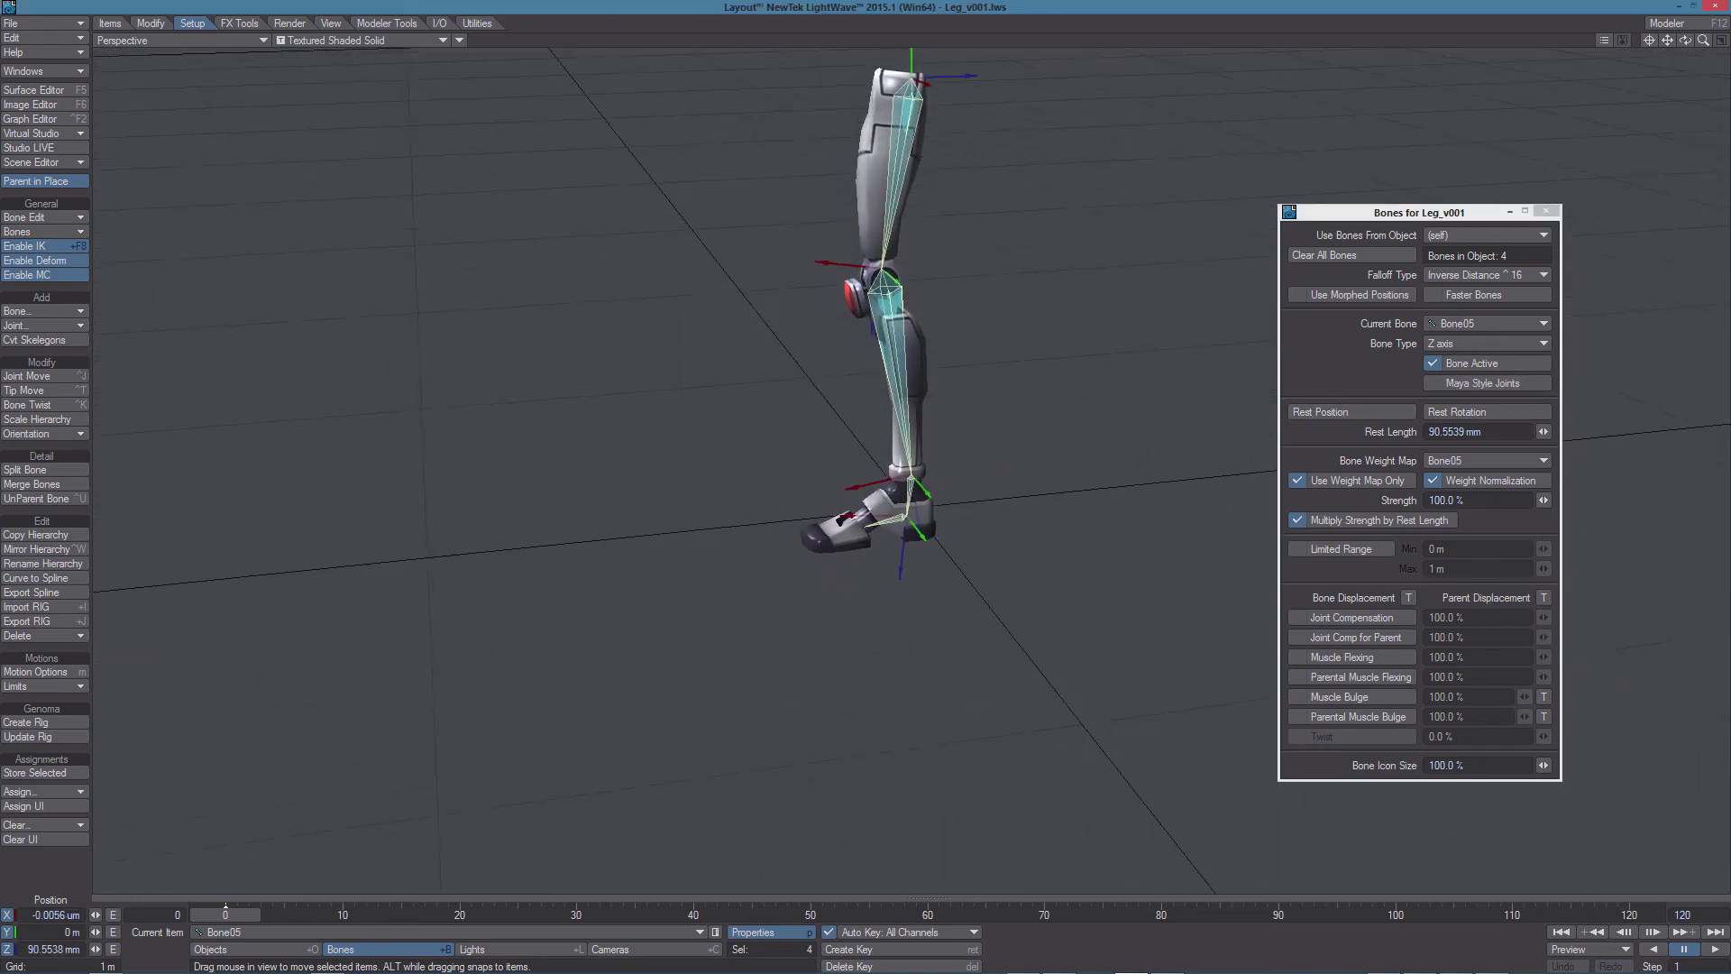
pyautogui.keyDown('alt'); pyautogui.moveTo(906, 344); pyautogui.dragTo(1015, 387); pyautogui.keyUp('alt')
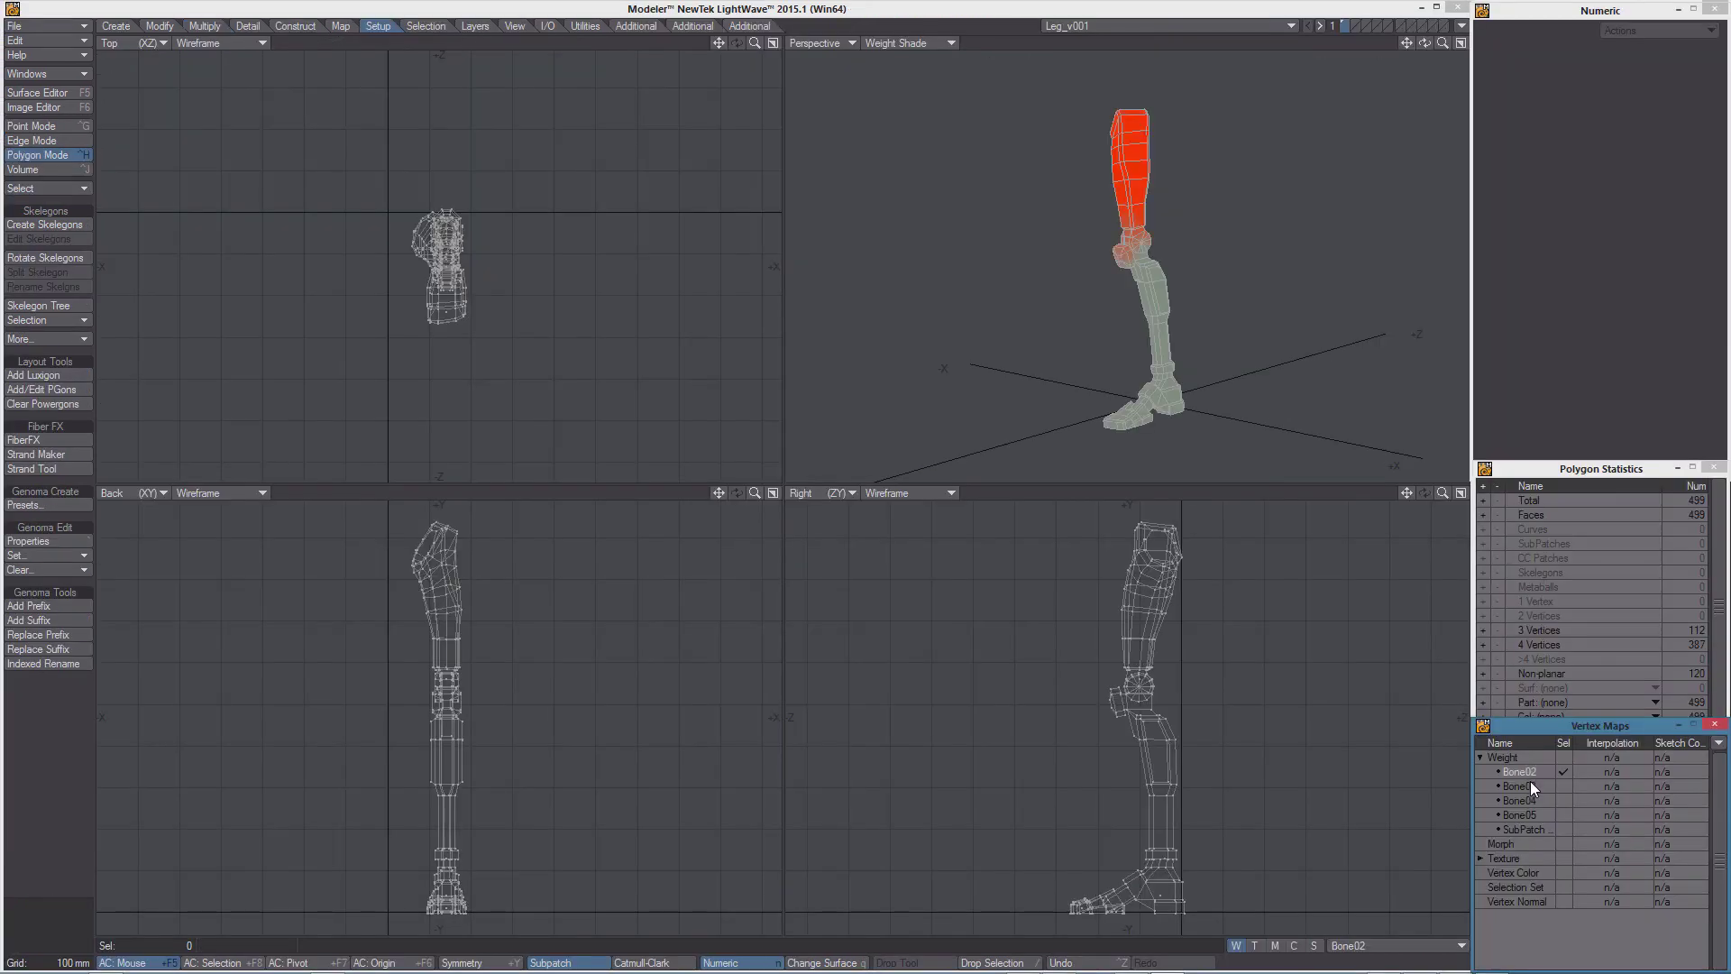
# Examine the leg's Bone03, Bone04 and Bone05 weight maps one by one in the Weight Shade view.
pyautogui.click(1524, 786)
pyautogui.click(1520, 800)
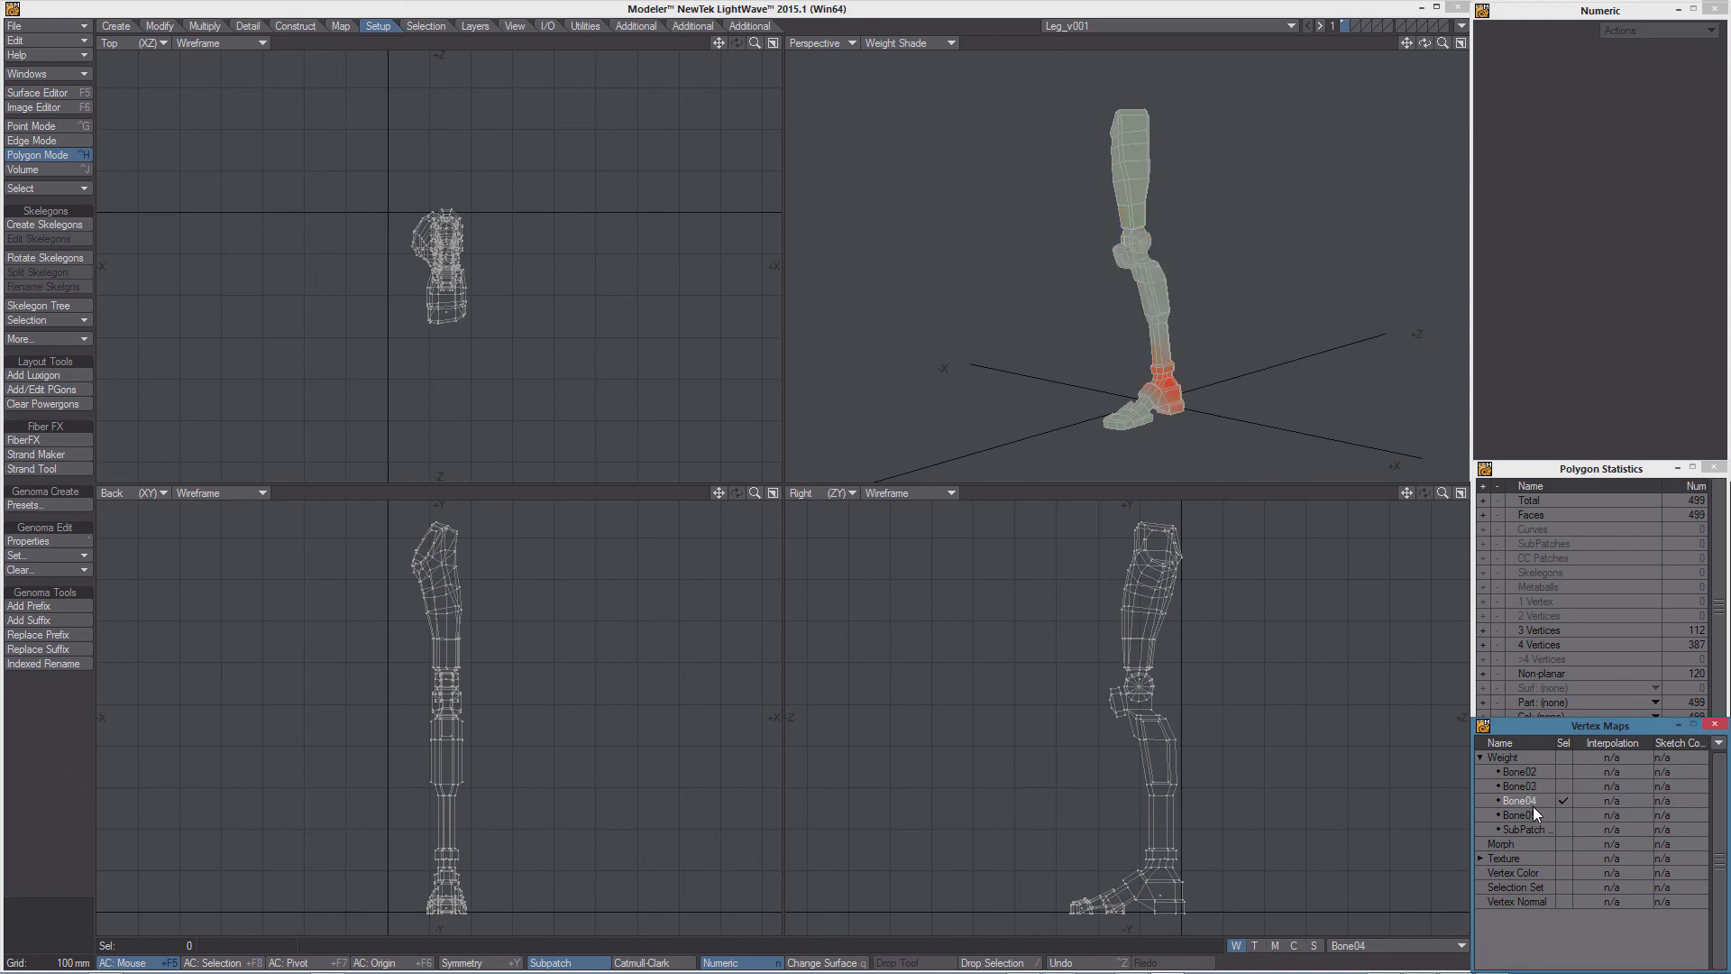
pyautogui.click(1520, 815)
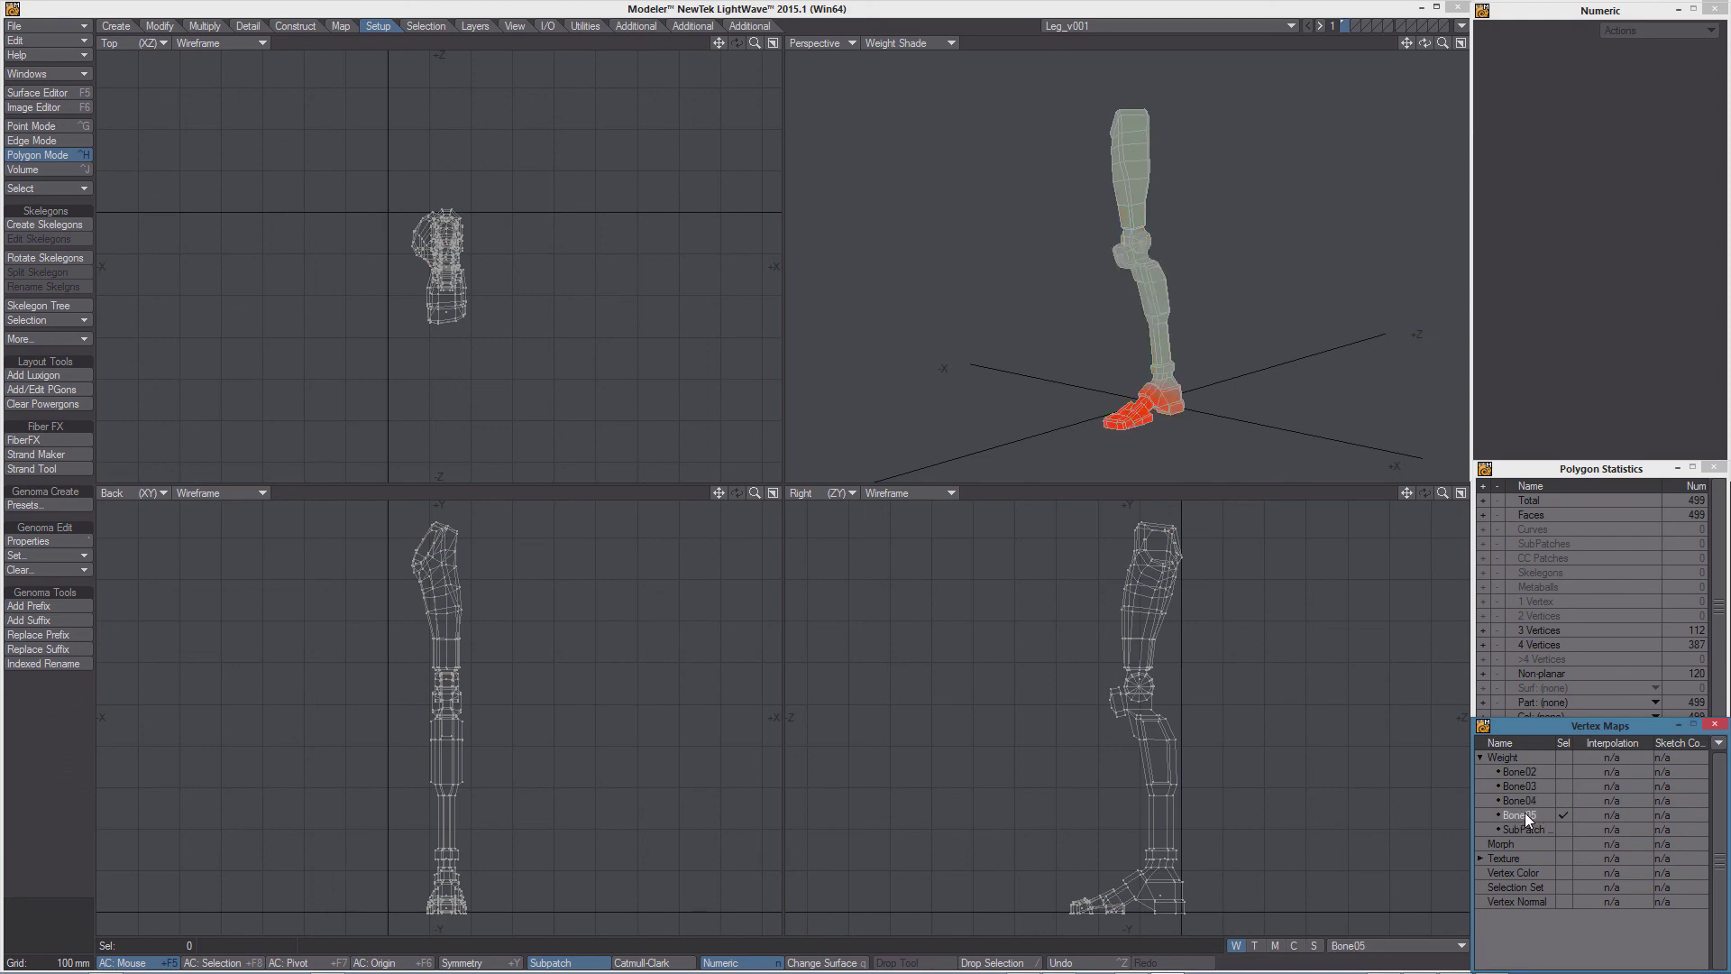